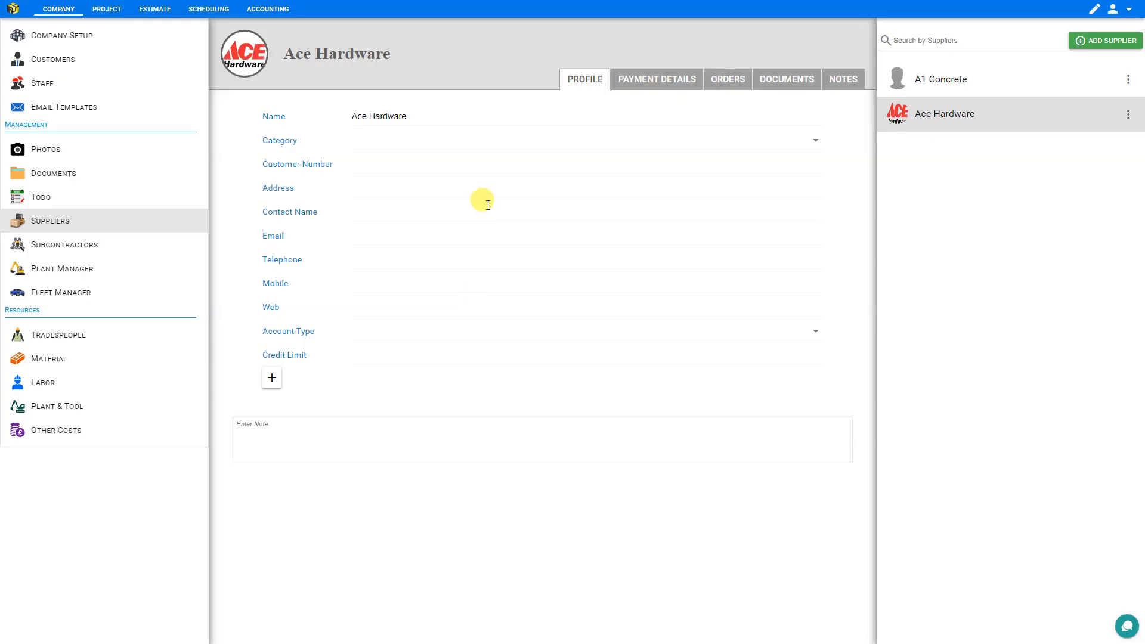
- Set the Ace Hardware supplier's category to Materials and fill in its customer number and address
left_click(816, 143)
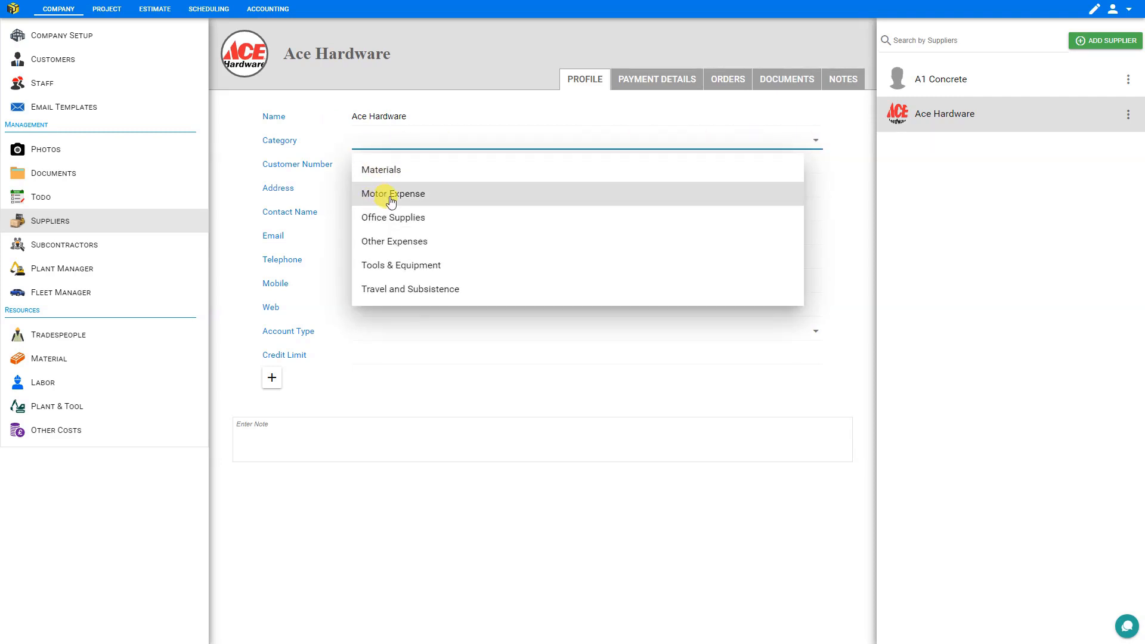
left_click(386, 168)
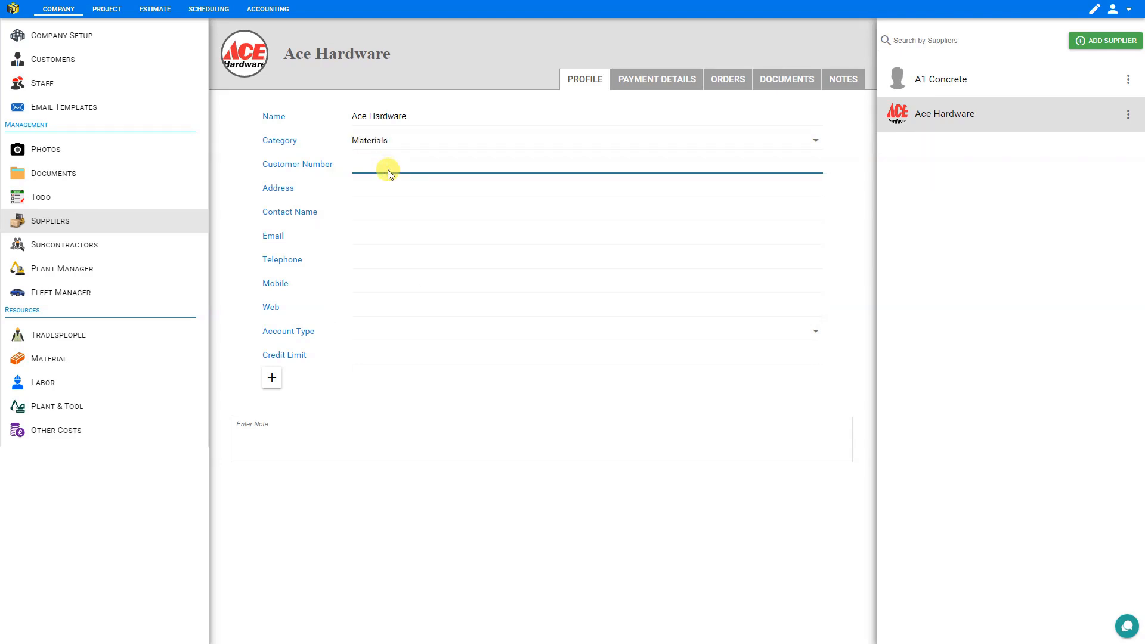
left_click(388, 173)
type("12345")
left_click(367, 186)
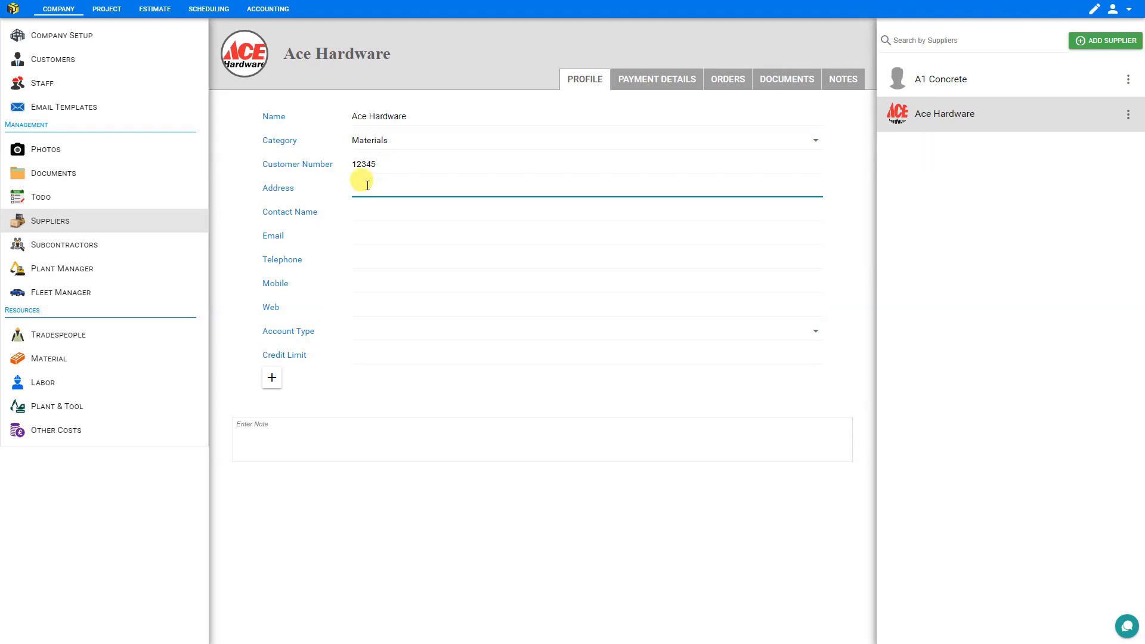
type("123 Industry Ave")
- Fill in the supplier's contact name, email and telephone, and set the web address to acehardware.com
left_click(367, 212)
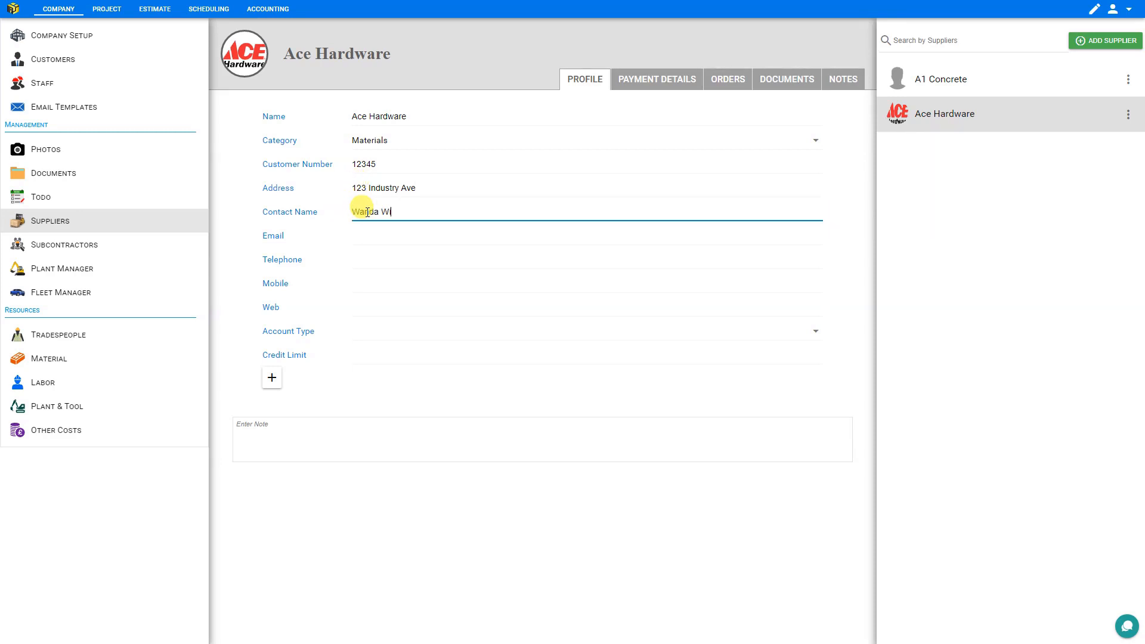
left_click(363, 234)
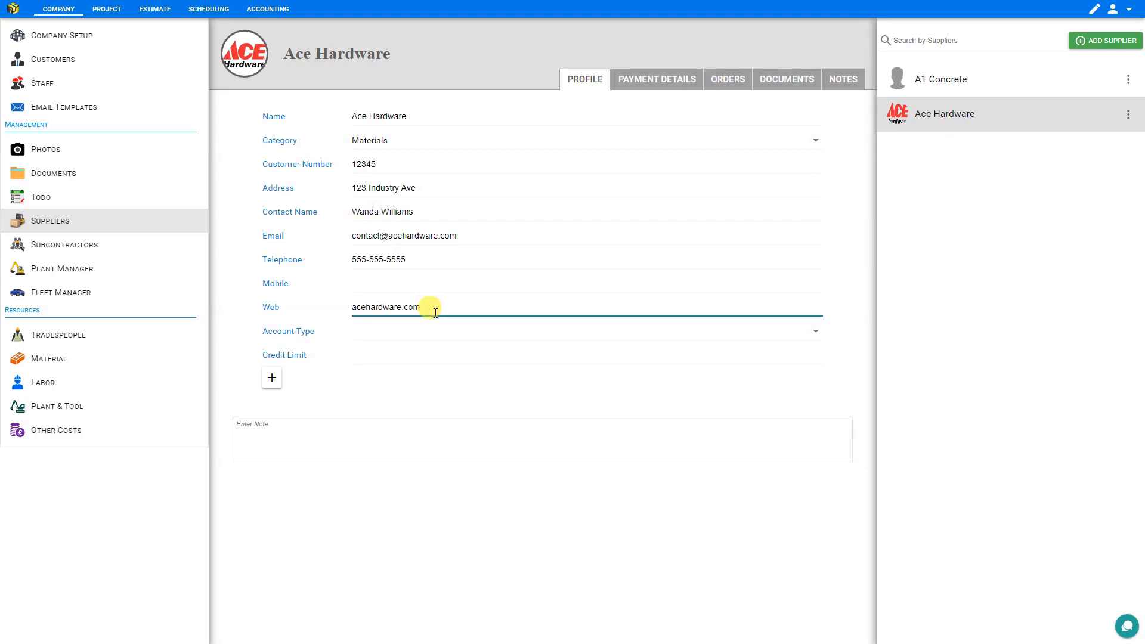
- Set the supplier's account type to Credit with a credit limit of 20000
left_click(817, 332)
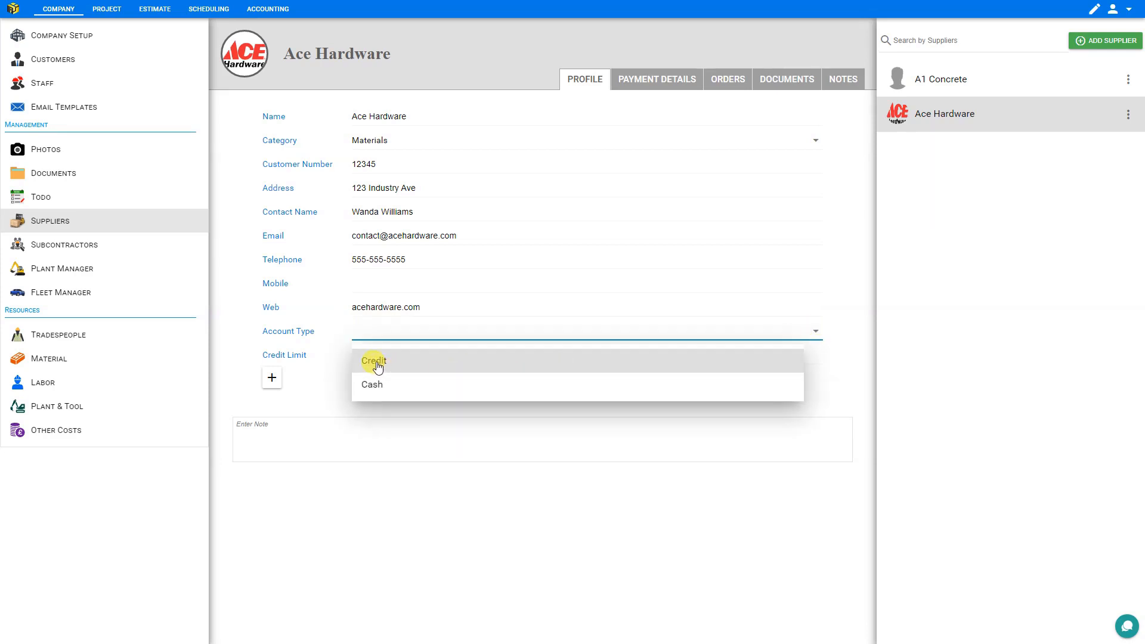
left_click(377, 362)
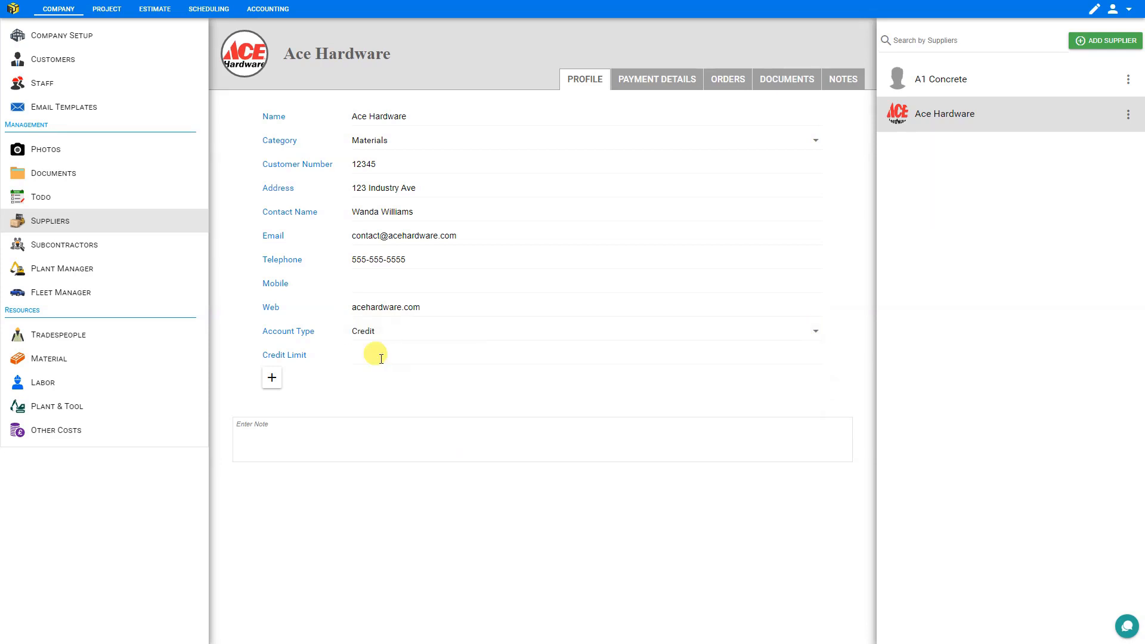
left_click(380, 358)
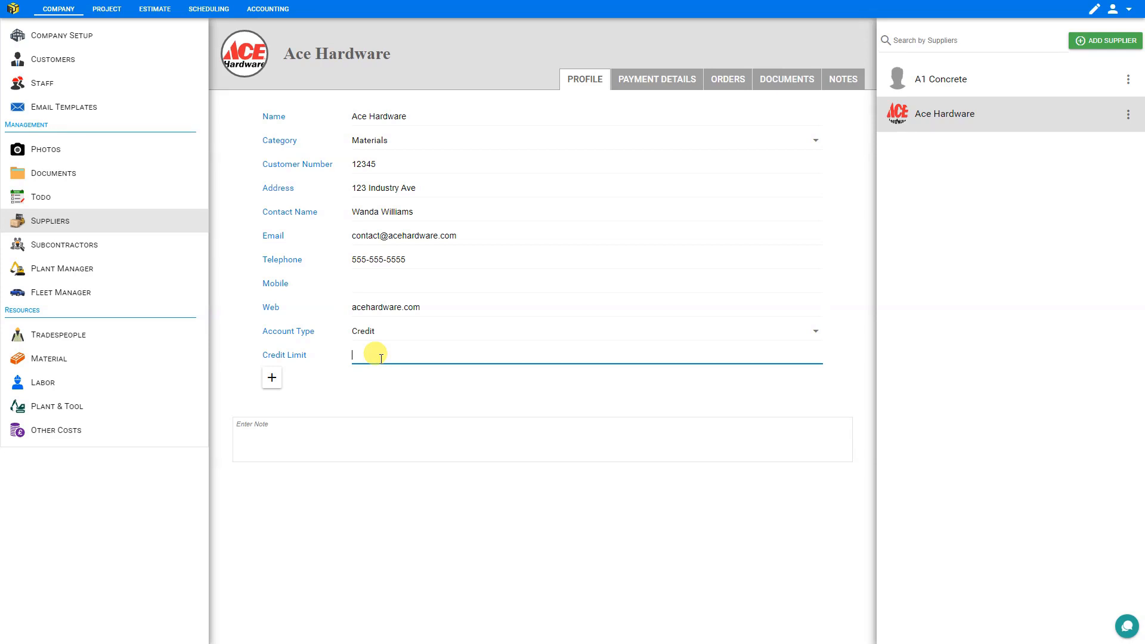
type("20000")
- Add a custom text field titled "Opening Hours" to the supplier profile and fill it with "7am - 11pm"
left_click(272, 381)
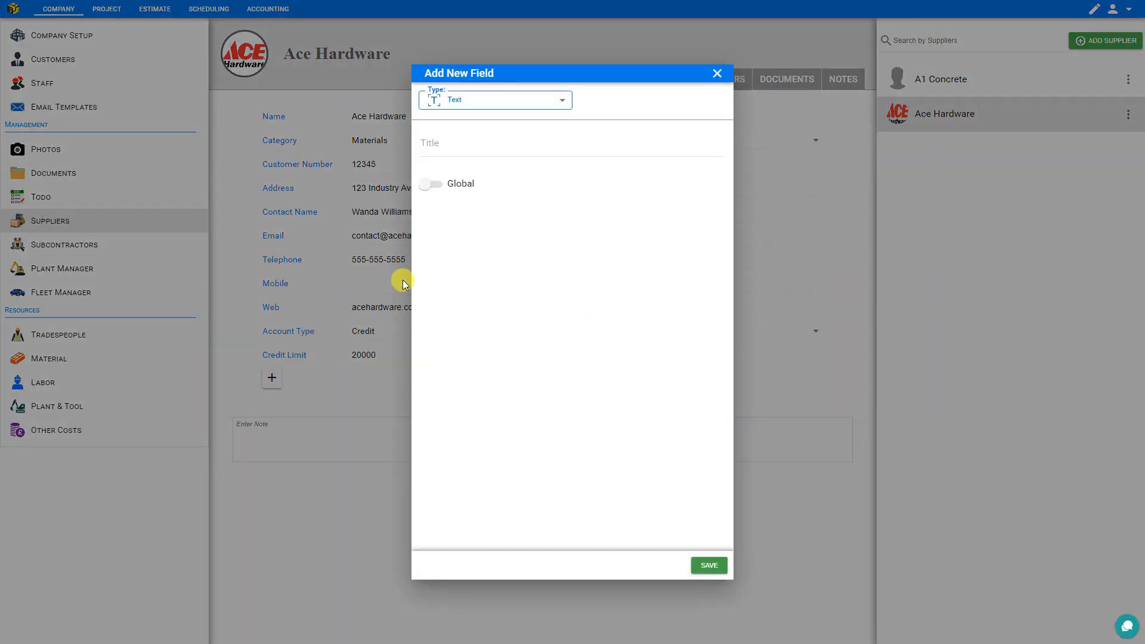
left_click(564, 102)
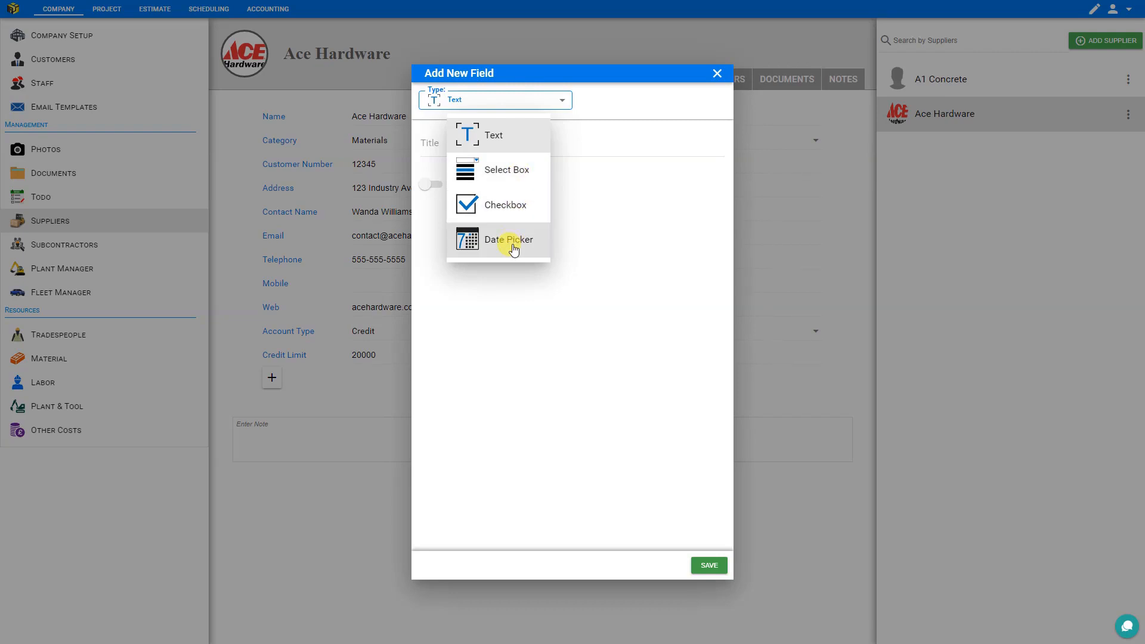
left_click(499, 135)
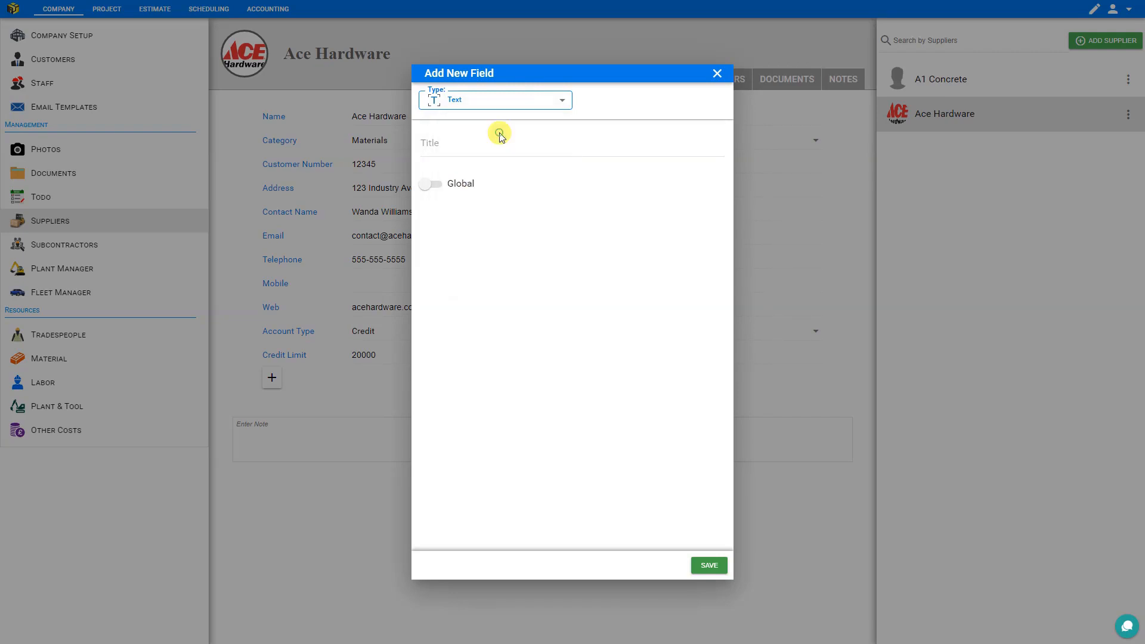
left_click(454, 143)
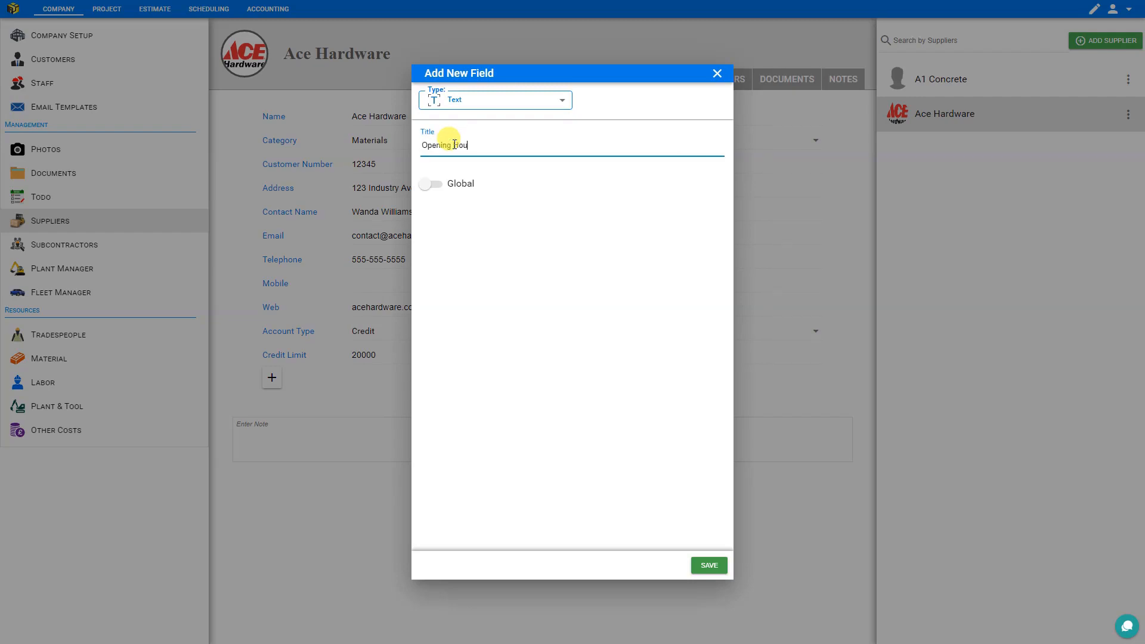
left_click(709, 564)
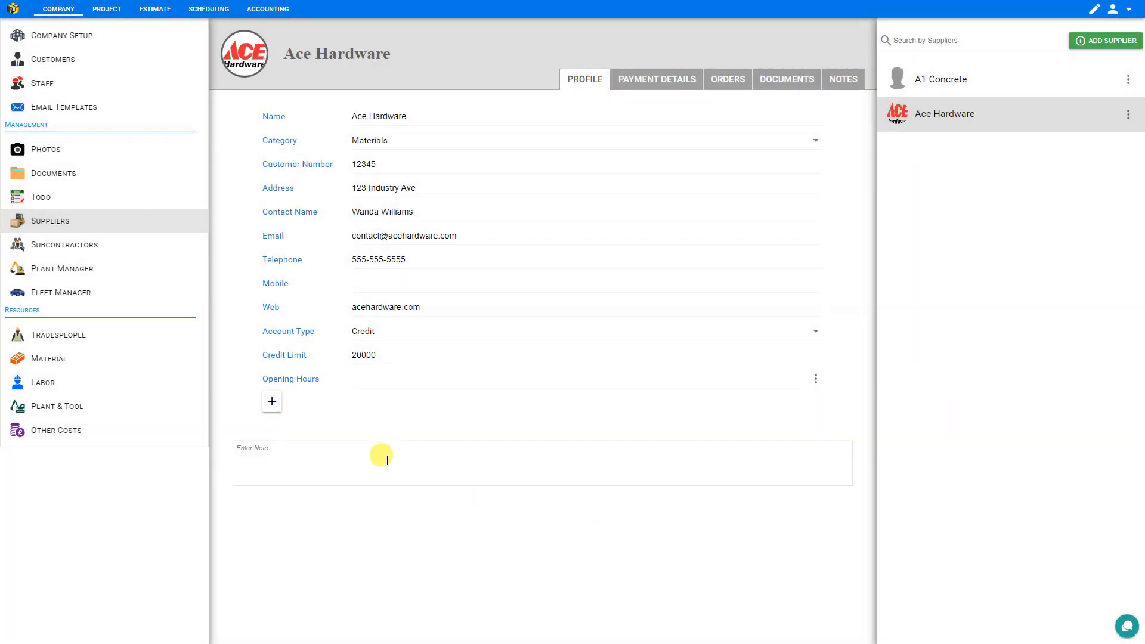
left_click(364, 378)
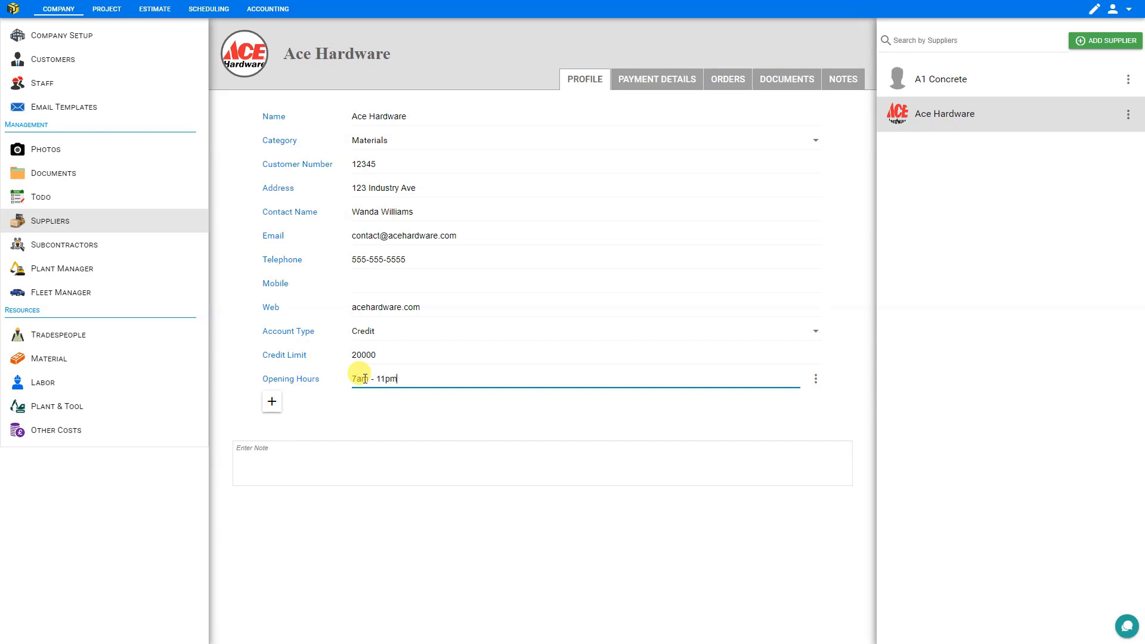
- Start a new custom field of type Select Box titled "Preferred Payment"
left_click(272, 401)
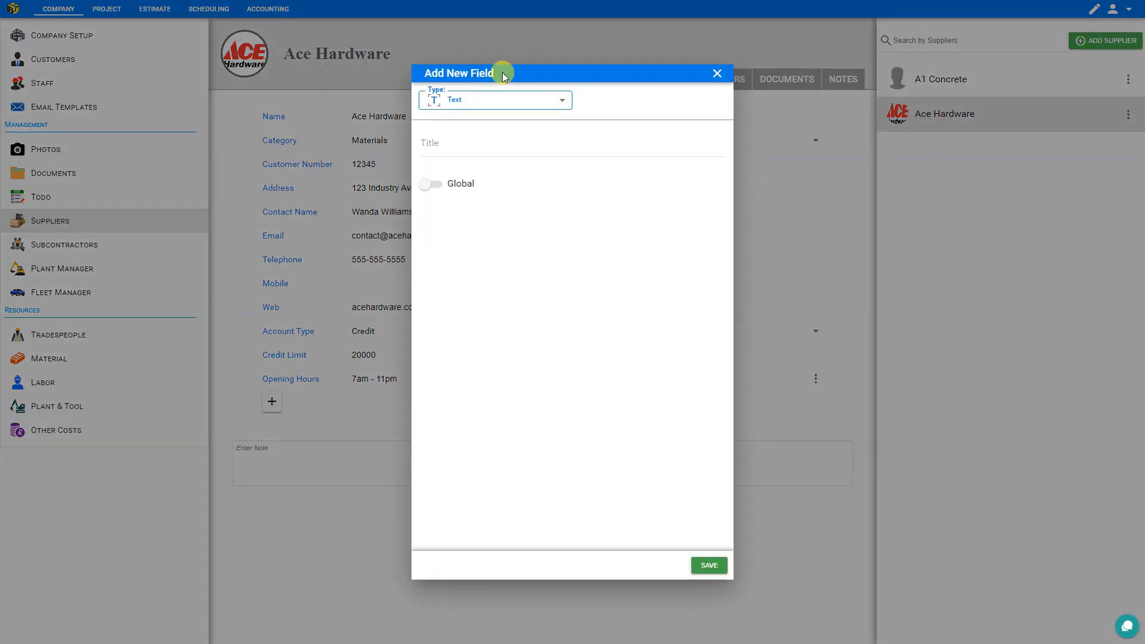
left_click(506, 100)
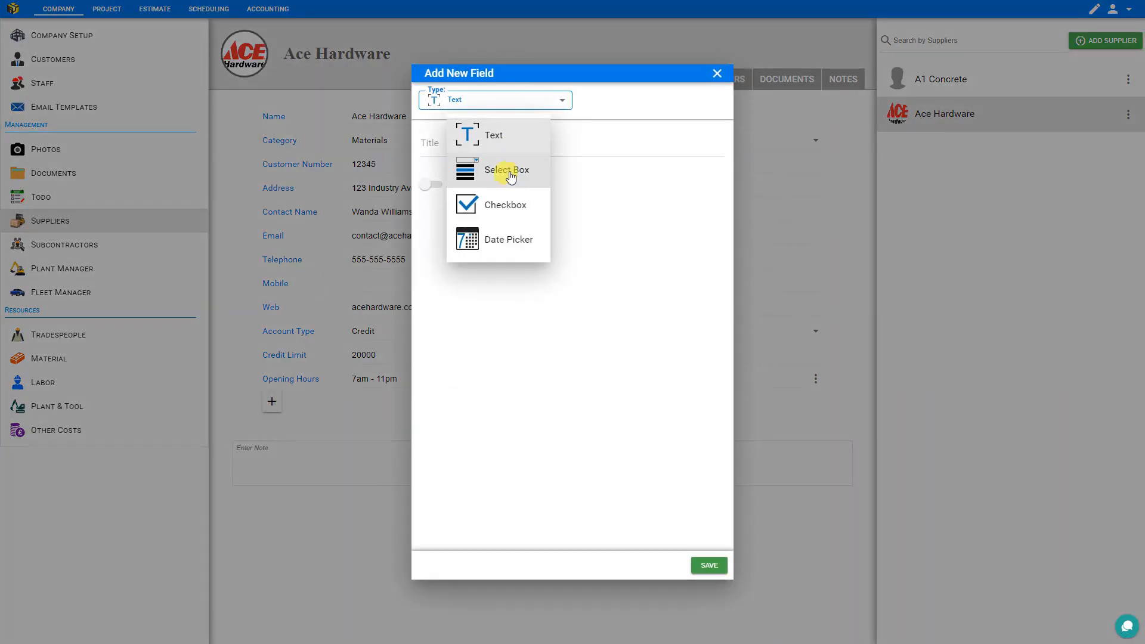
left_click(509, 173)
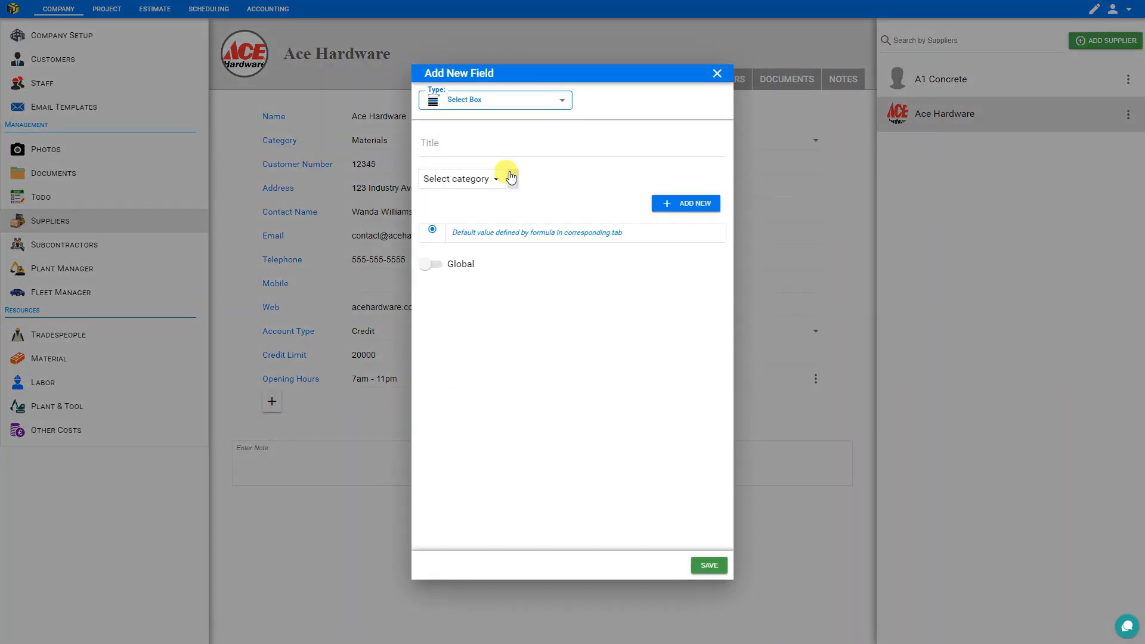
left_click(463, 143)
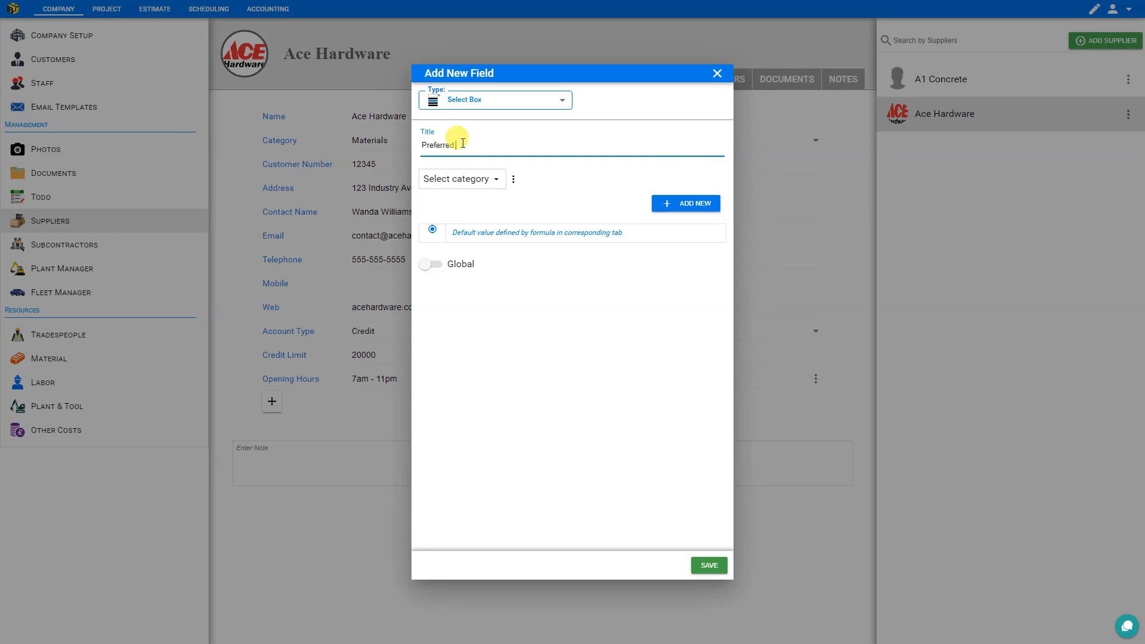
type("Preferred Payment")
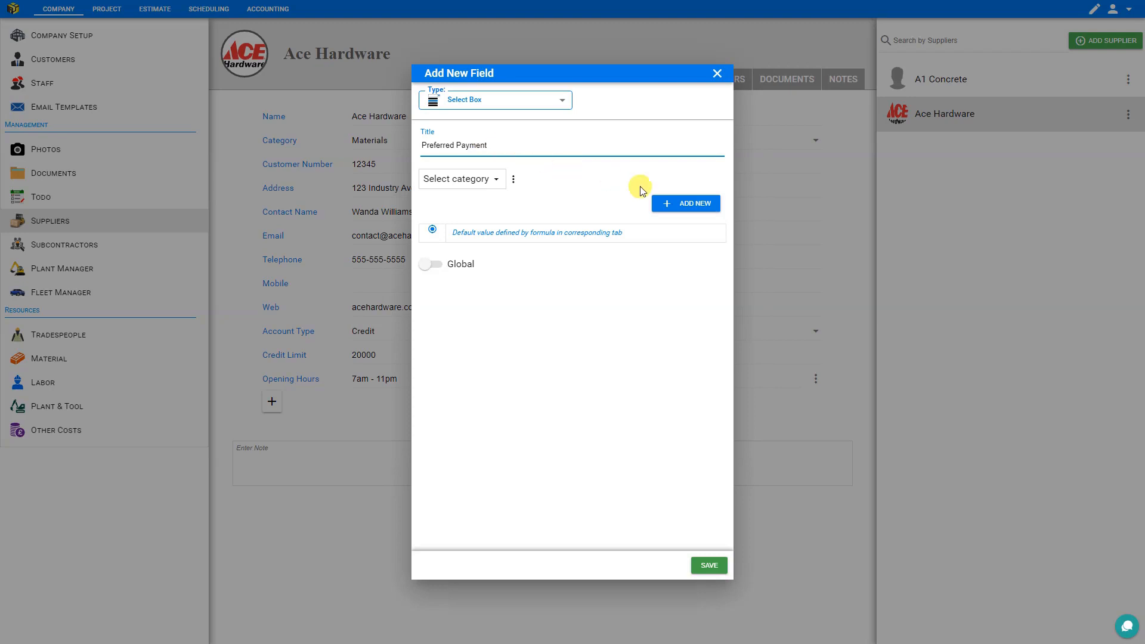
- Add three options to the Preferred Payment select box, titled Cash, Credit and Debit
left_click(688, 206)
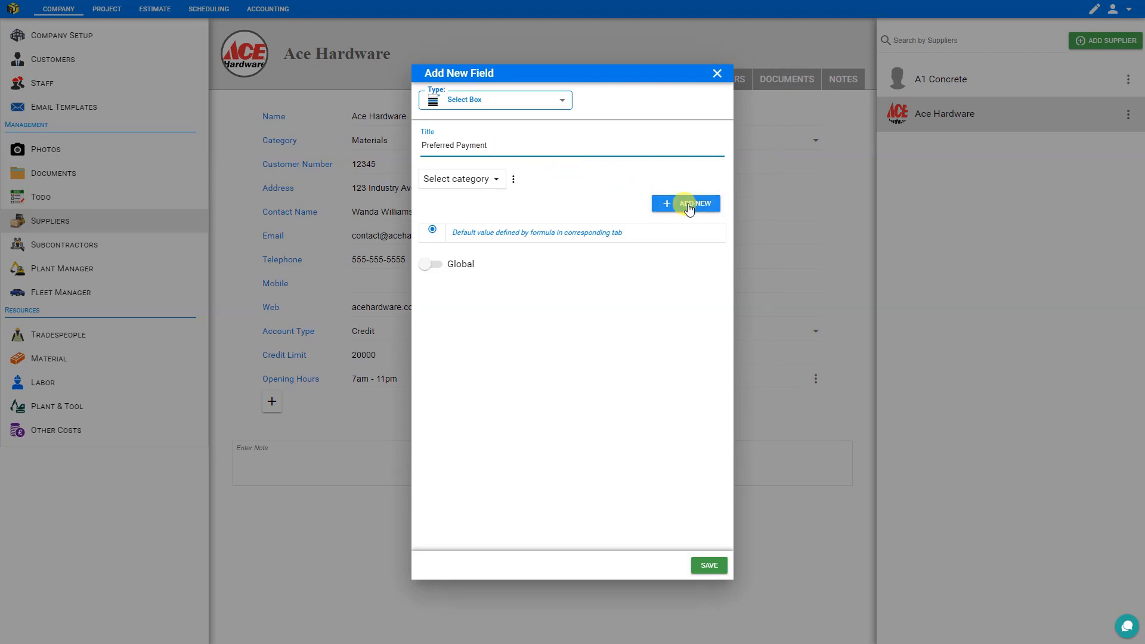
left_click(689, 204)
left_click(689, 205)
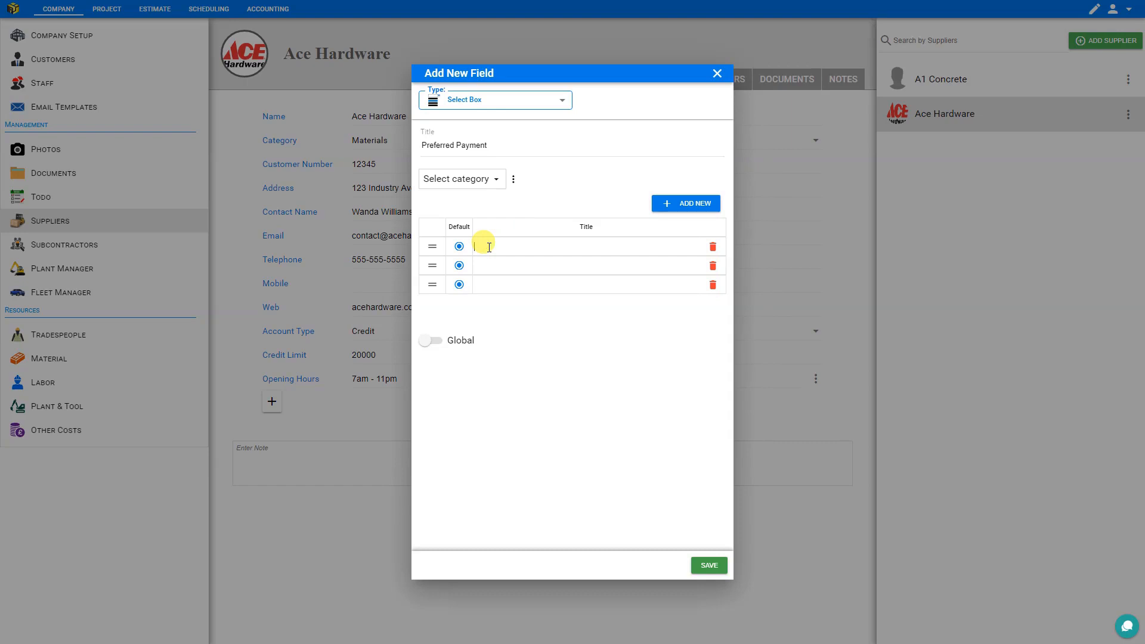
left_click(484, 266)
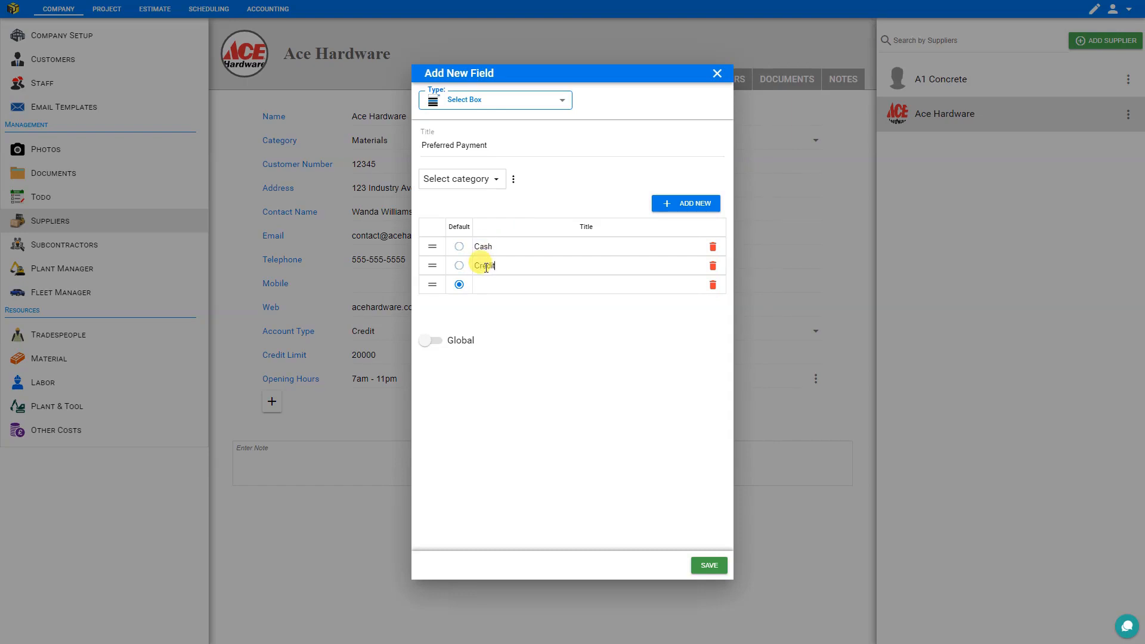
left_click(486, 283)
type("Debit")
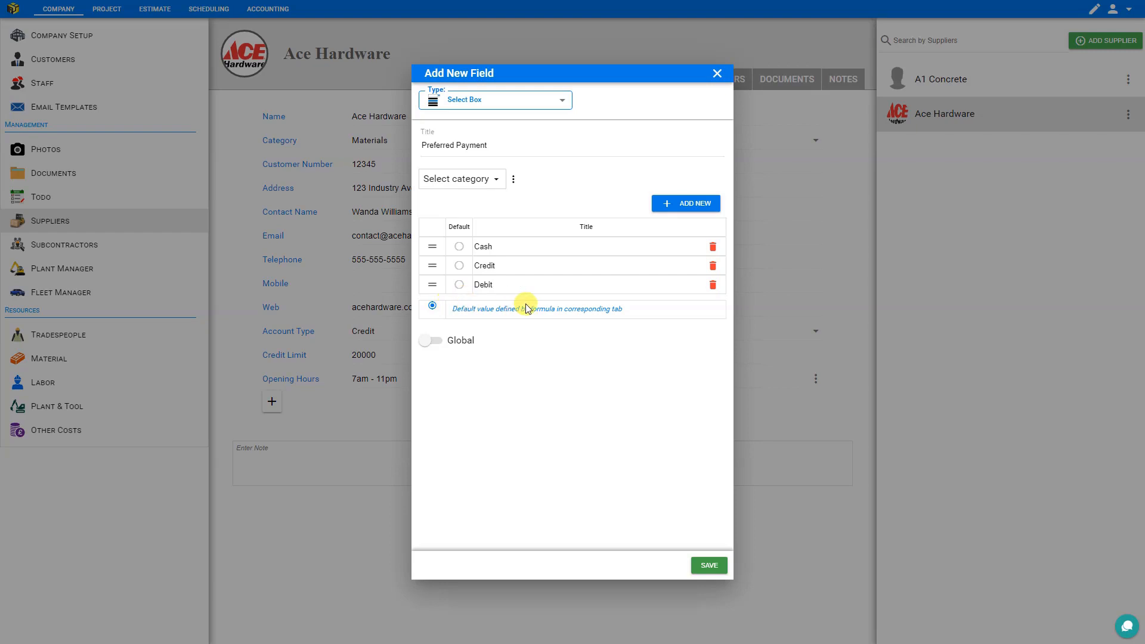
- Make Credit the default Preferred Payment option, save the field and show its choices on the profile
left_click(459, 266)
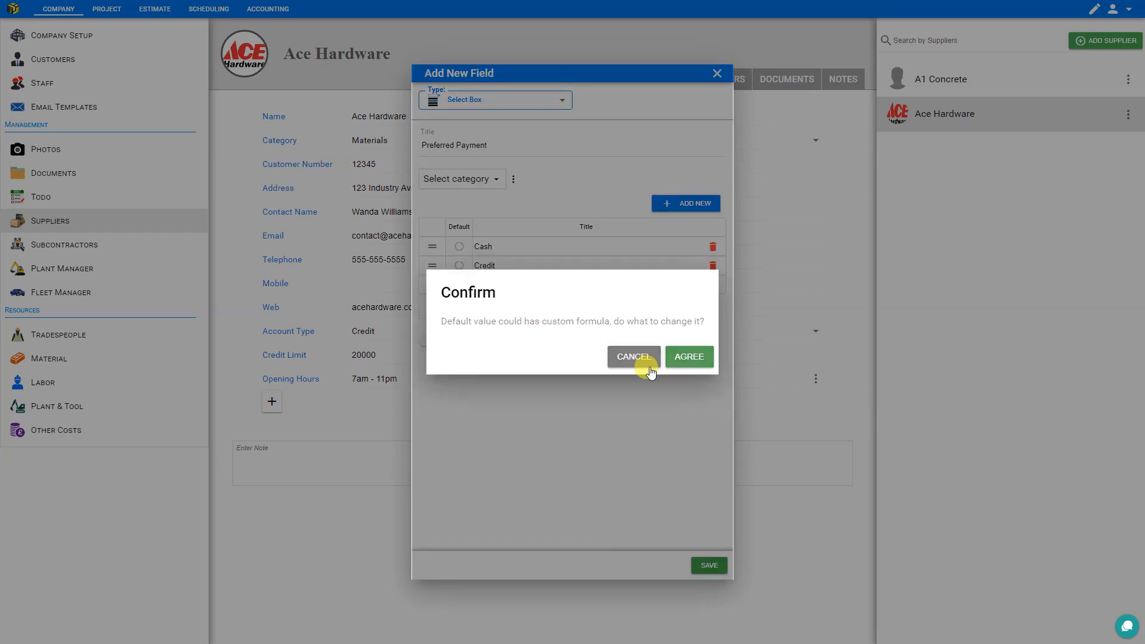
left_click(687, 358)
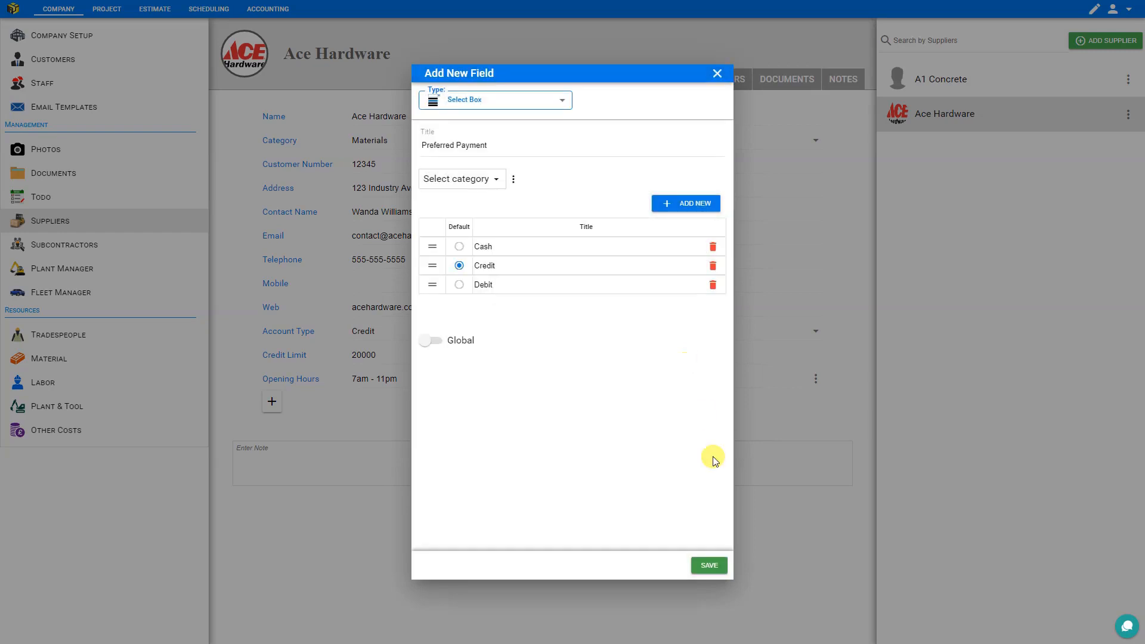
left_click(710, 567)
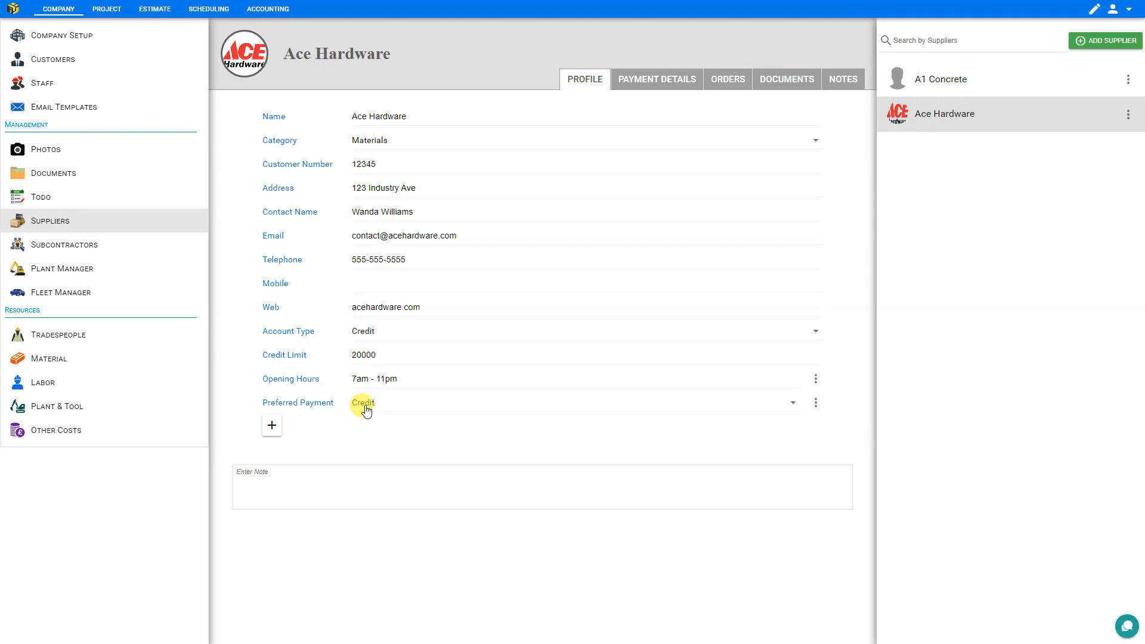
left_click(792, 404)
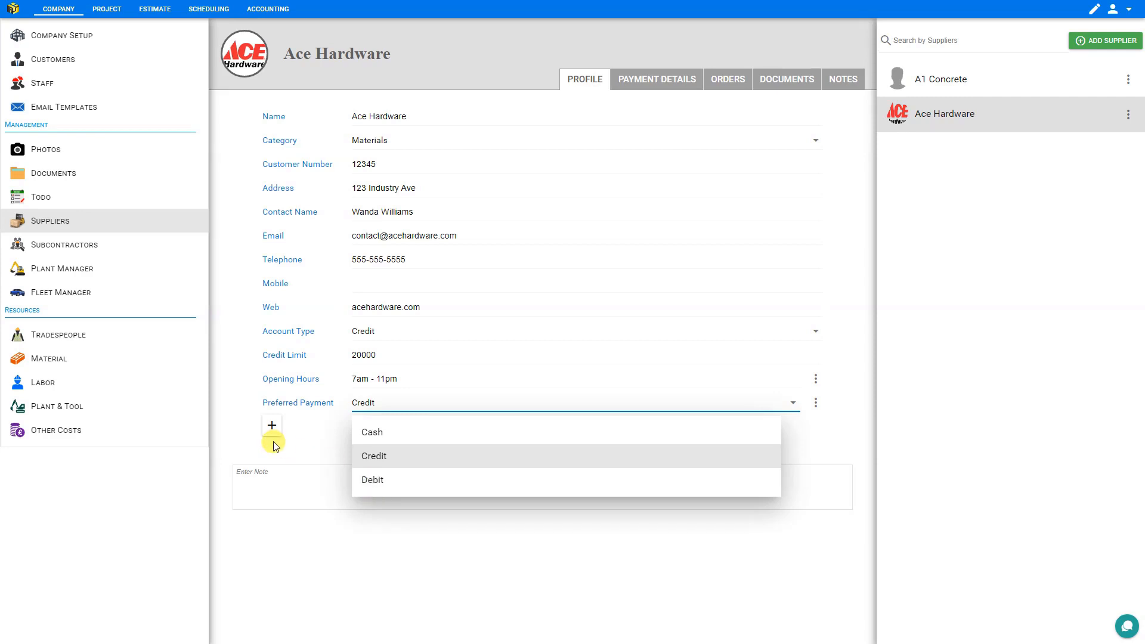
- Add a custom checkbox field titled "Open Sundays" to the supplier profile, with its box ticked
left_click(272, 425)
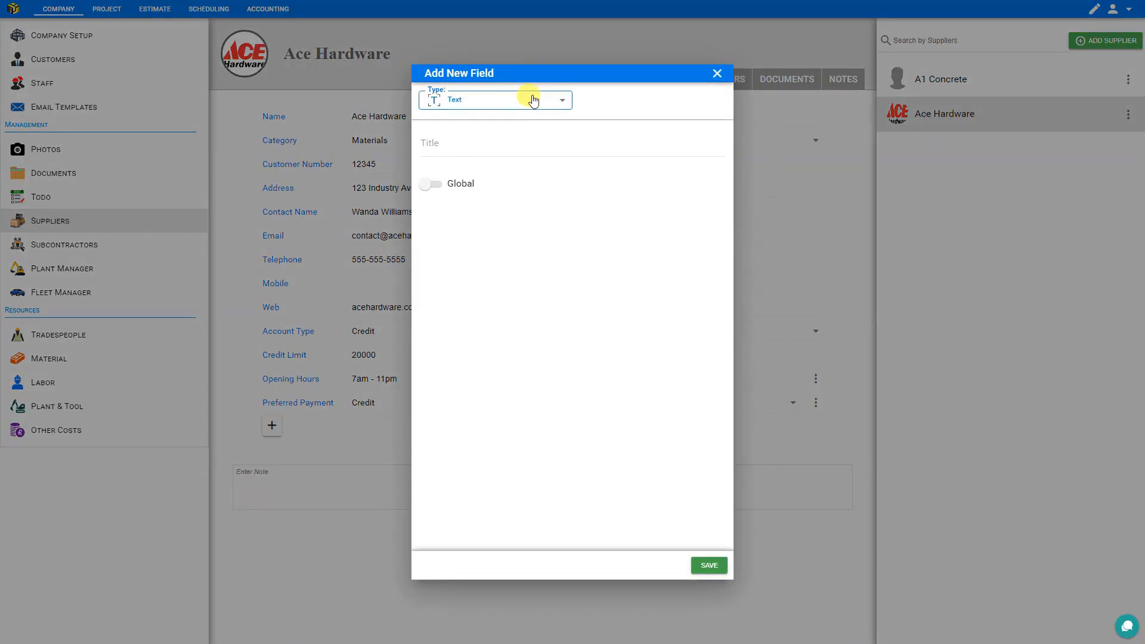
left_click(528, 99)
left_click(513, 206)
left_click(480, 142)
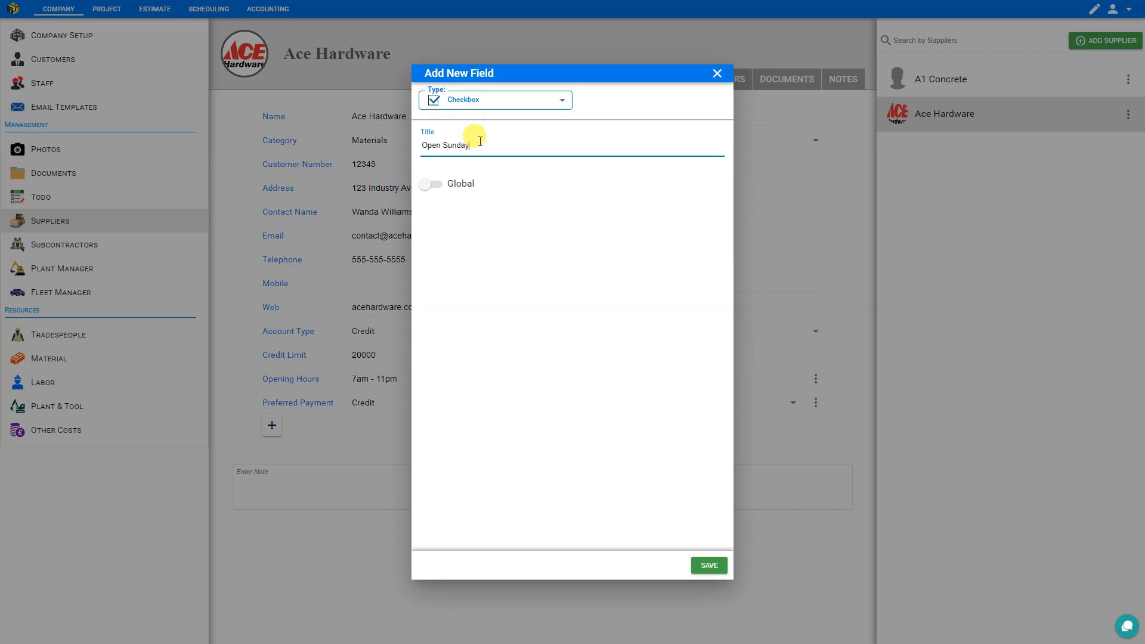
left_click(709, 565)
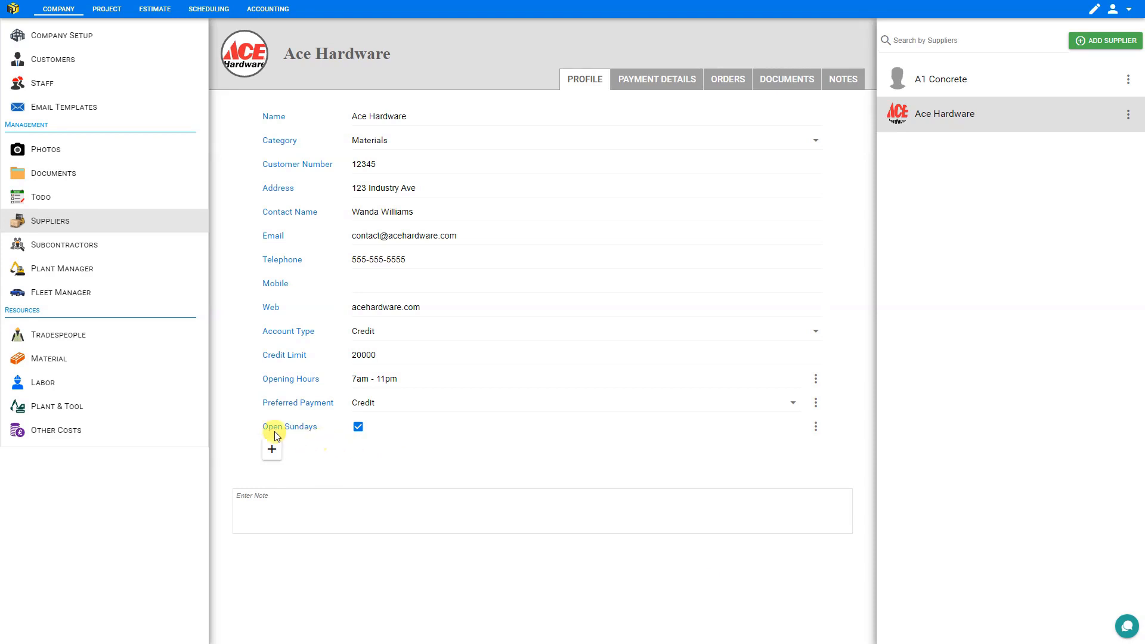
left_click(358, 428)
- Add a custom Date Picker field titled "Account Created" to the supplier profile
left_click(272, 452)
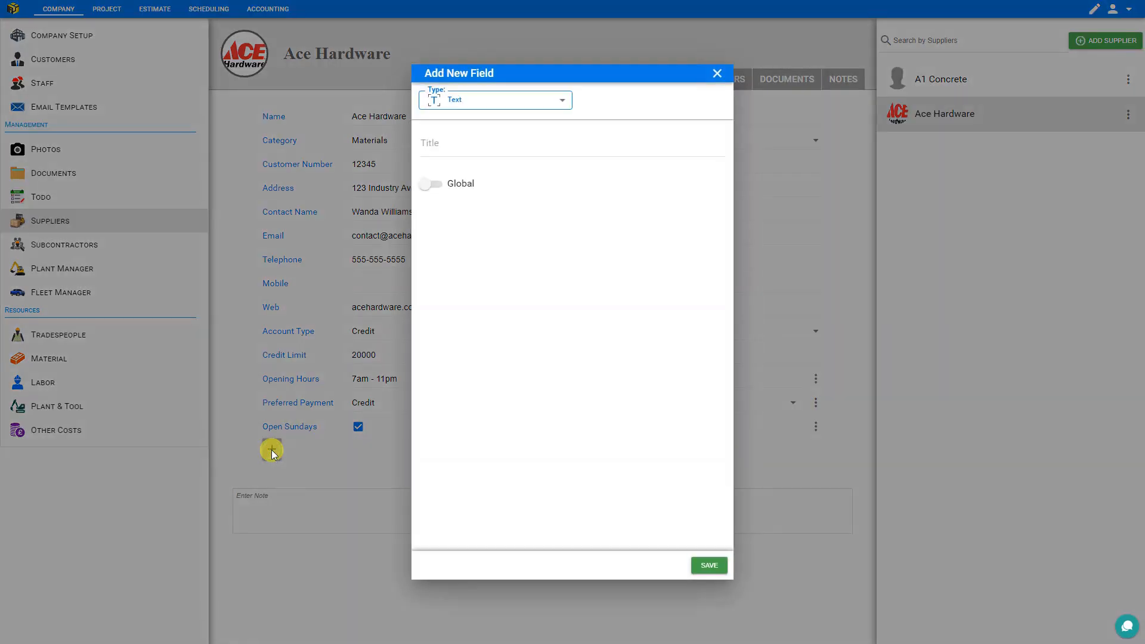
left_click(524, 102)
left_click(509, 245)
left_click(468, 146)
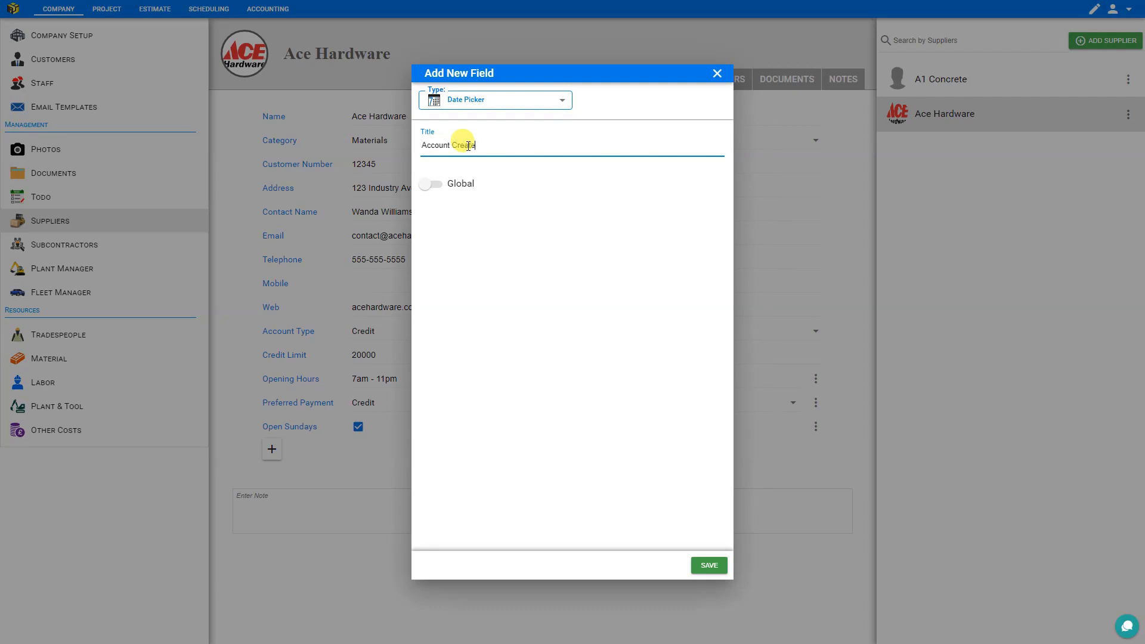
left_click(708, 565)
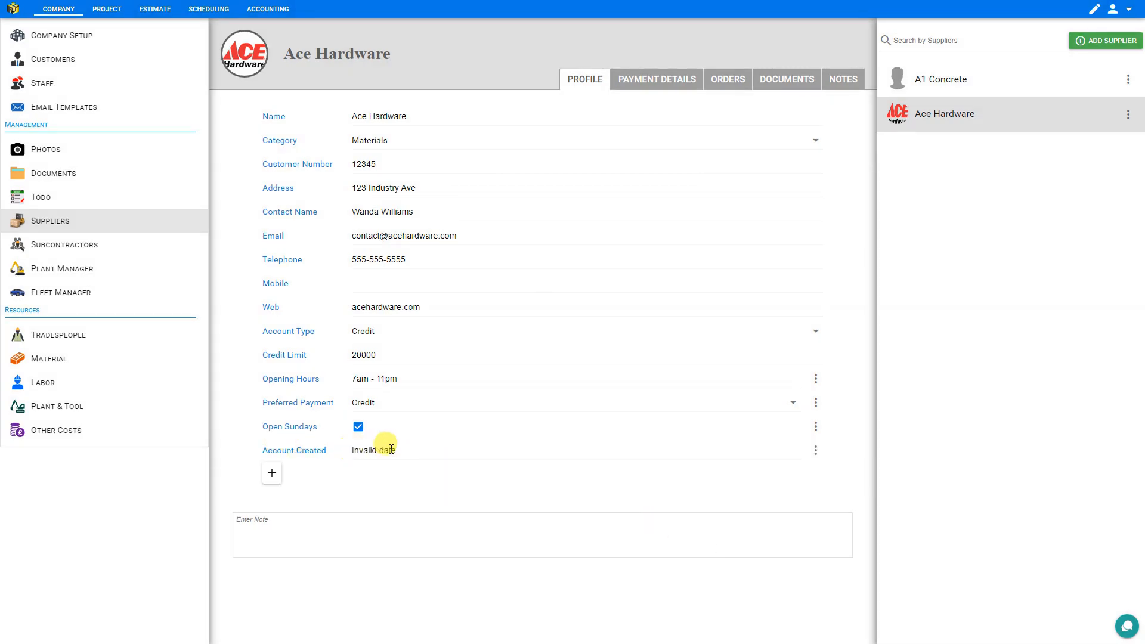
- Set the Account Created date on the Ace Hardware profile to 19/05/2011
left_click(370, 449)
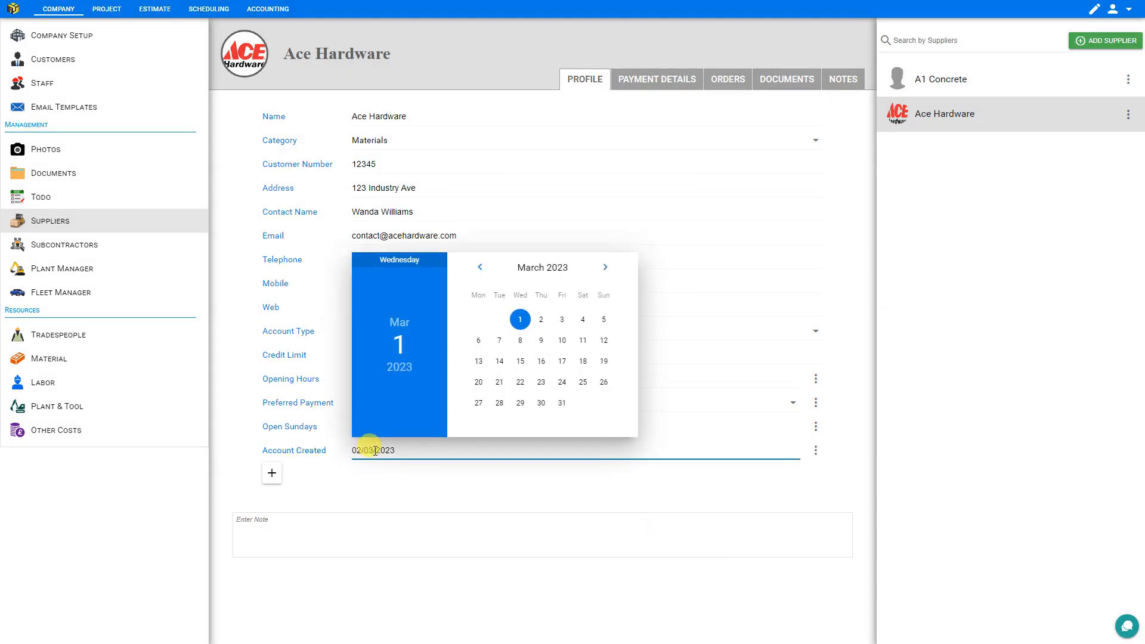
left_click(400, 365)
scroll(570, 350, "down", 2)
scroll(569, 350, "up", 5)
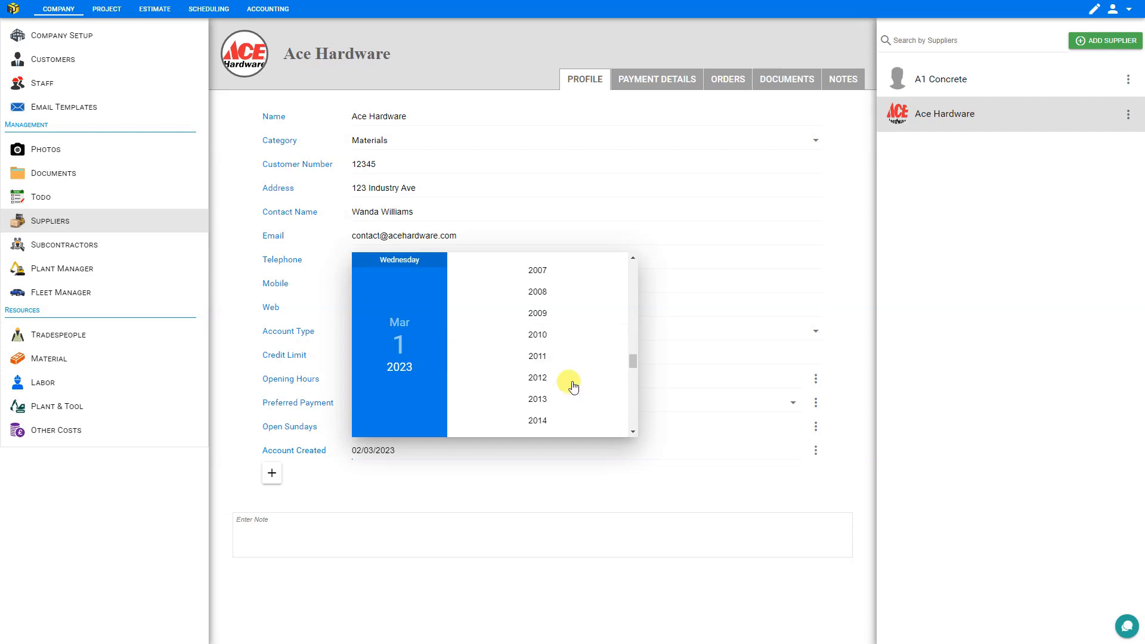
left_click(540, 356)
left_click(410, 321)
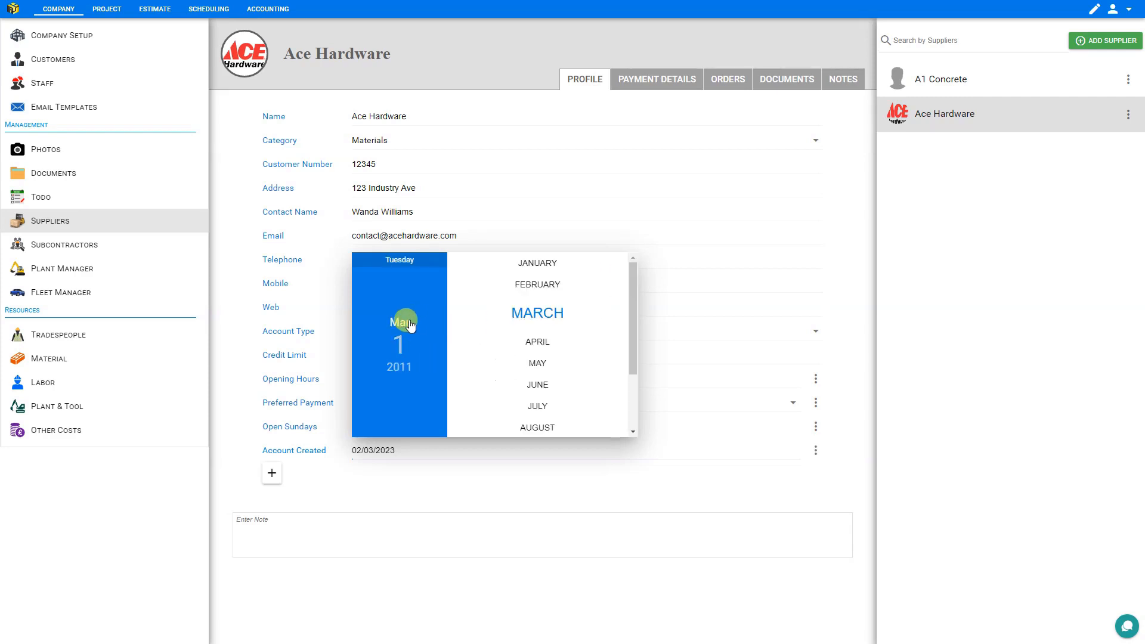
left_click(545, 363)
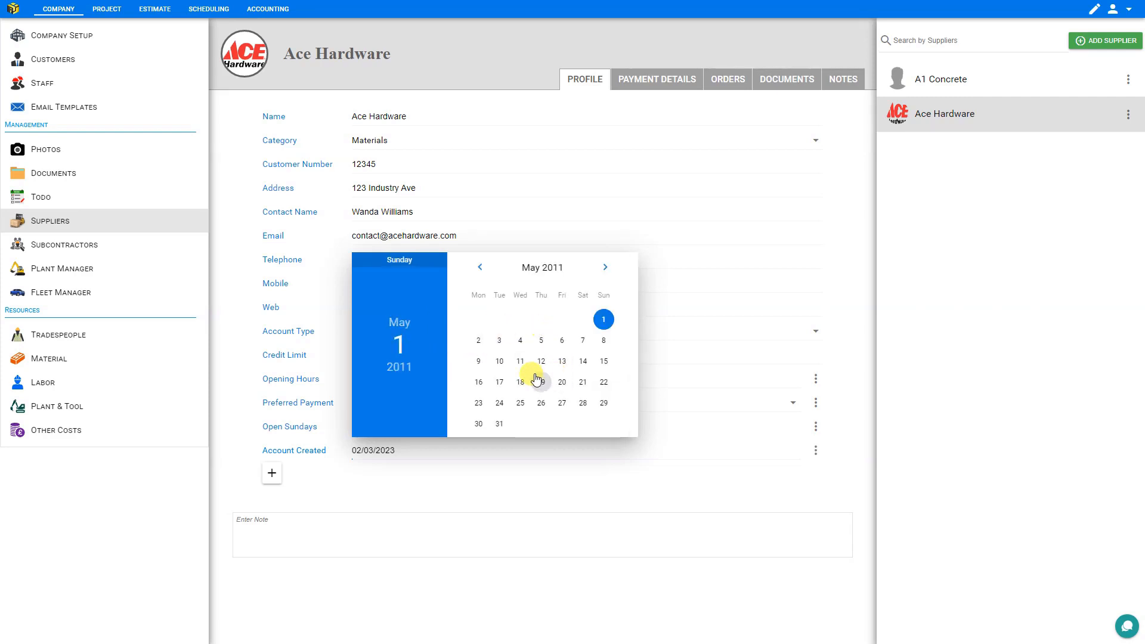
left_click(538, 380)
- Change the Account Created date to 07/01/2011, browsing back month by month in the calendar
left_click(396, 449)
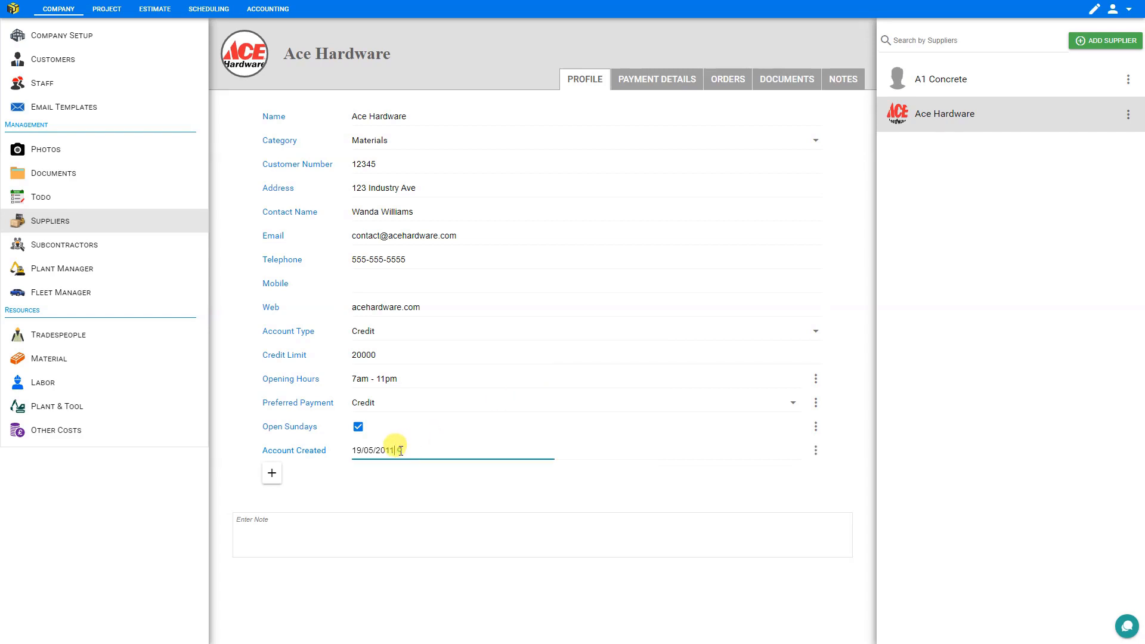
left_click(604, 267)
left_click(477, 268)
left_click(477, 267)
left_click(477, 268)
left_click(477, 268)
left_click(477, 268)
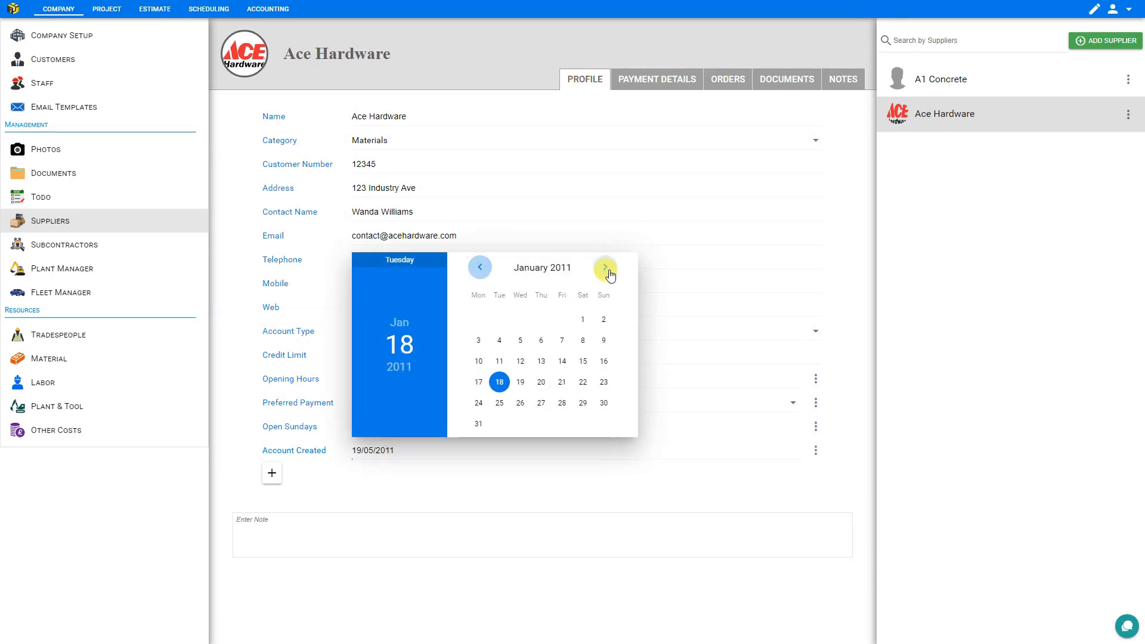
left_click(560, 340)
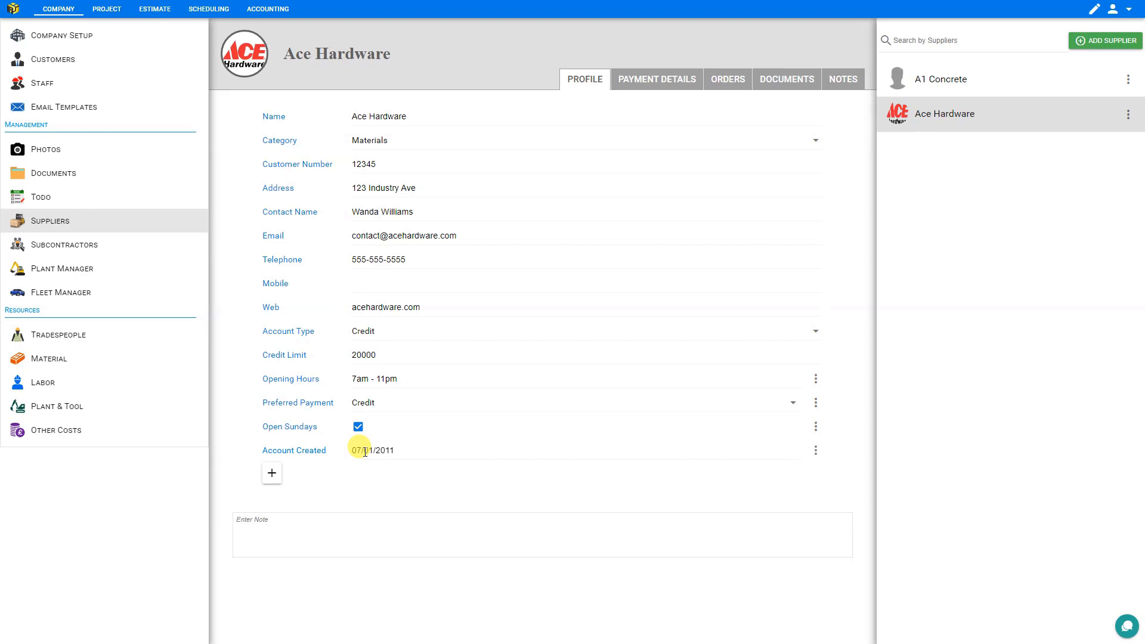
- Check which fields the A1 Concrete profile has, and return to the Ace Hardware profile
left_click(941, 83)
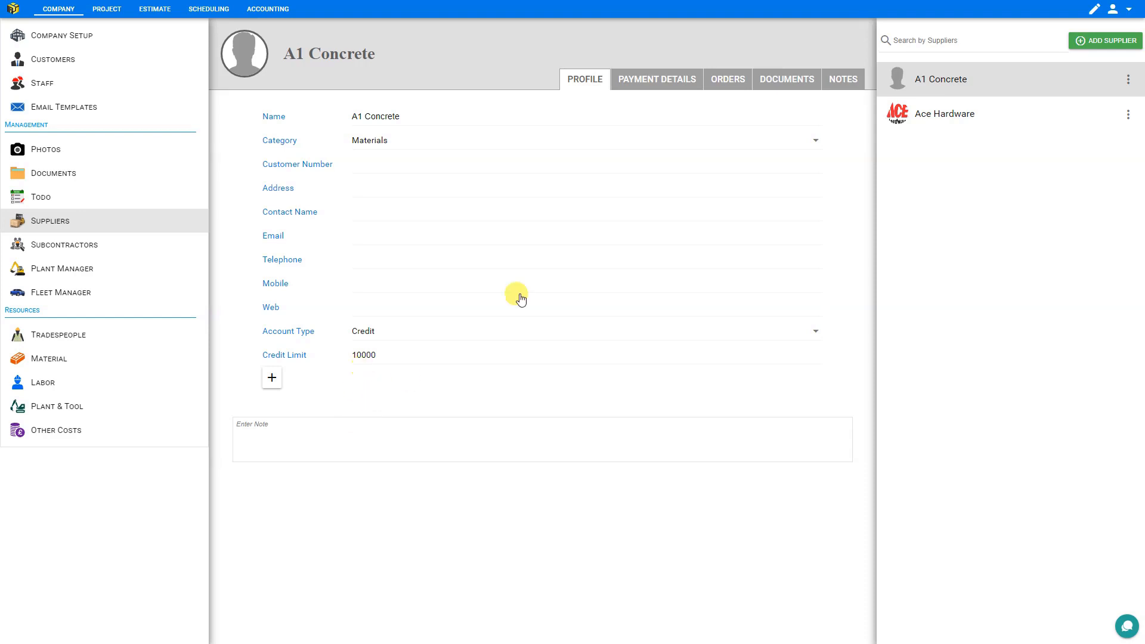
left_click(950, 117)
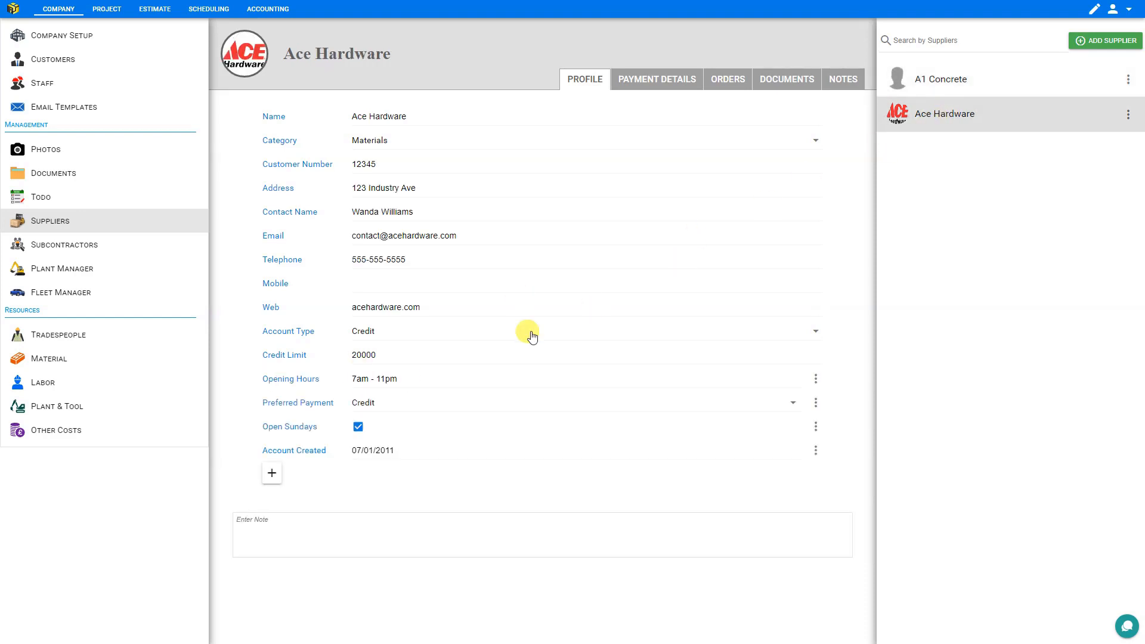
- Make the Opening Hours field global, save it, and check the A1 Concrete profile for the field before returning to Ace Hardware
left_click(816, 380)
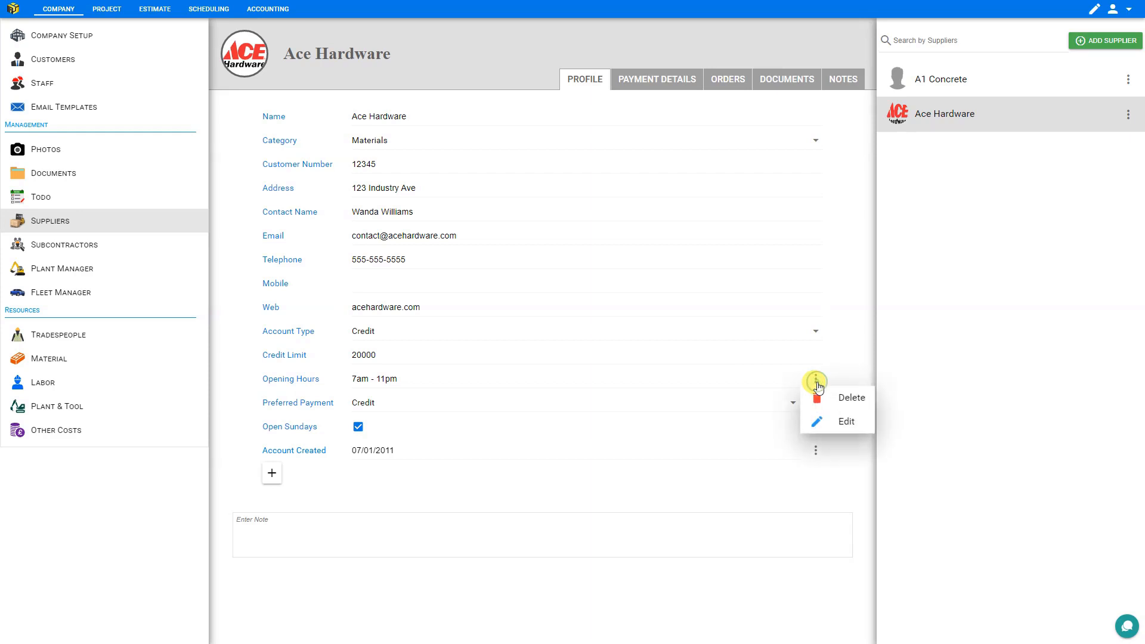
left_click(840, 423)
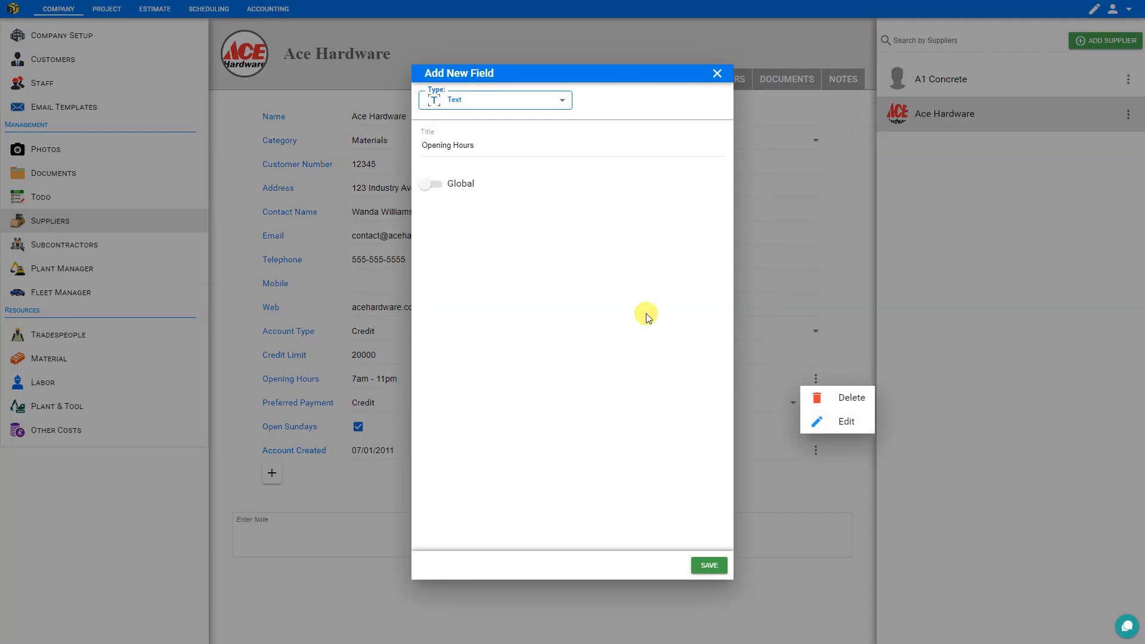
left_click(430, 185)
left_click(710, 566)
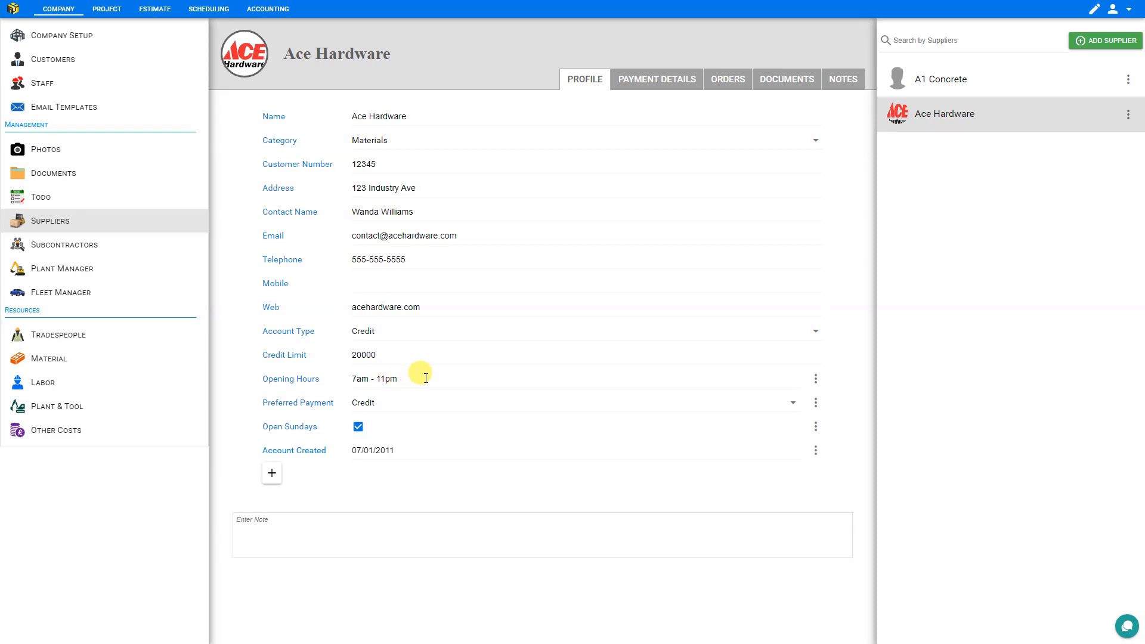
left_click(928, 83)
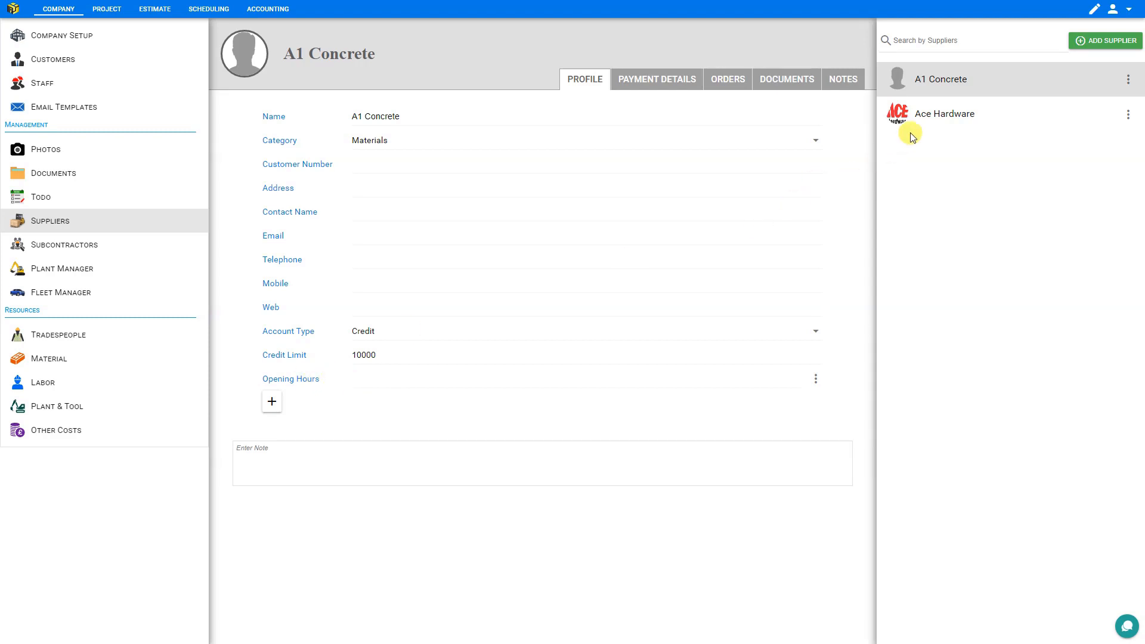
left_click(926, 116)
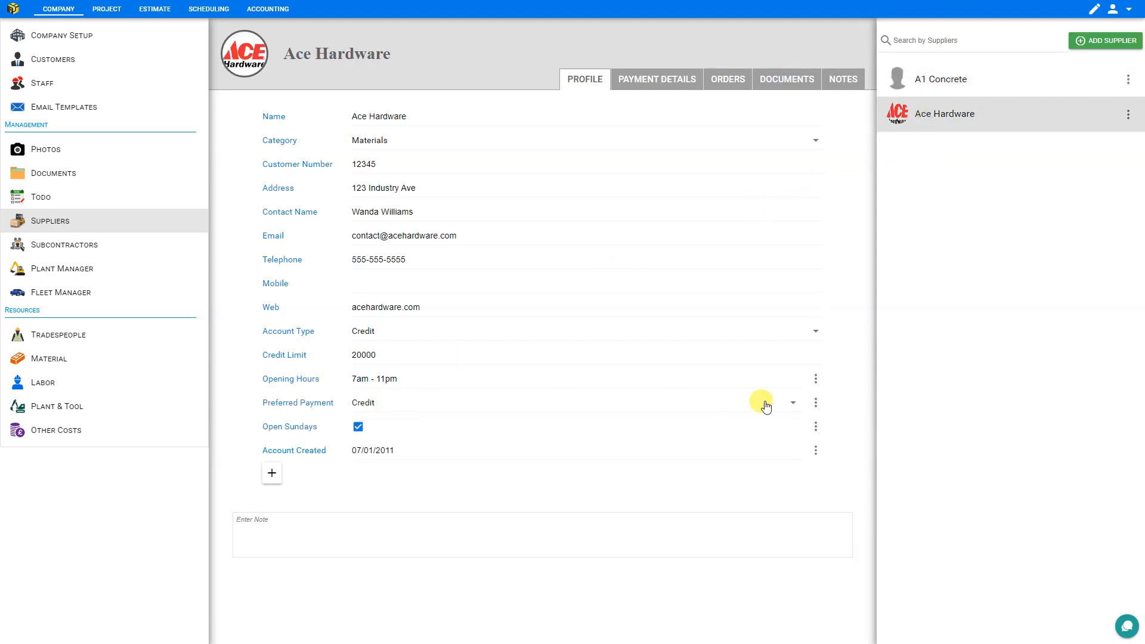
- Make the Preferred Payment select box global and save the field
left_click(816, 403)
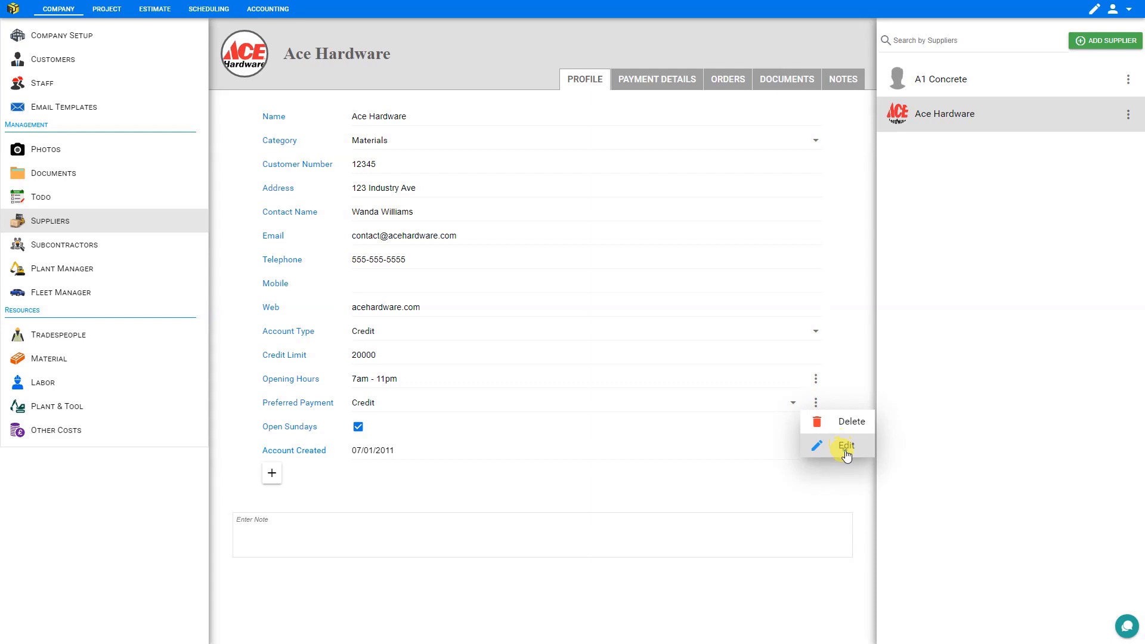
left_click(846, 448)
left_click(428, 340)
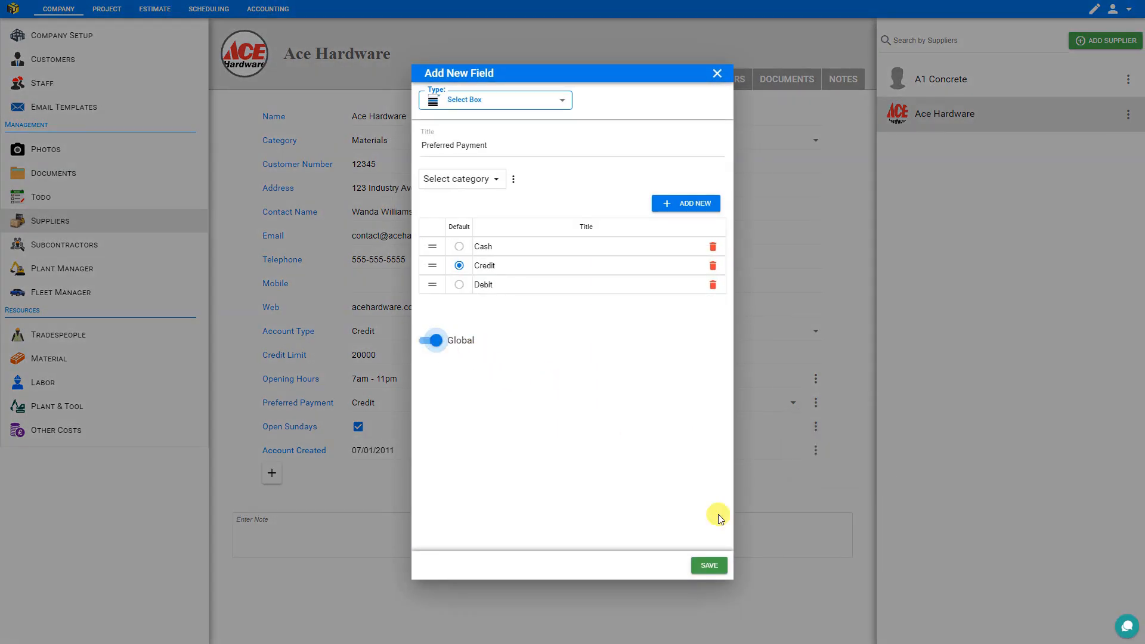
left_click(706, 568)
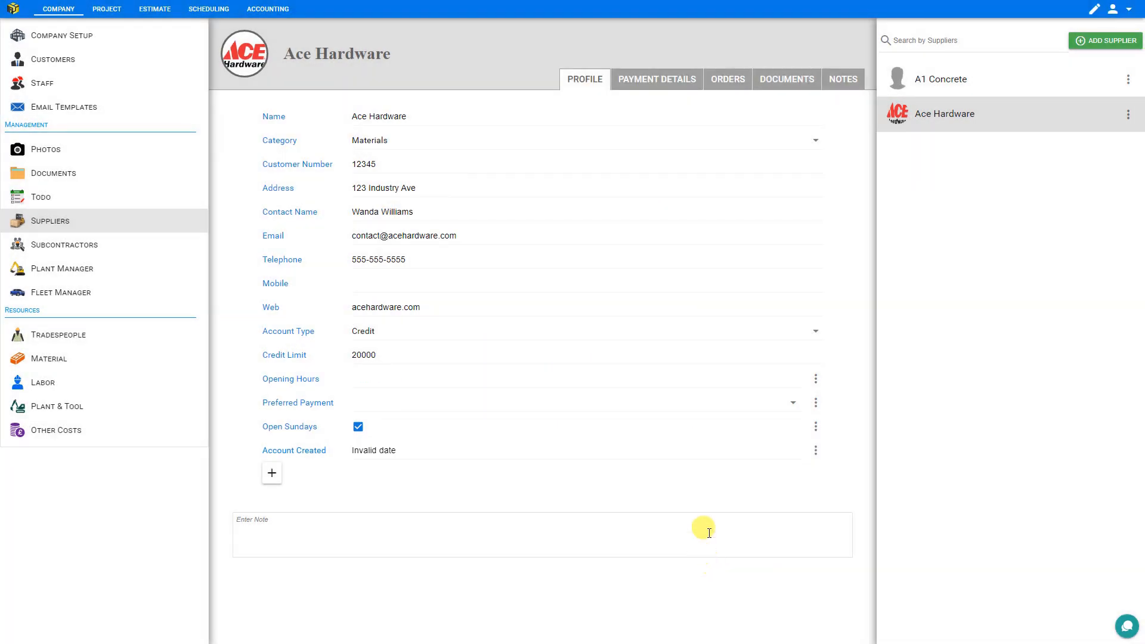
- Make the Open Sundays checkbox field global and save it
left_click(815, 428)
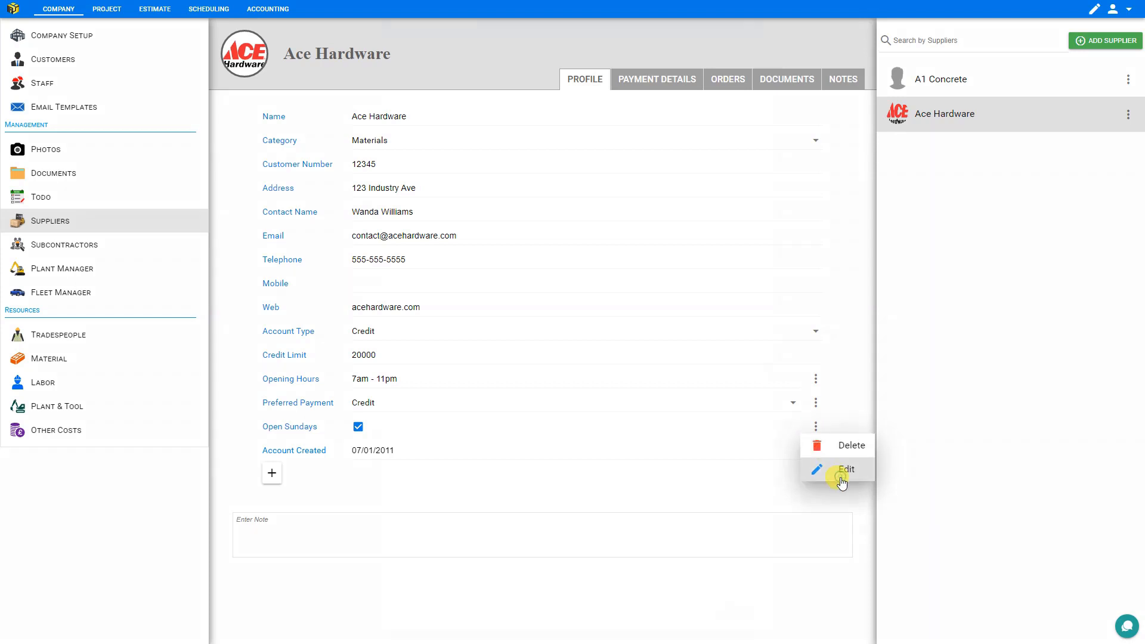
left_click(842, 471)
left_click(448, 186)
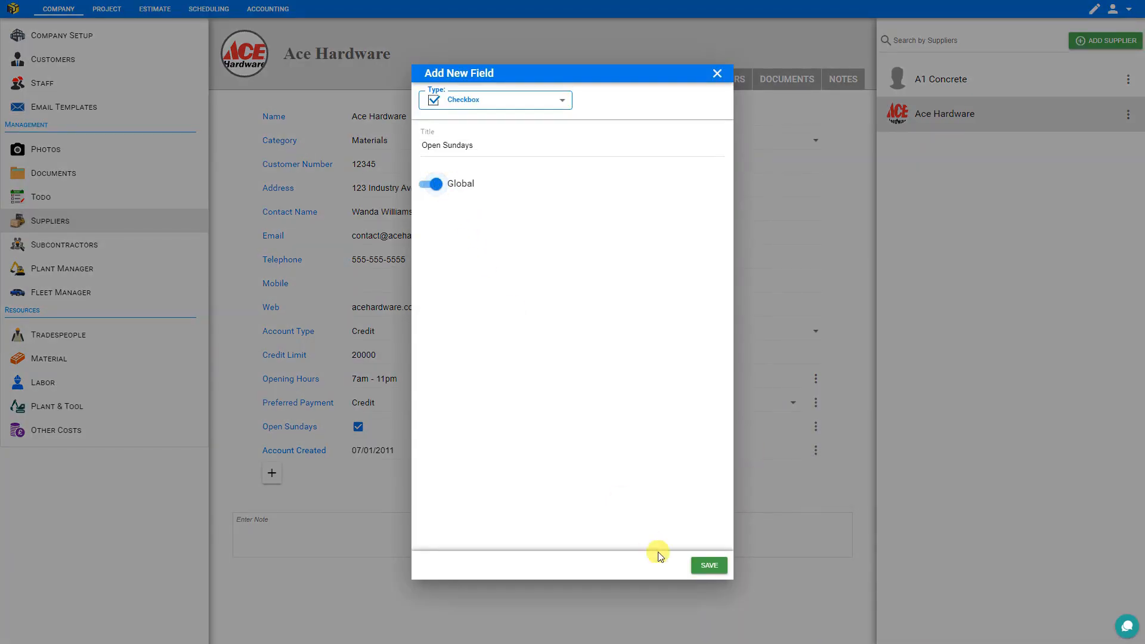
left_click(714, 560)
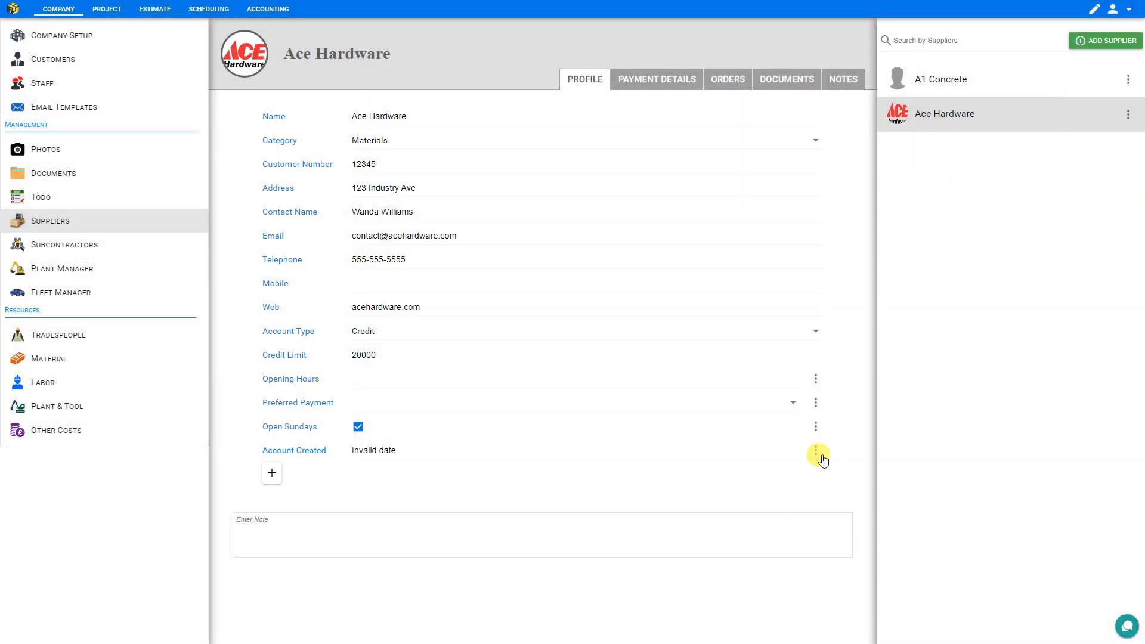
- Make the Account Created field global, save it, and check the A1 Concrete profile for the custom fields before returning to Ace Hardware
left_click(815, 452)
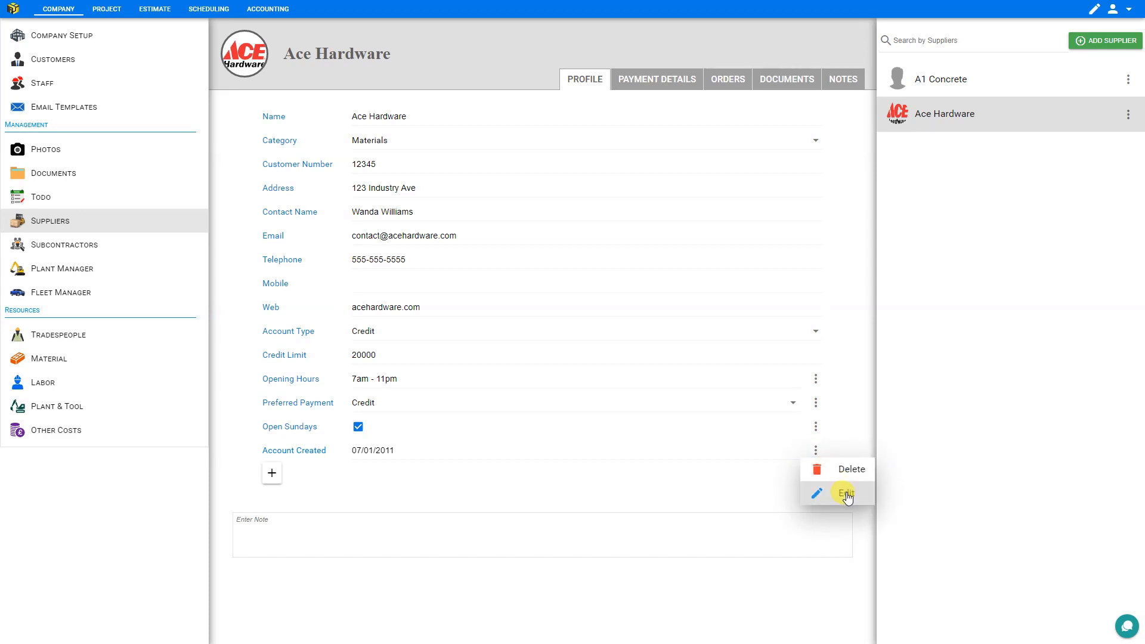
left_click(844, 492)
left_click(444, 185)
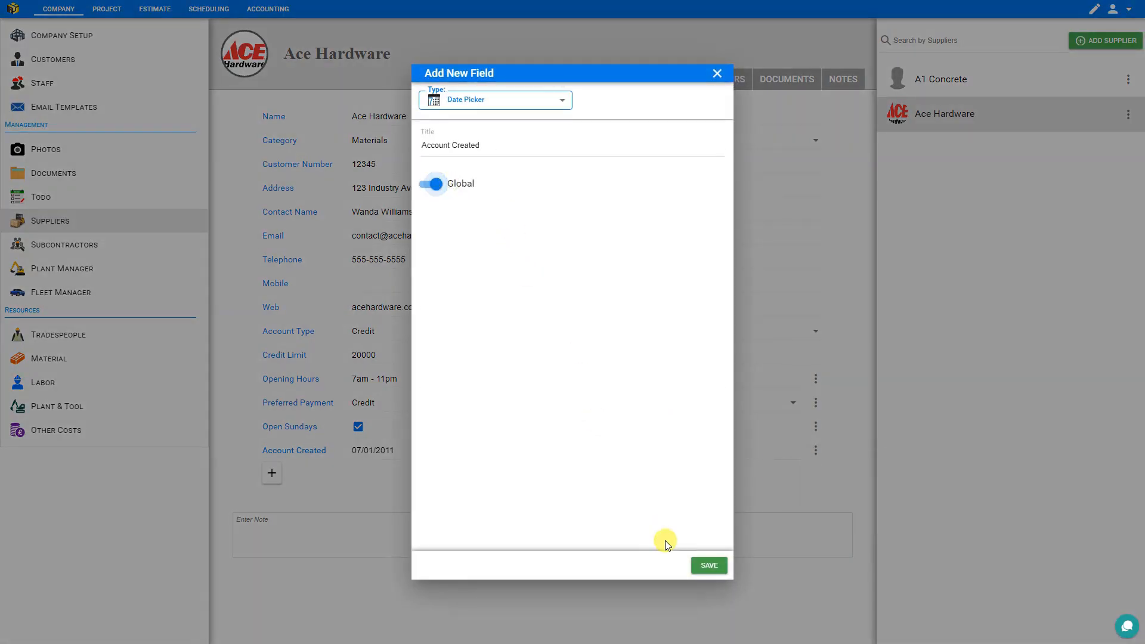
left_click(716, 563)
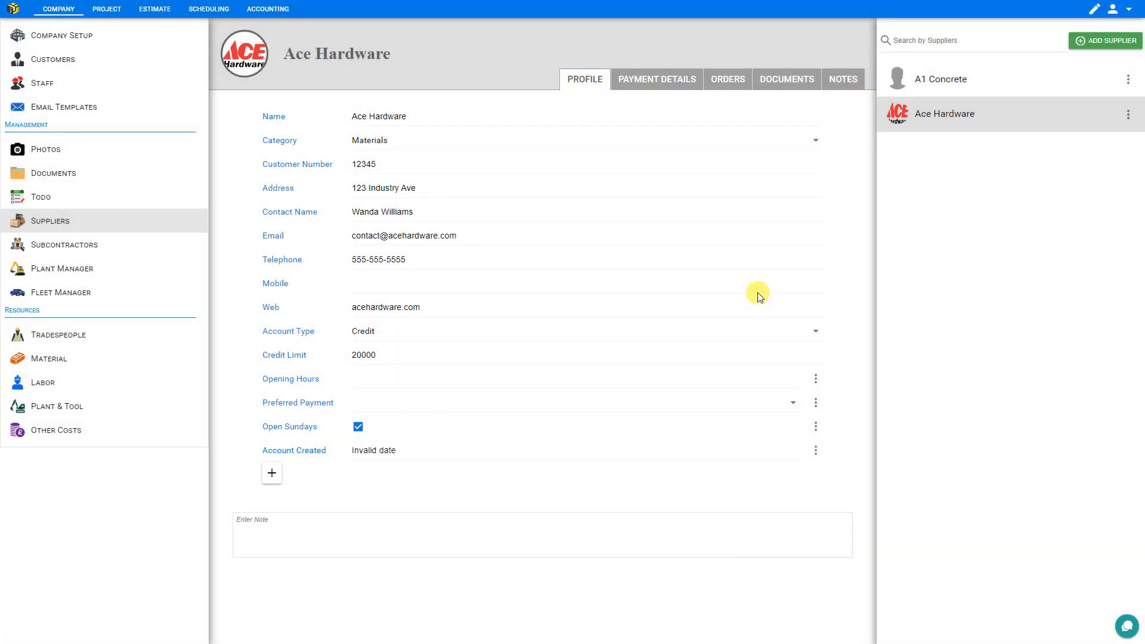
left_click(937, 79)
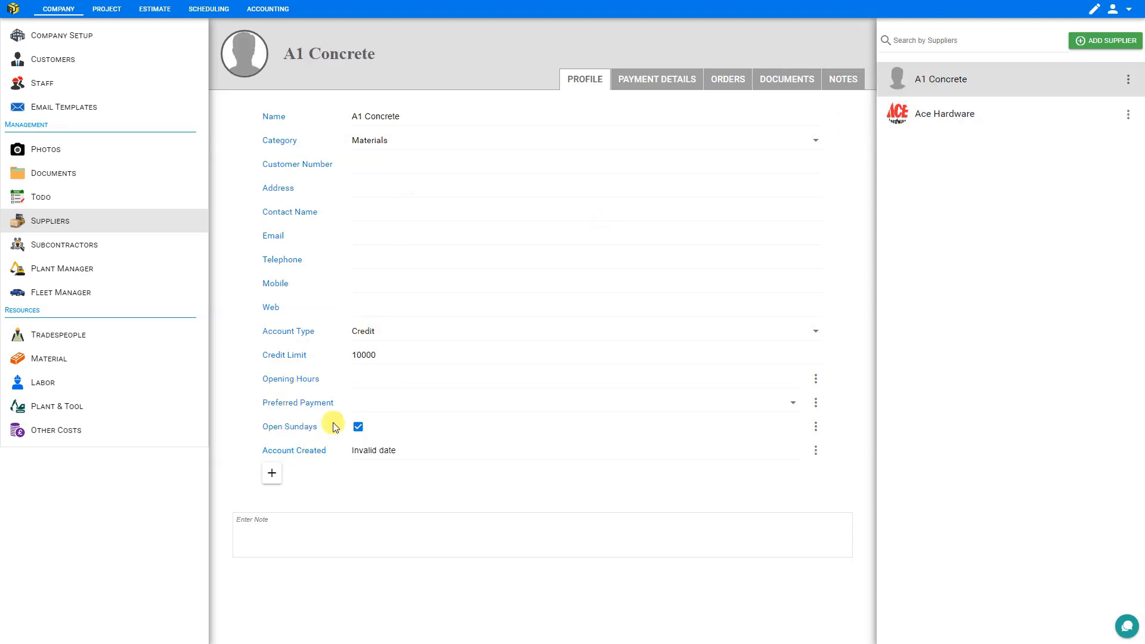
left_click(945, 114)
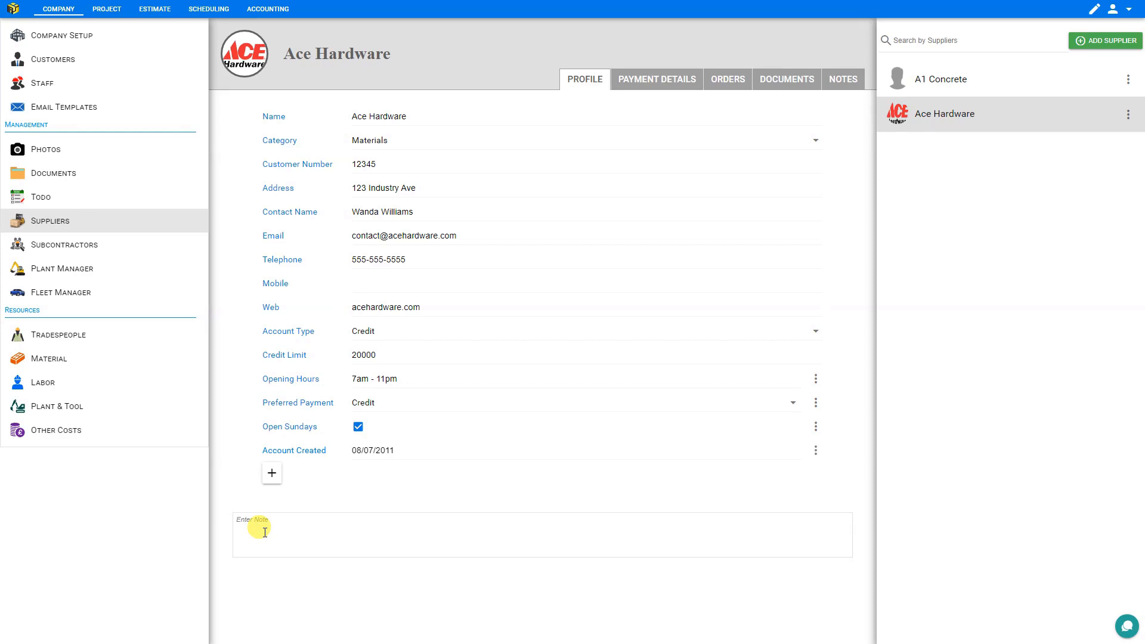
- Enter the note "pickup from warehouse in rear" on the Ace Hardware profile
type("pickup from wareehouse in rear")
- Look through Ace Hardware's payment details: the bank name, account name, account number, sort code and TAX number fields
left_click(656, 85)
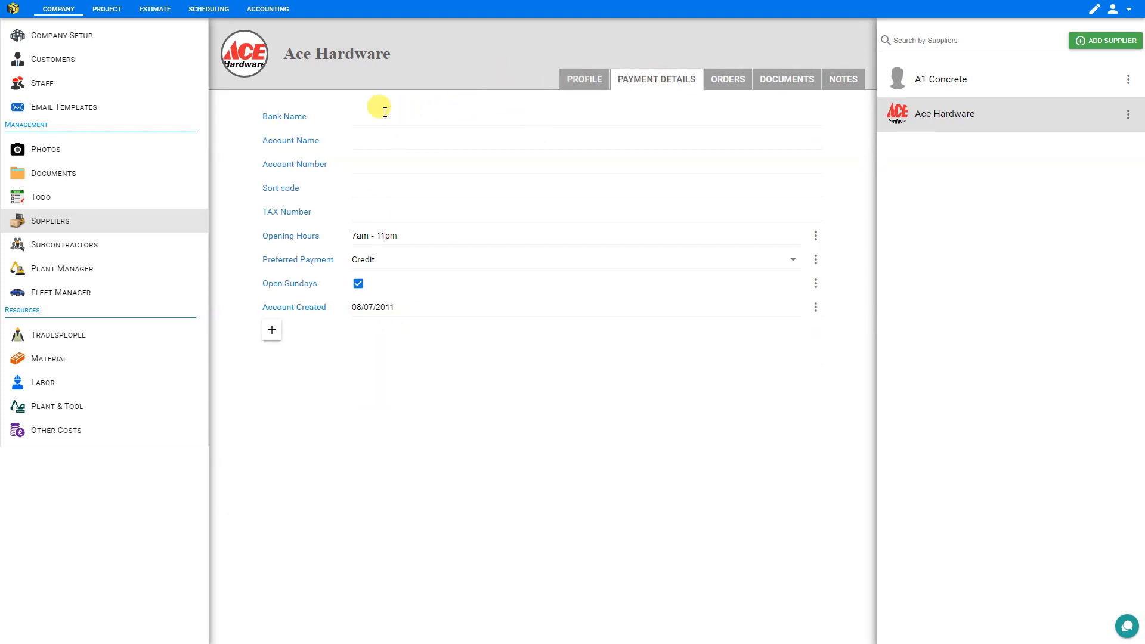
left_click(403, 113)
left_click(371, 139)
left_click(380, 163)
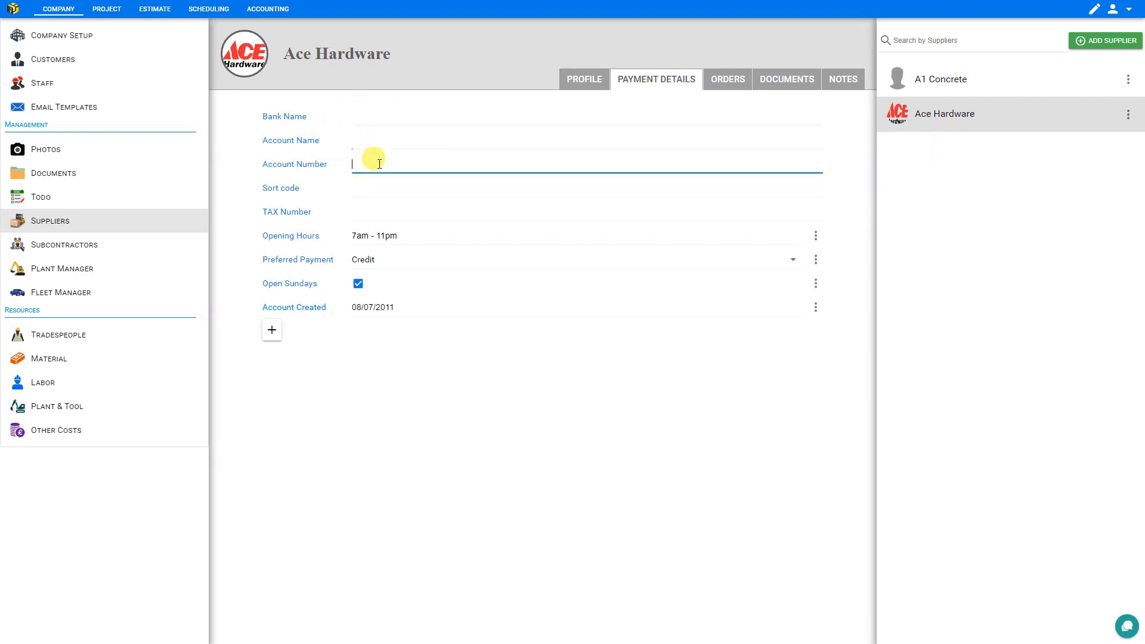
left_click(370, 185)
left_click(370, 210)
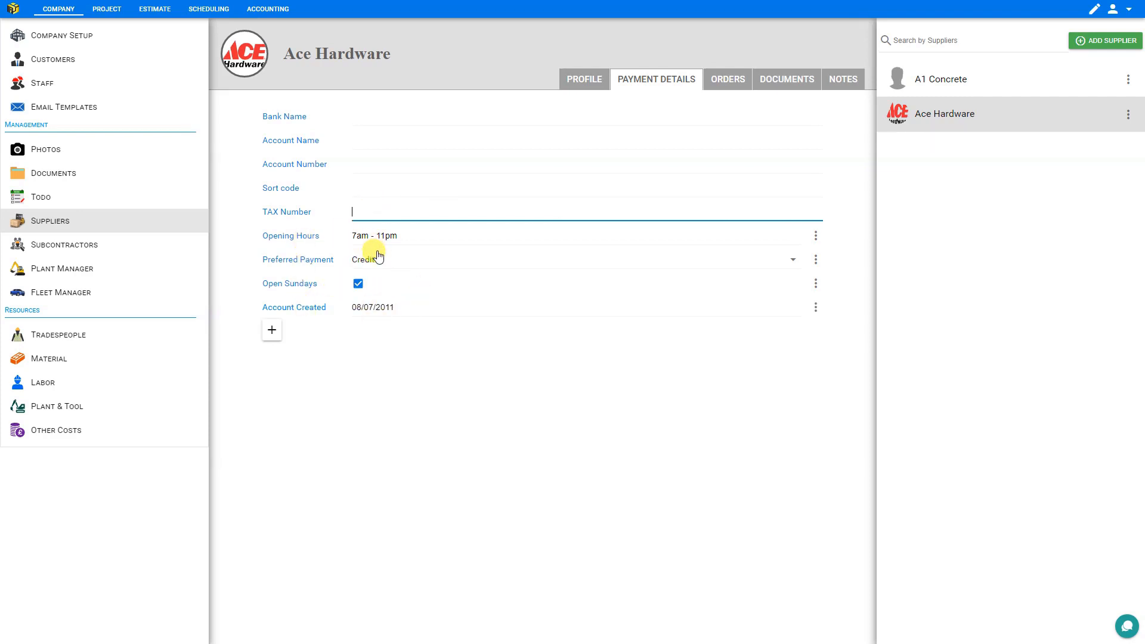
- Create a new order from Ace Hardware's orders and choose Ace Hardware as its supplier
left_click(719, 77)
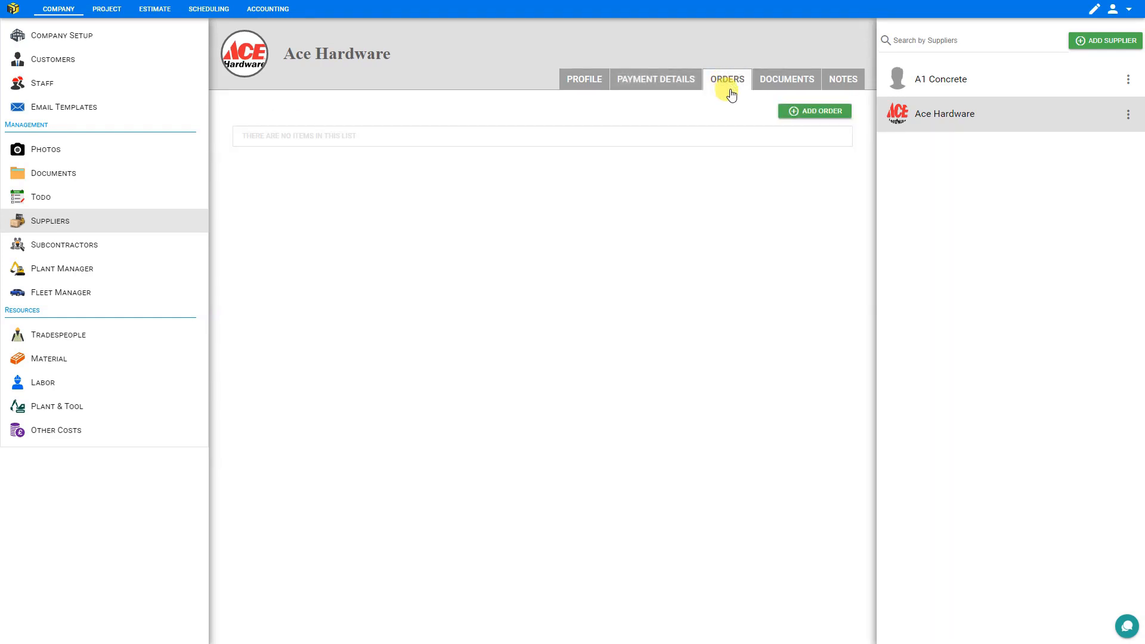
left_click(811, 112)
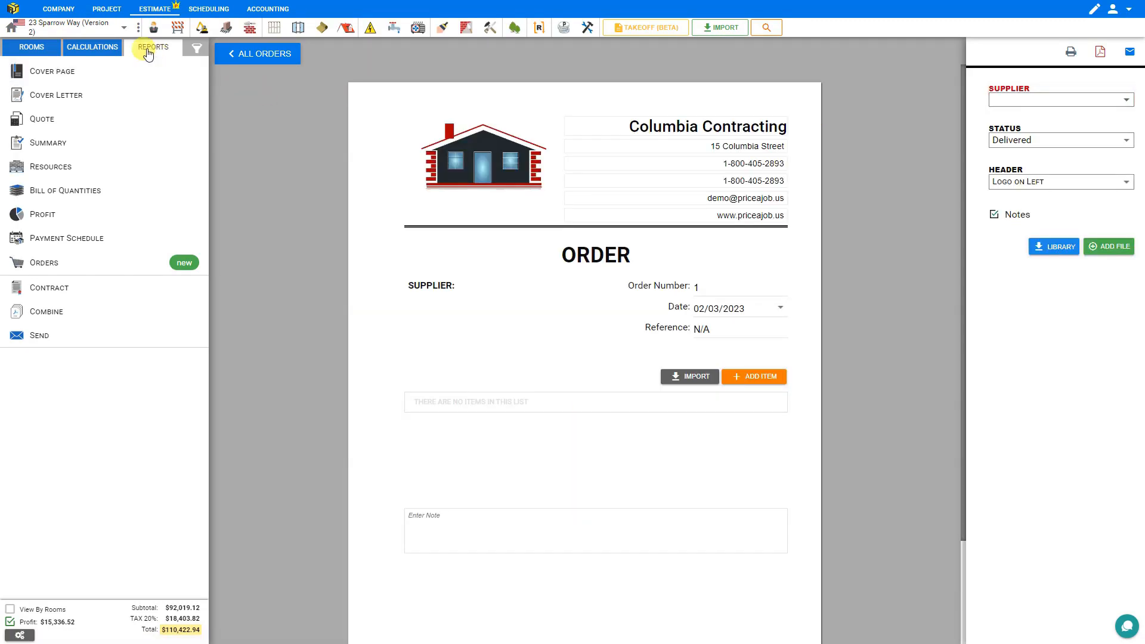
left_click(1020, 101)
left_click(1022, 149)
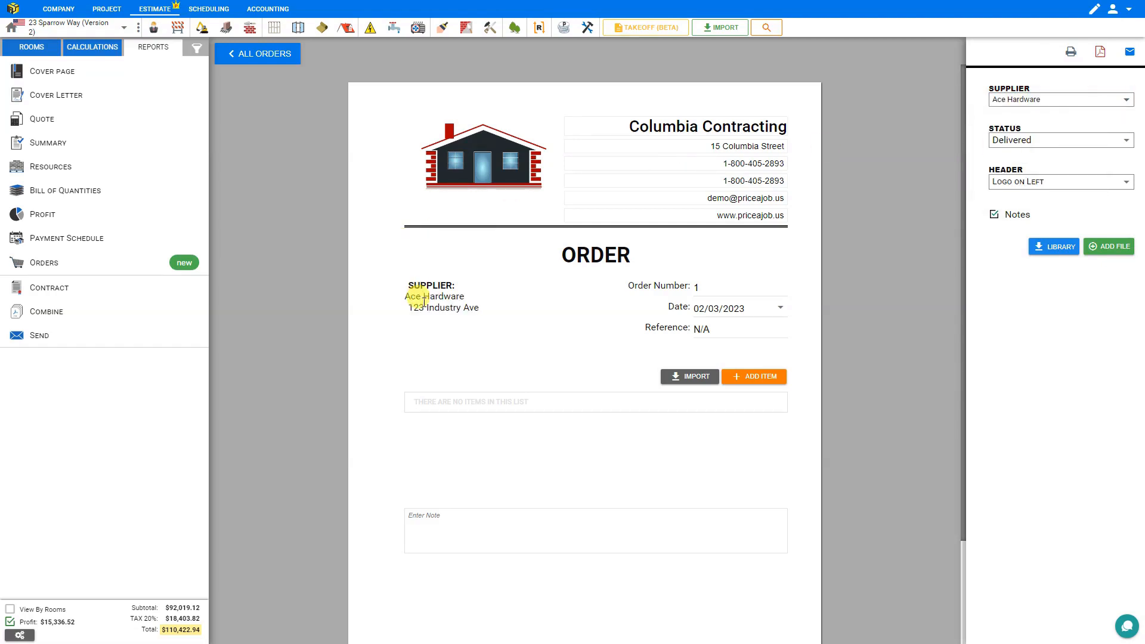
- Set the order's status to Awaiting and its header layout to Logo on Right
left_click(1031, 144)
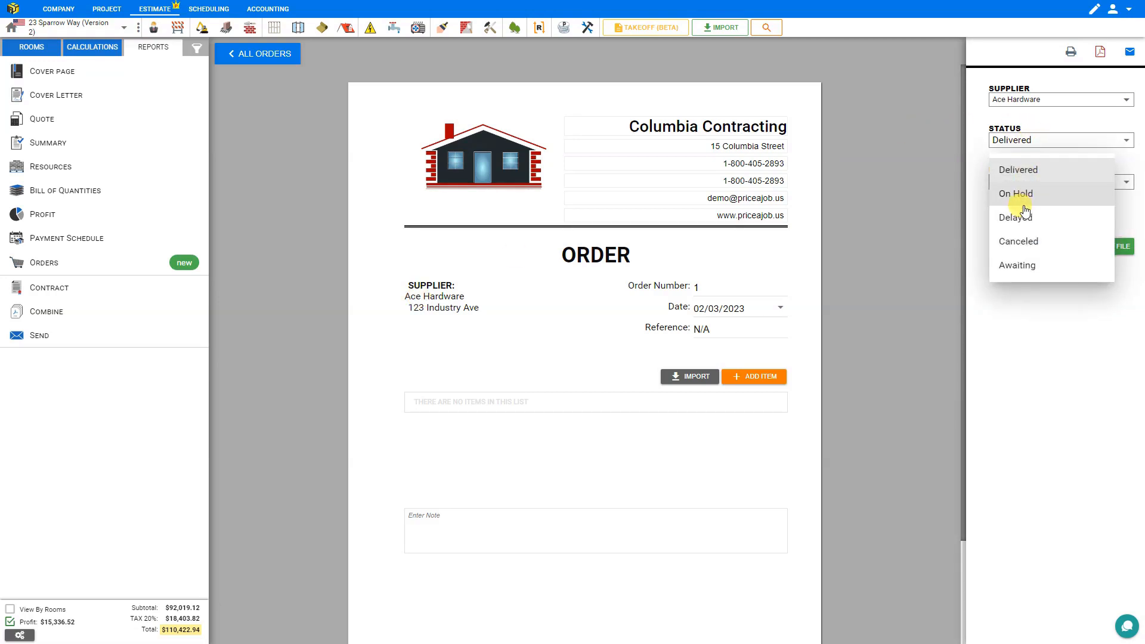
left_click(1031, 272)
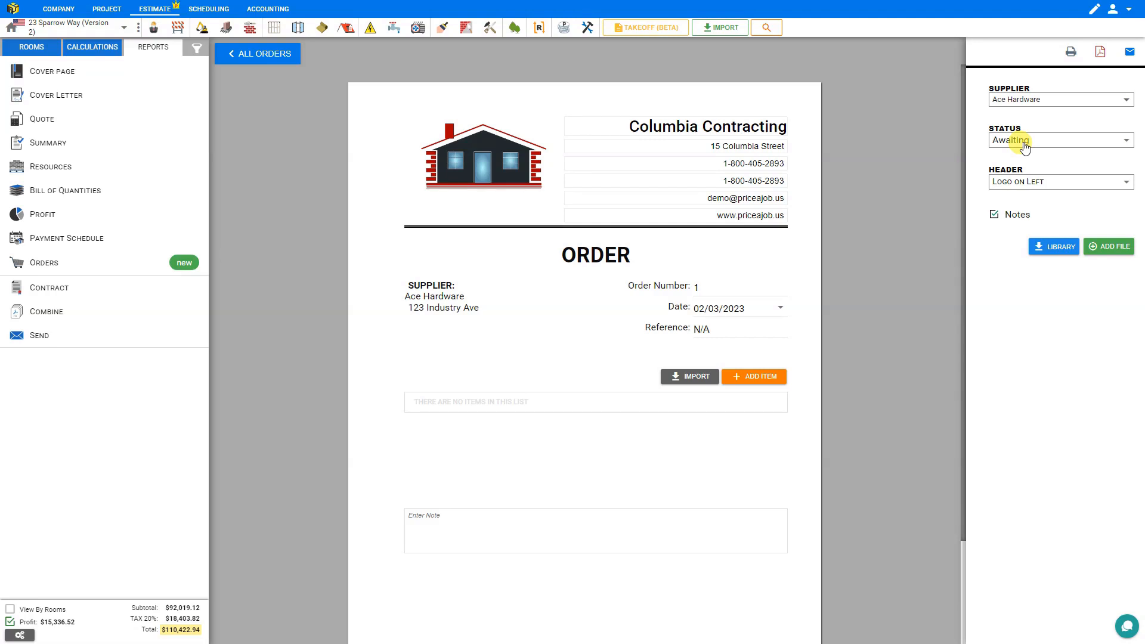
left_click(1036, 187)
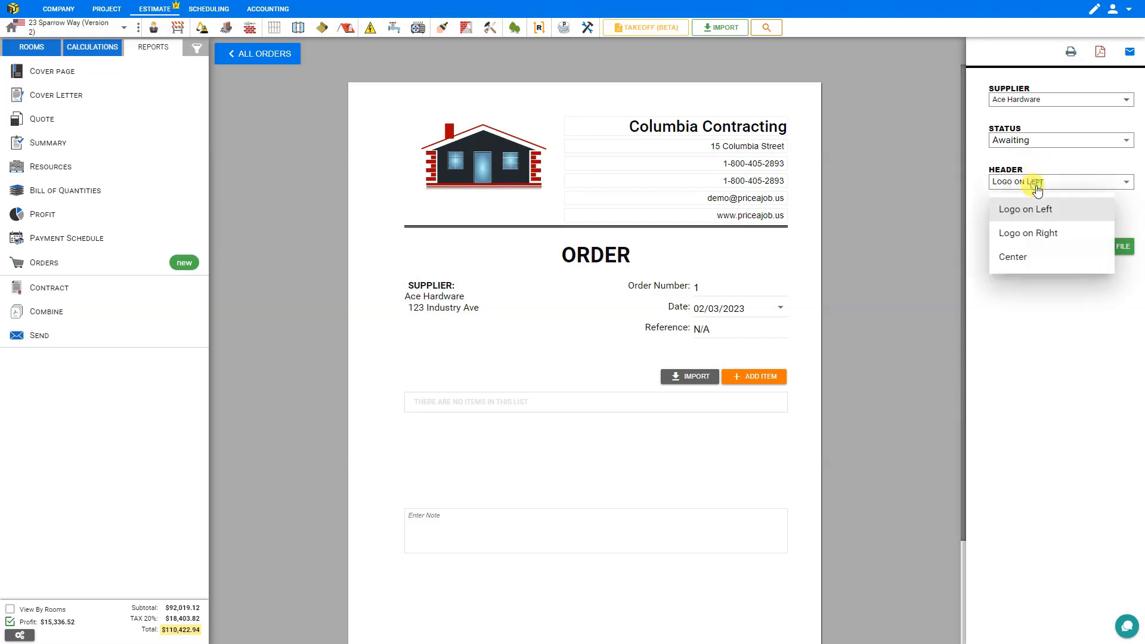
left_click(1040, 234)
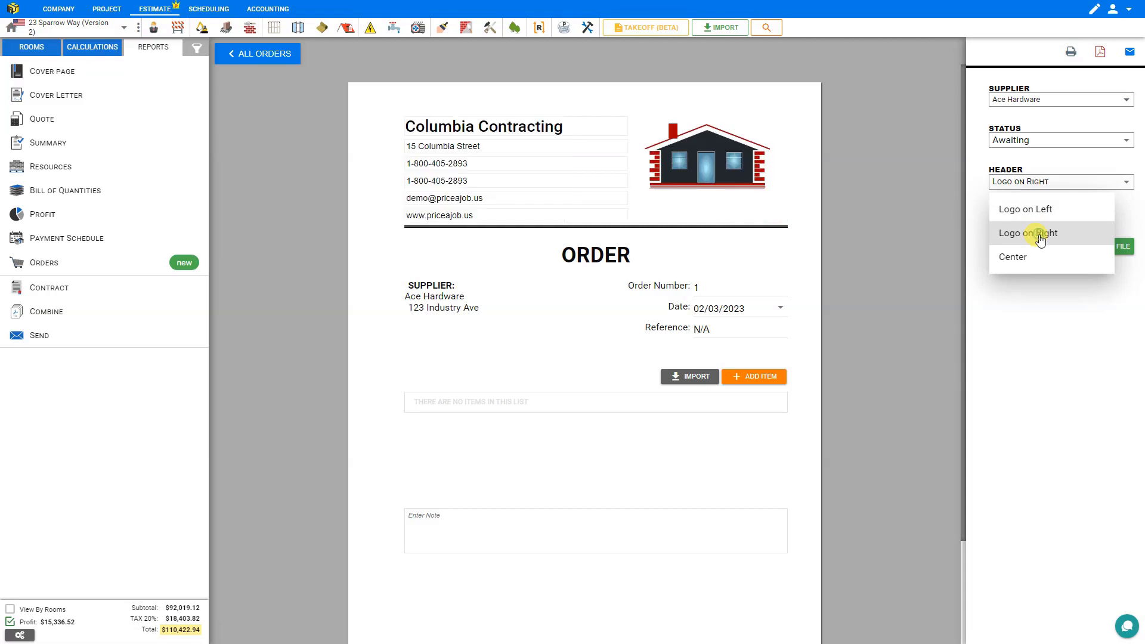
- Try the Center header layout on the order, settle on Logo on Left, and toggle the notes section off and back on
left_click(1007, 258)
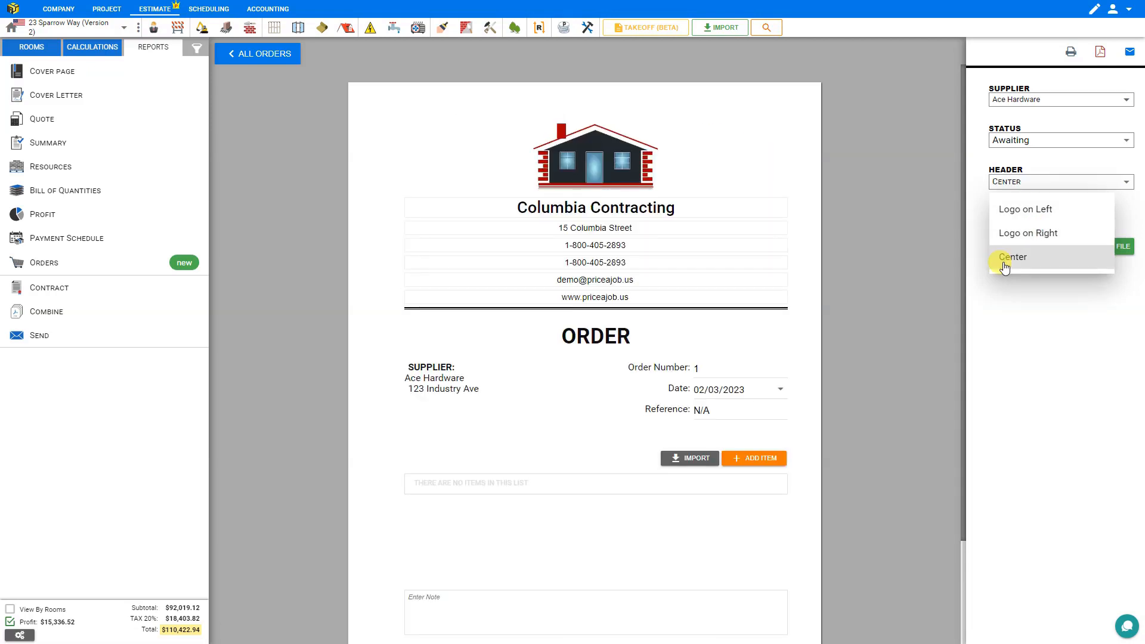
left_click(1013, 213)
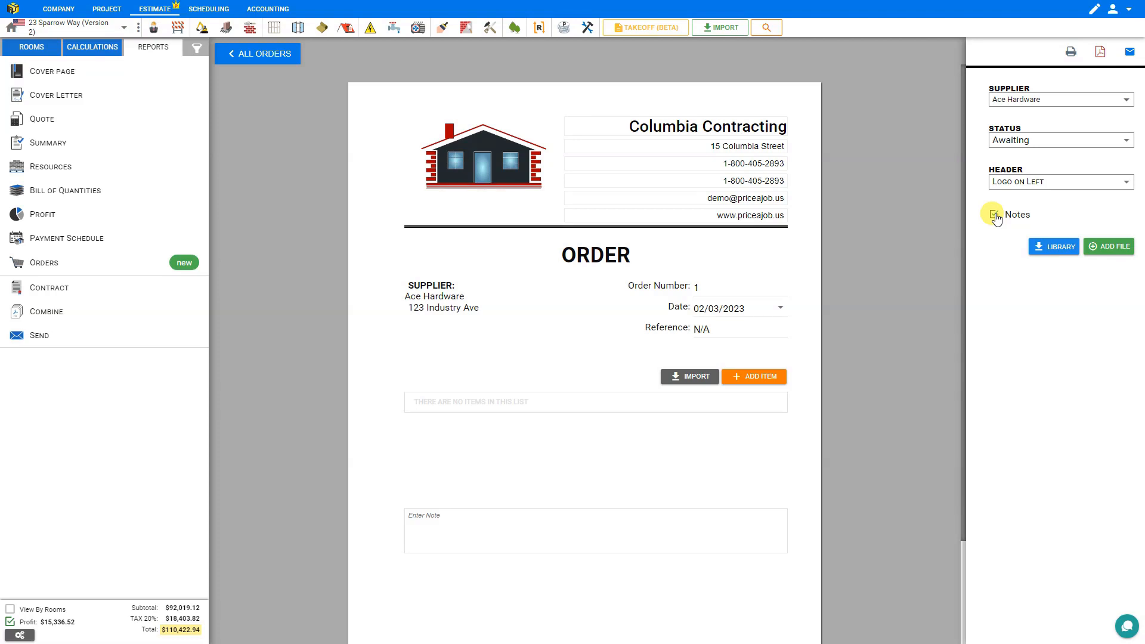
left_click(994, 215)
left_click(994, 215)
- Add a "22' ladder" item to the order with quantity 1 and unit each
left_click(762, 379)
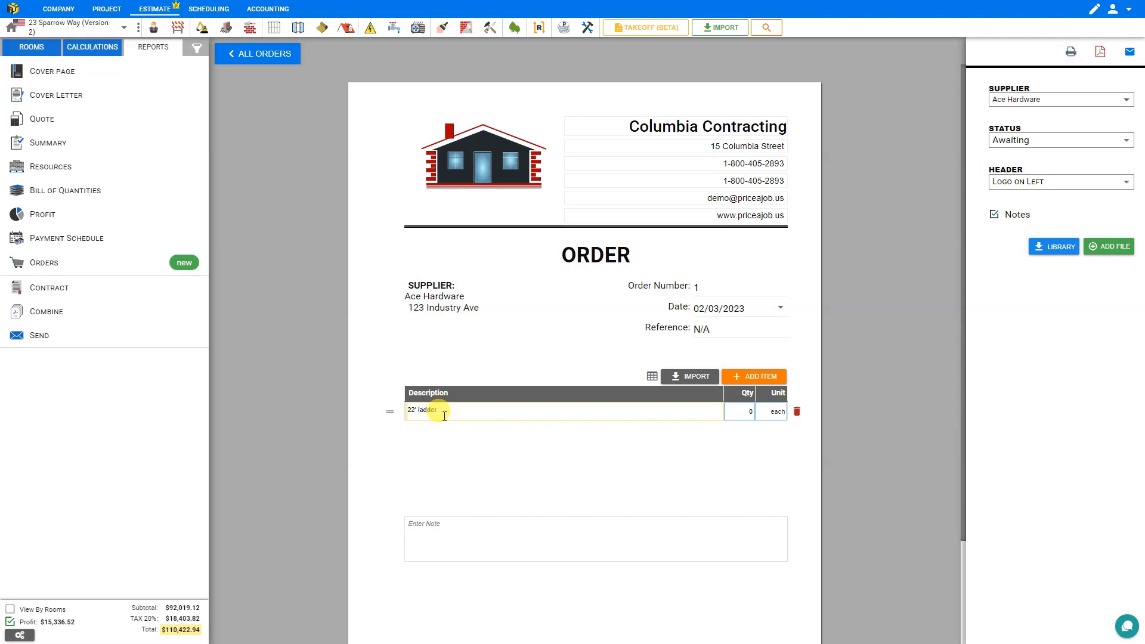
left_click(746, 413)
type("1")
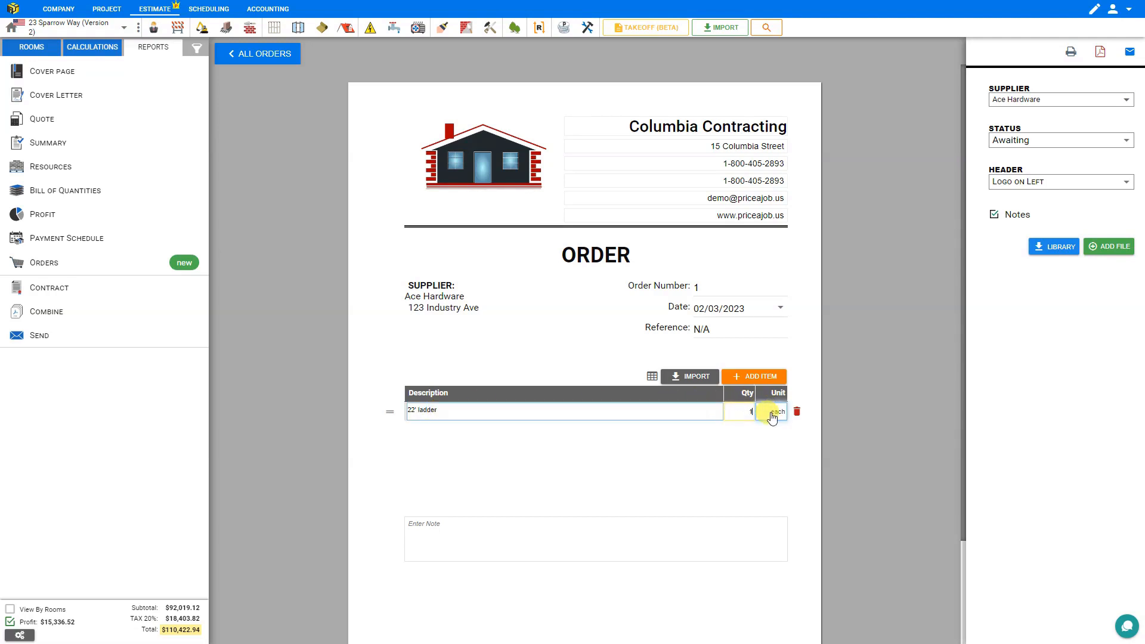
left_click(771, 413)
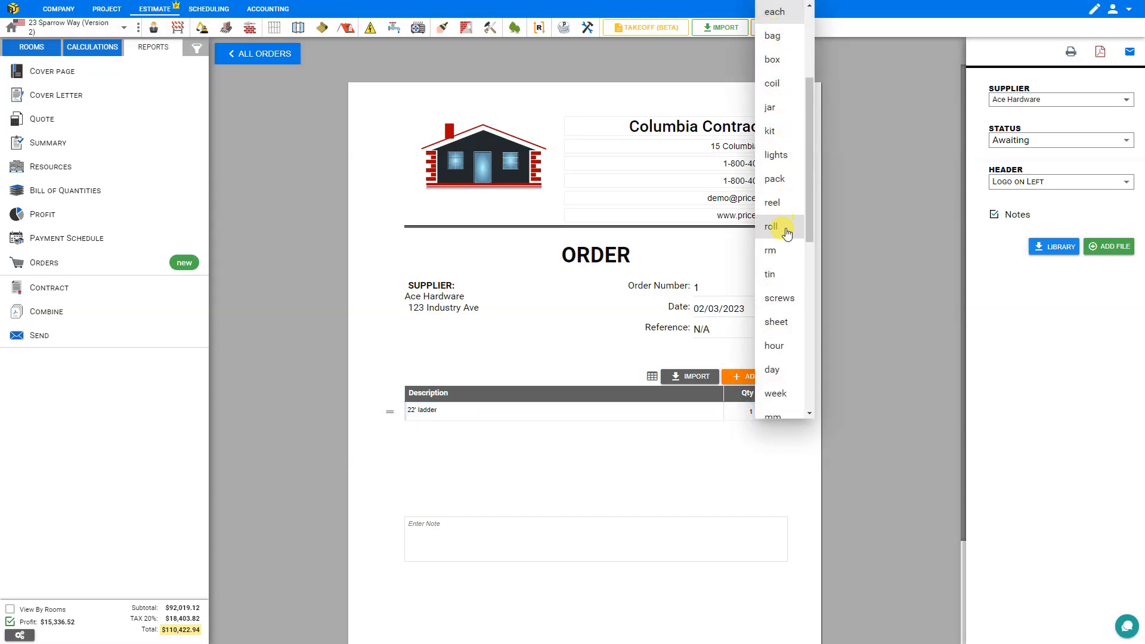
left_click(780, 13)
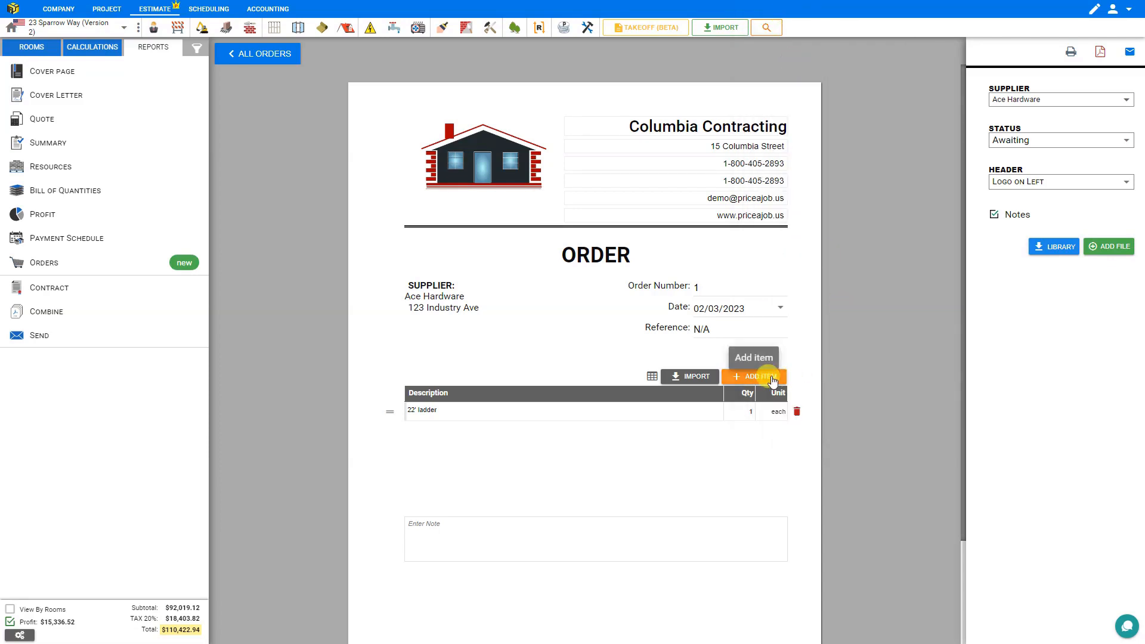
- Import the Concrete - C20 and Spruce Plywood 3/8" 4'x8' materials into the order, and delete the Concrete - C20 row
left_click(685, 378)
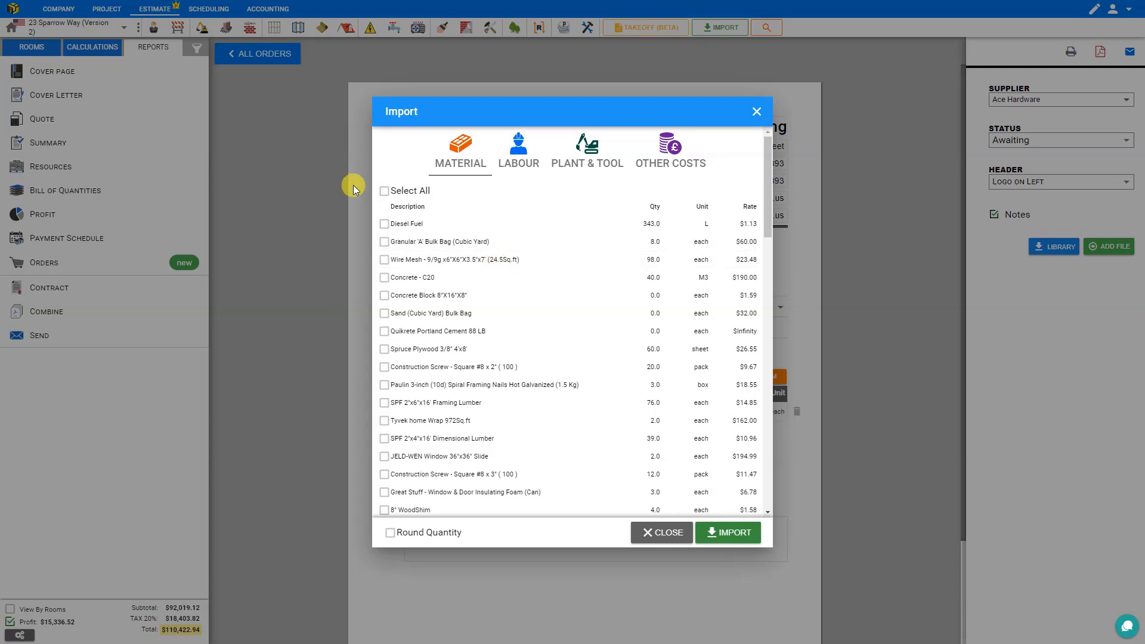
left_click(384, 192)
left_click(384, 191)
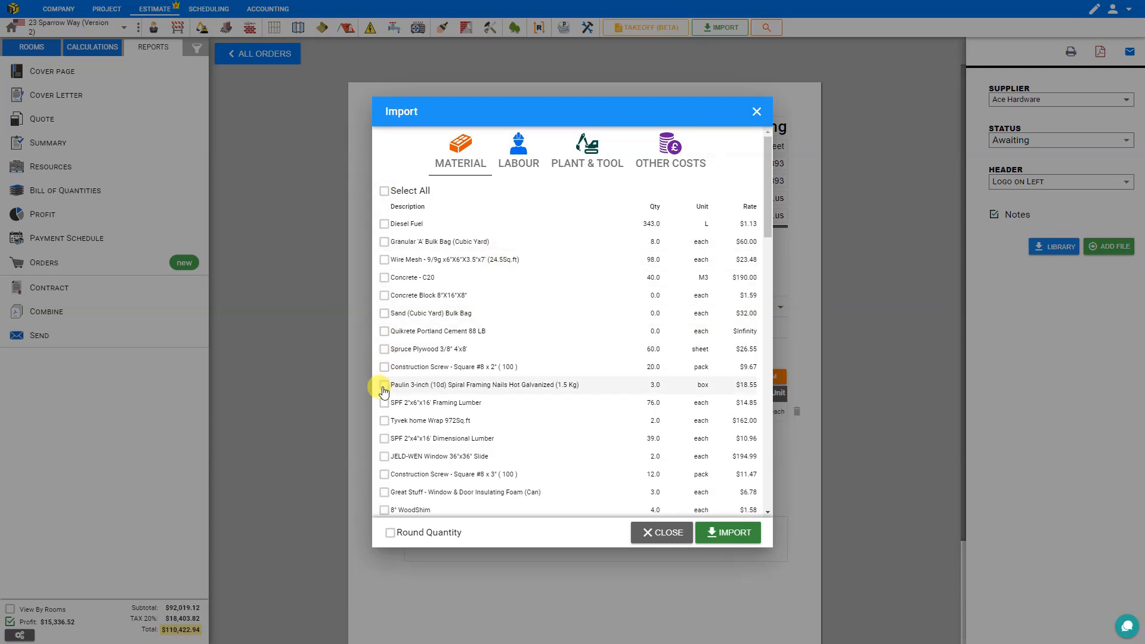
left_click(384, 277)
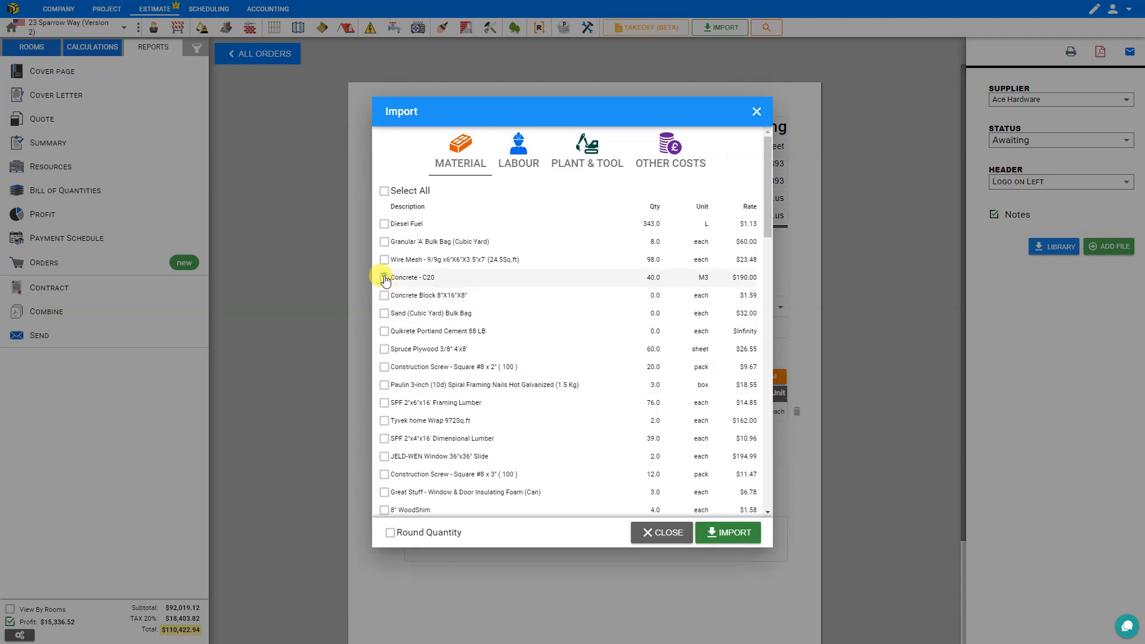
left_click(384, 349)
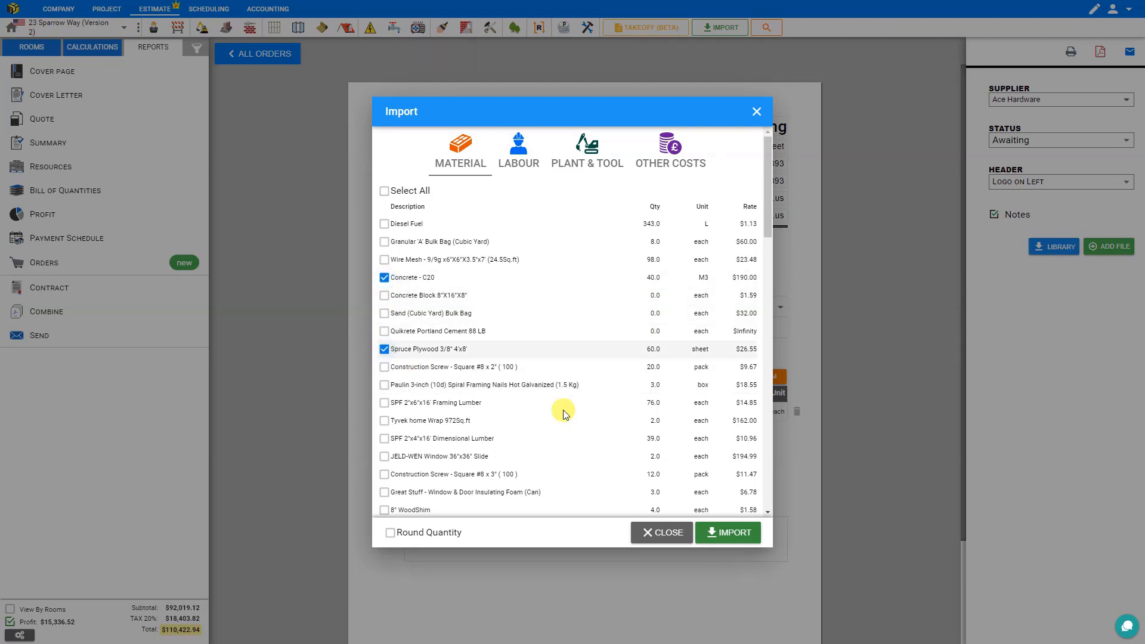
left_click(743, 542)
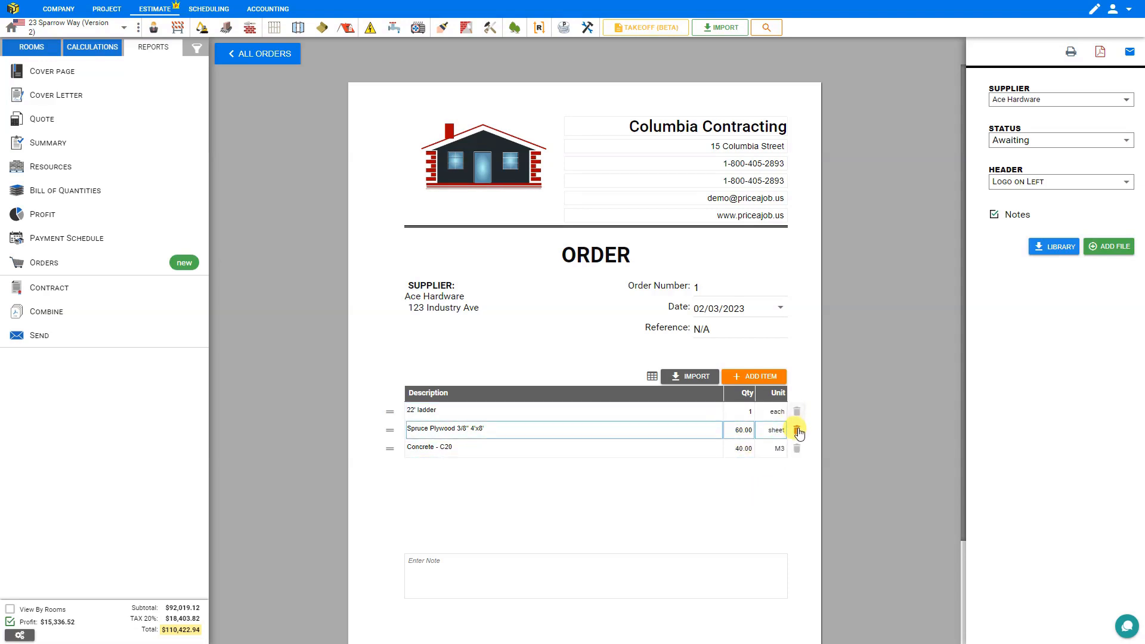
left_click(797, 449)
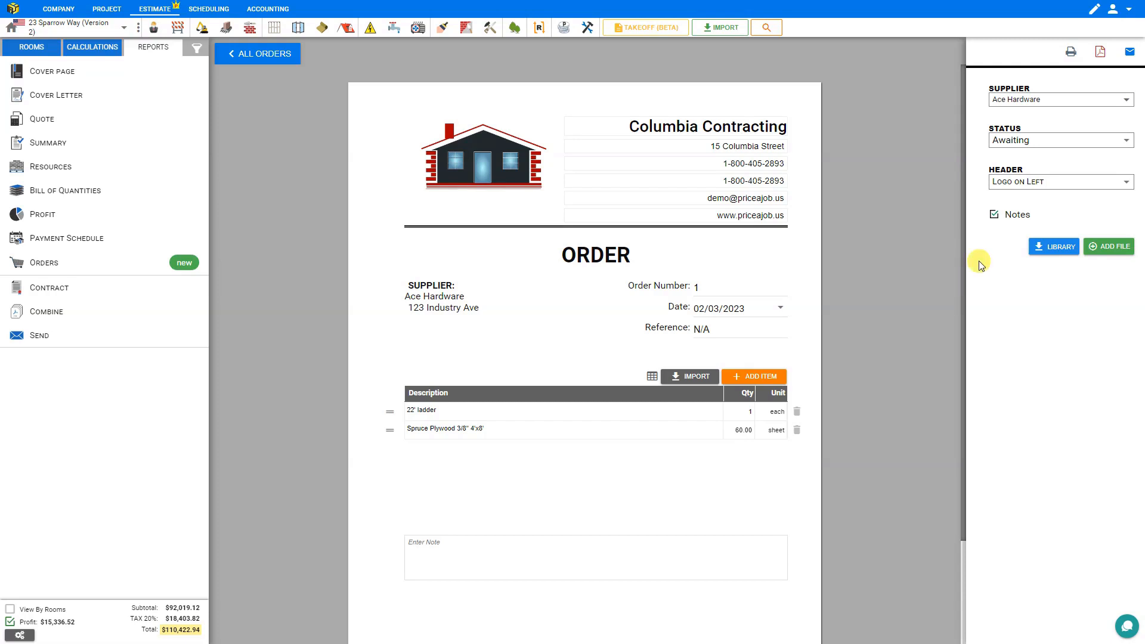
- Add 1 Cubic Yard of Pea Gravel 3/4" from the material library to the order, and start adding a file to it
left_click(1058, 251)
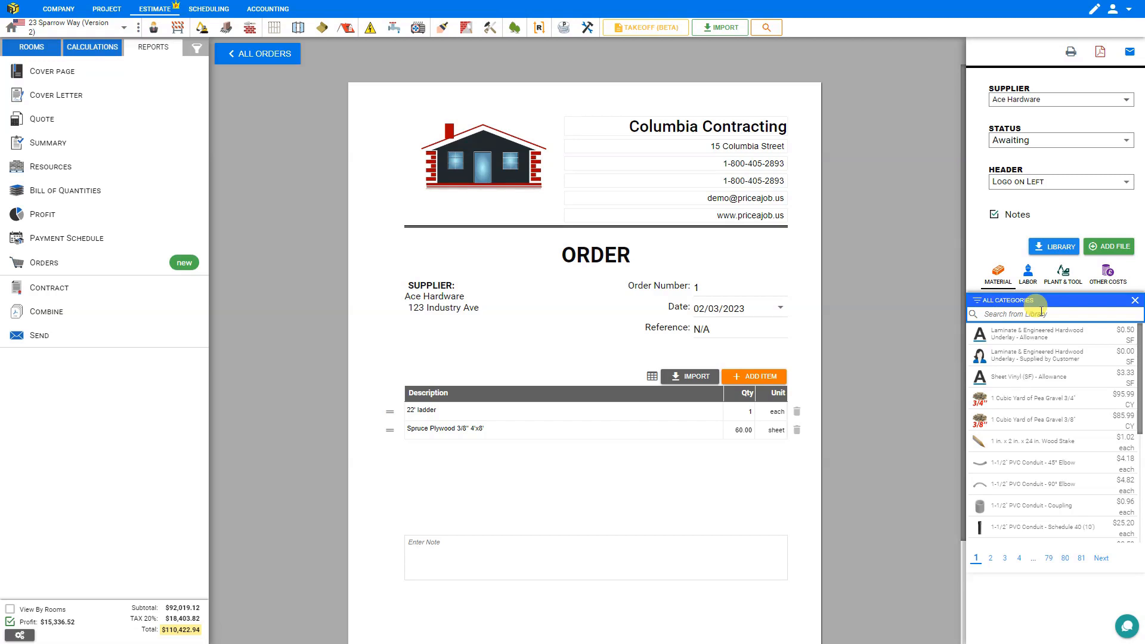
left_click(1041, 313)
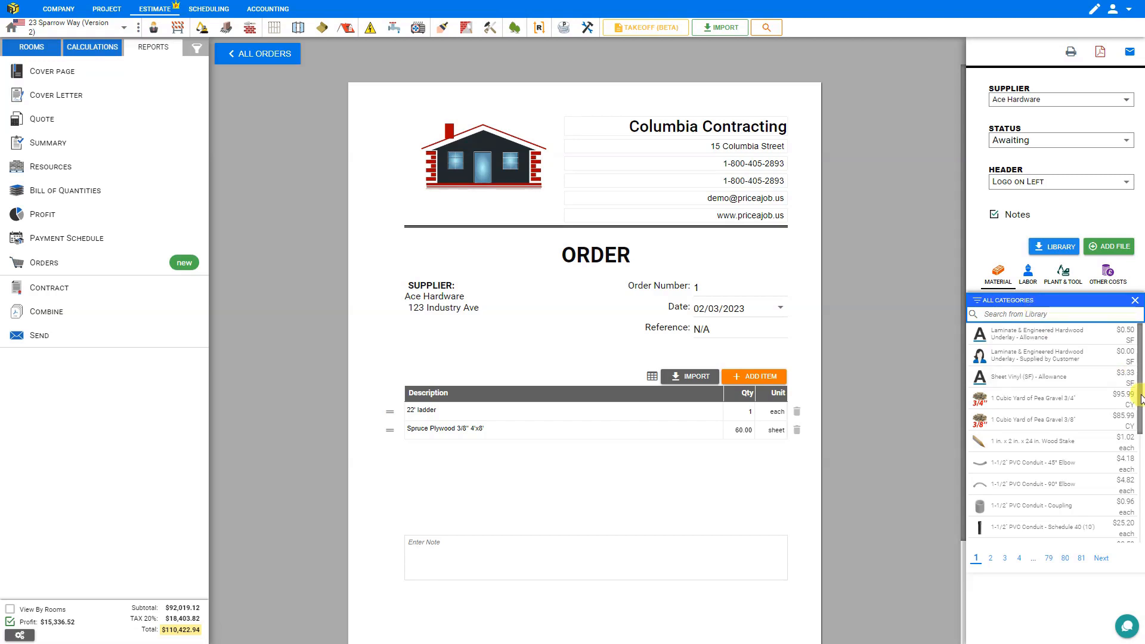
left_click(1022, 406)
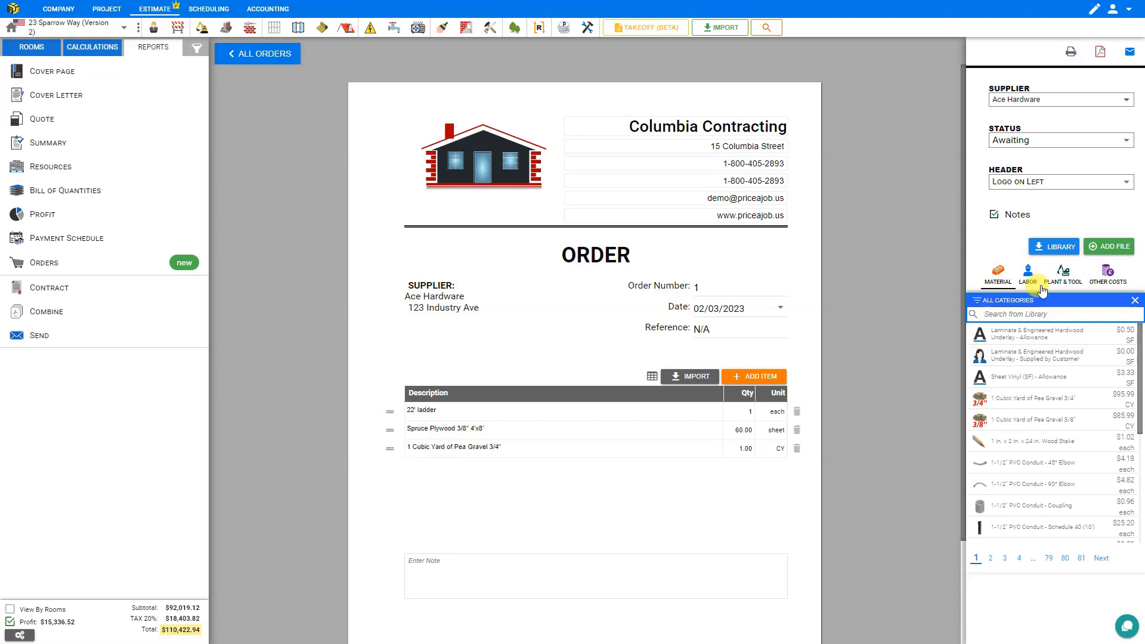
left_click(1059, 251)
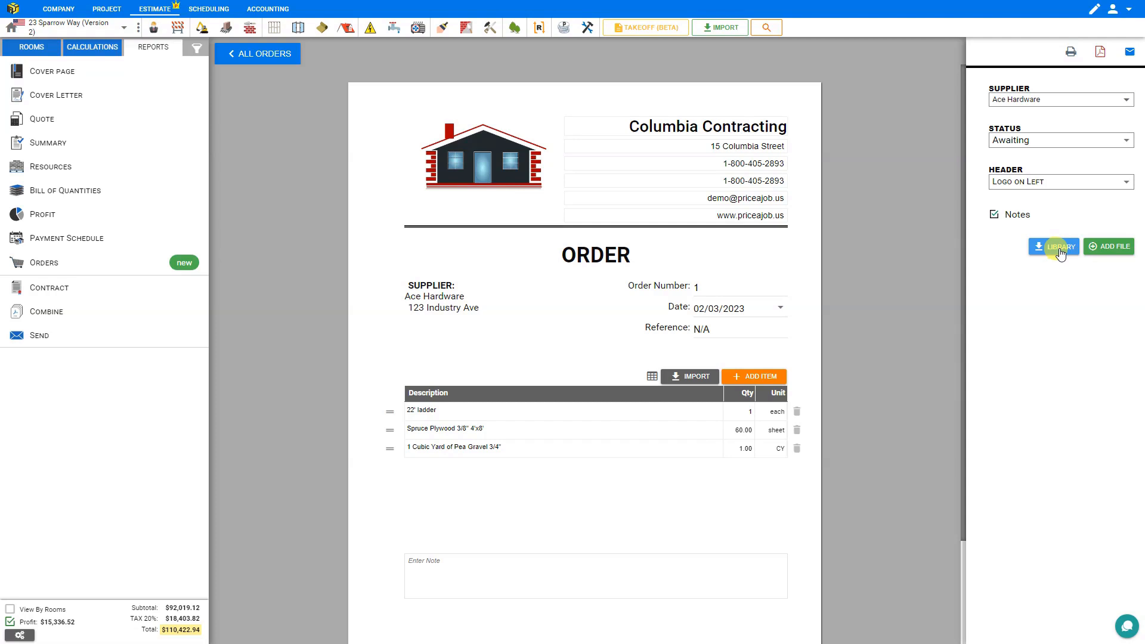
left_click(1117, 249)
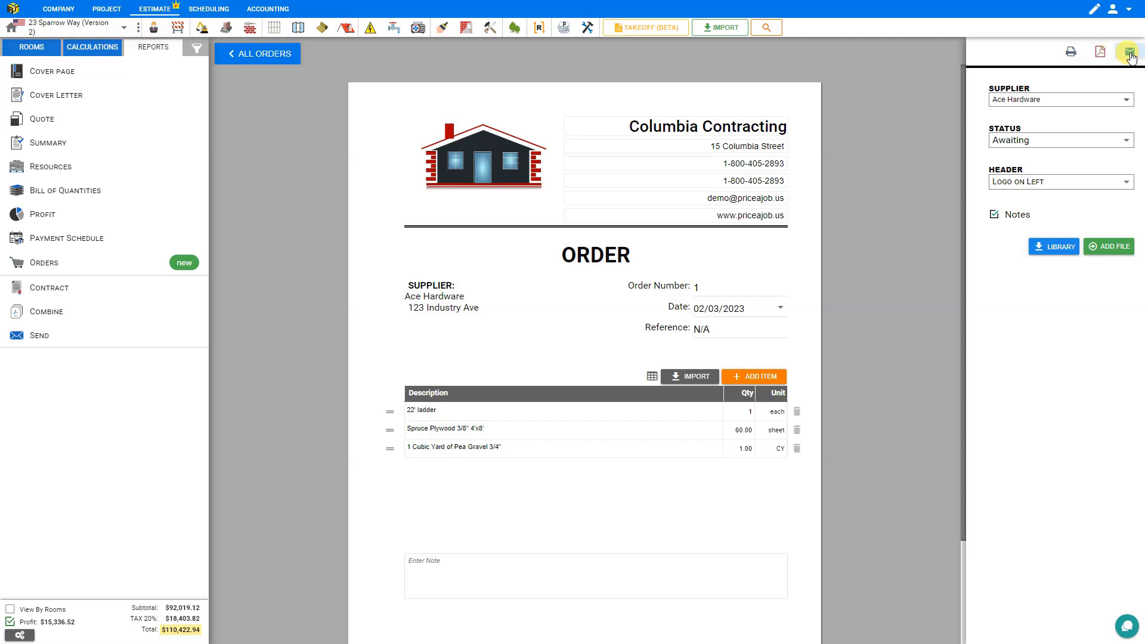
- From Ace Hardware's orders list, look through the order's options: its details, attached files, editing, and deletion without deleting it
left_click(248, 58)
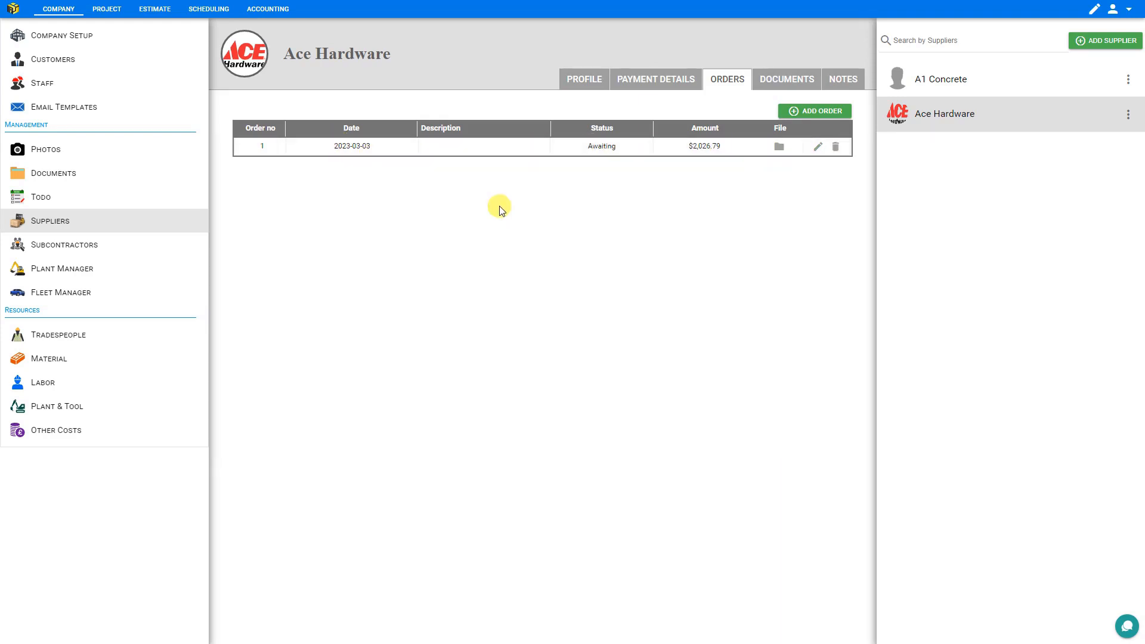
left_click(401, 148)
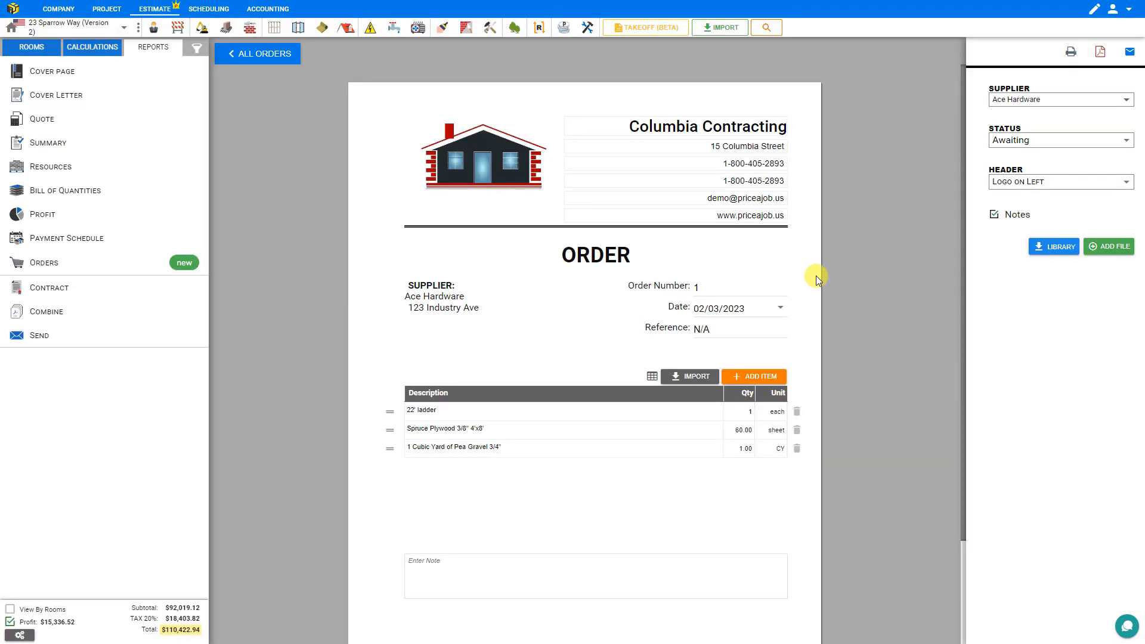
left_click(254, 53)
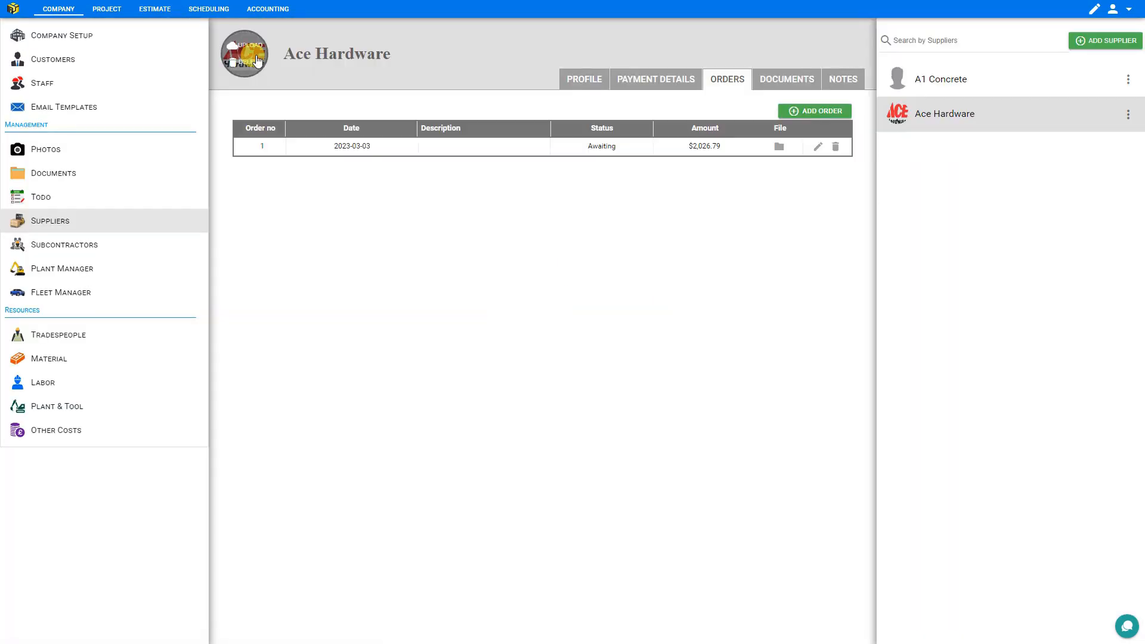
left_click(779, 147)
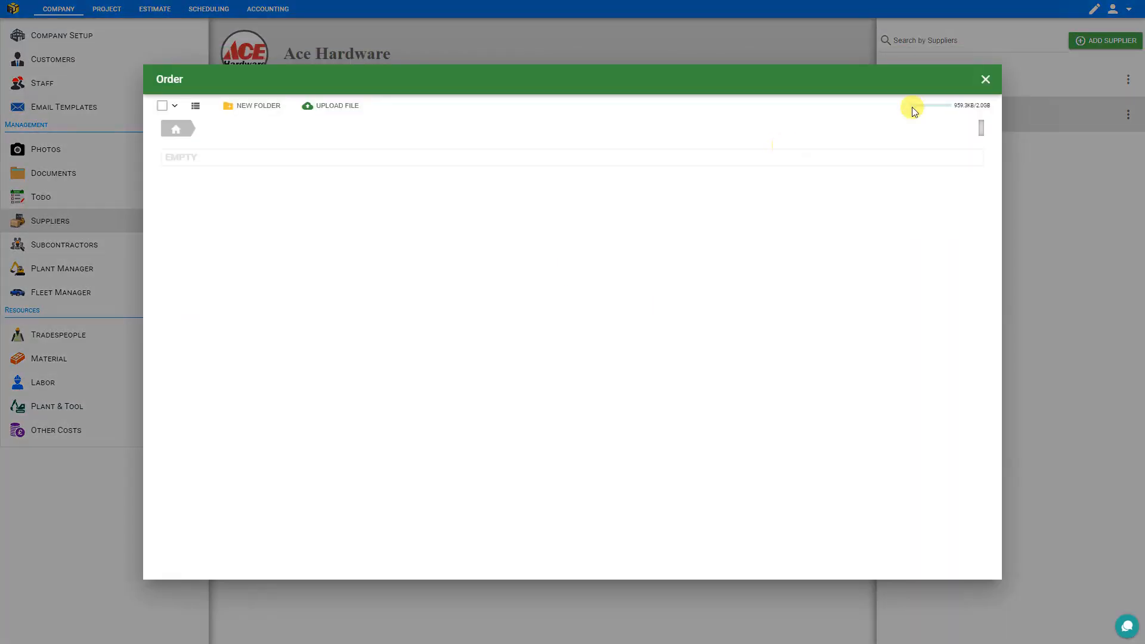
left_click(987, 78)
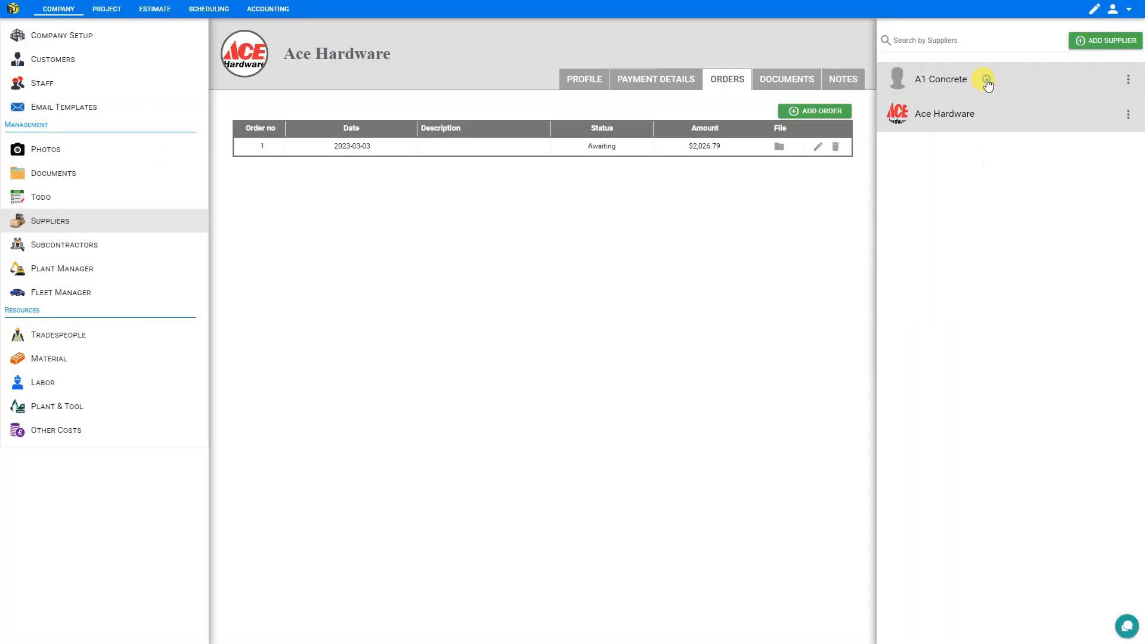
left_click(817, 147)
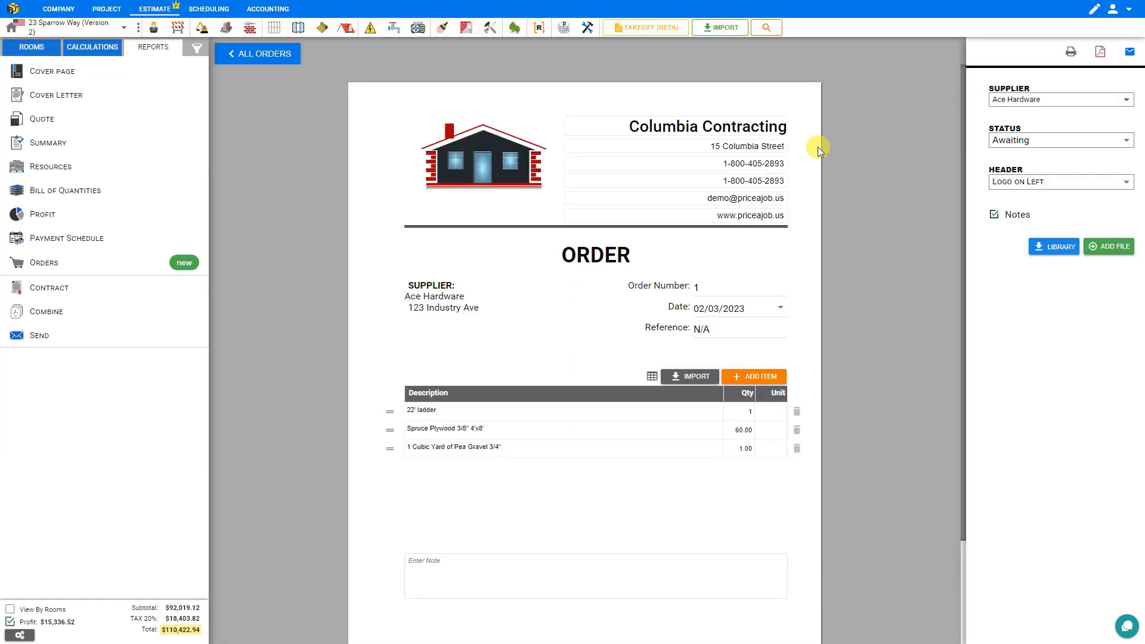
left_click(270, 51)
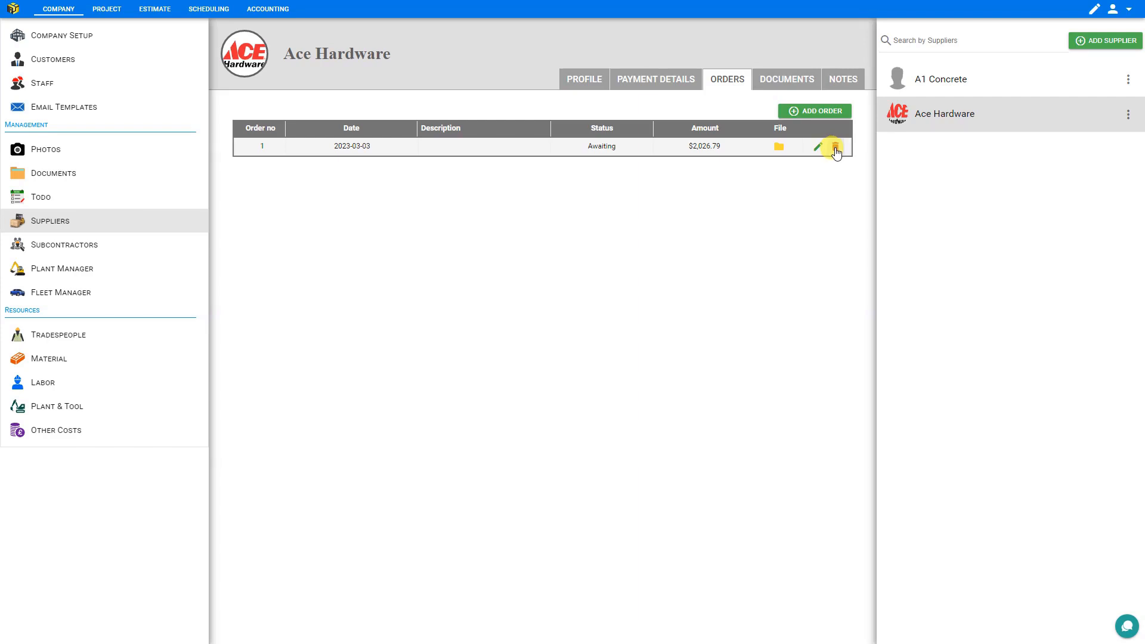
left_click(835, 148)
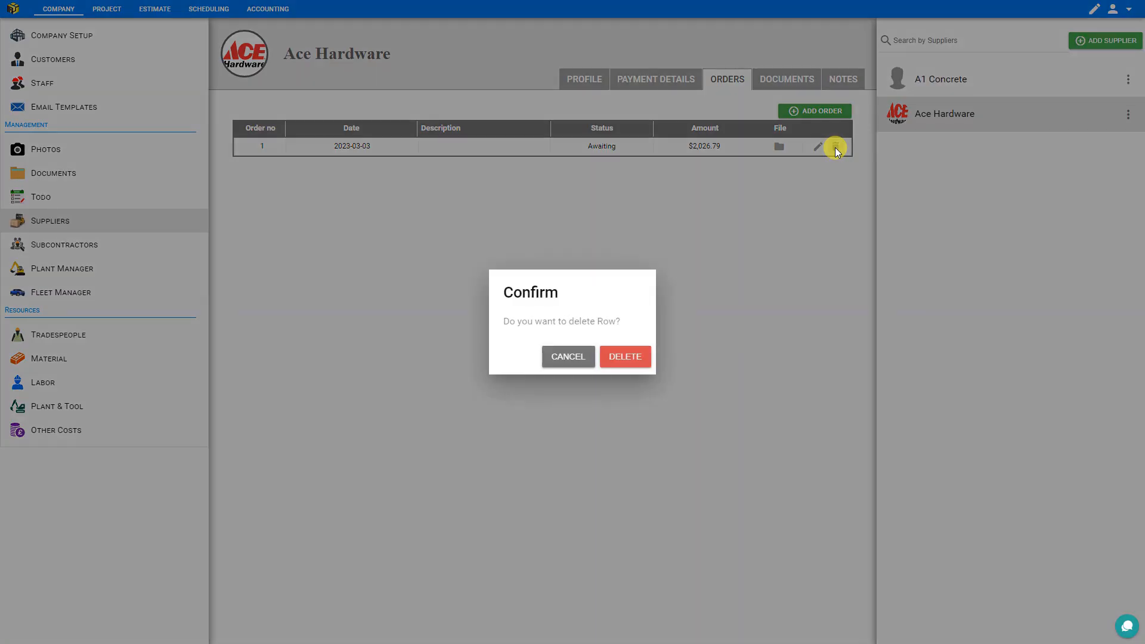
left_click(566, 358)
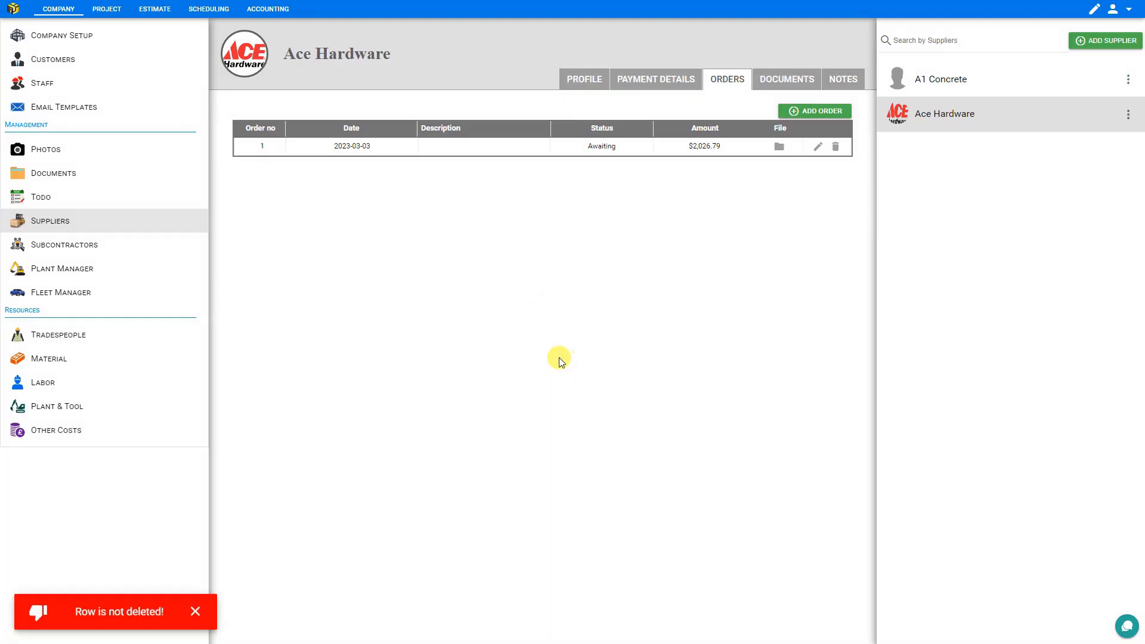
- Create a folder named "invoices" in Ace Hardware's documents
left_click(776, 85)
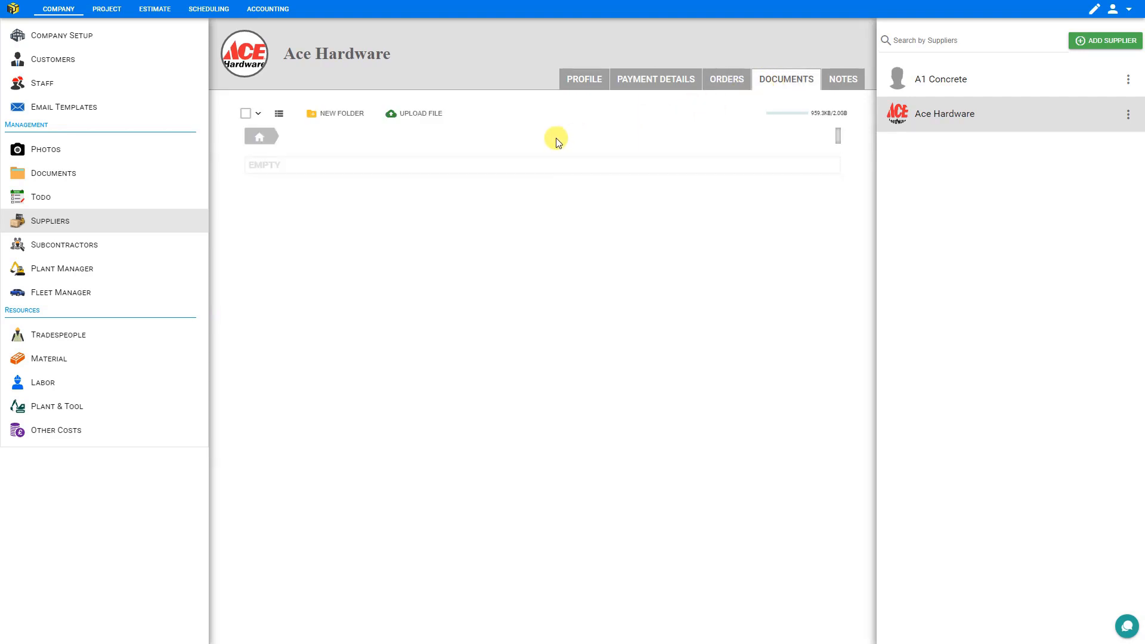
left_click(342, 118)
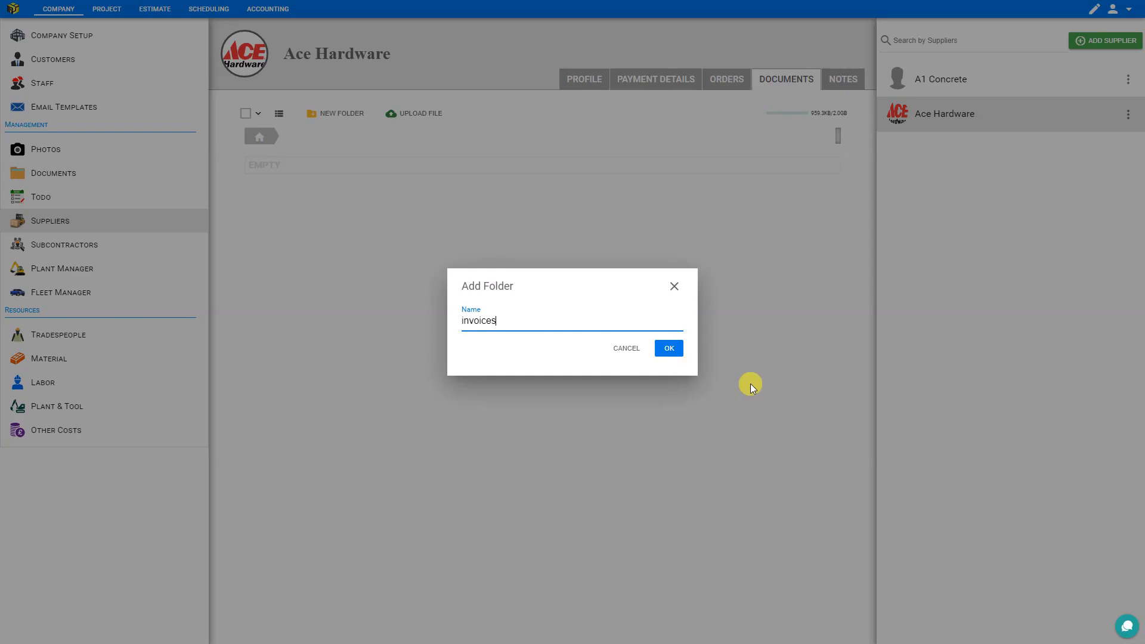
left_click(666, 350)
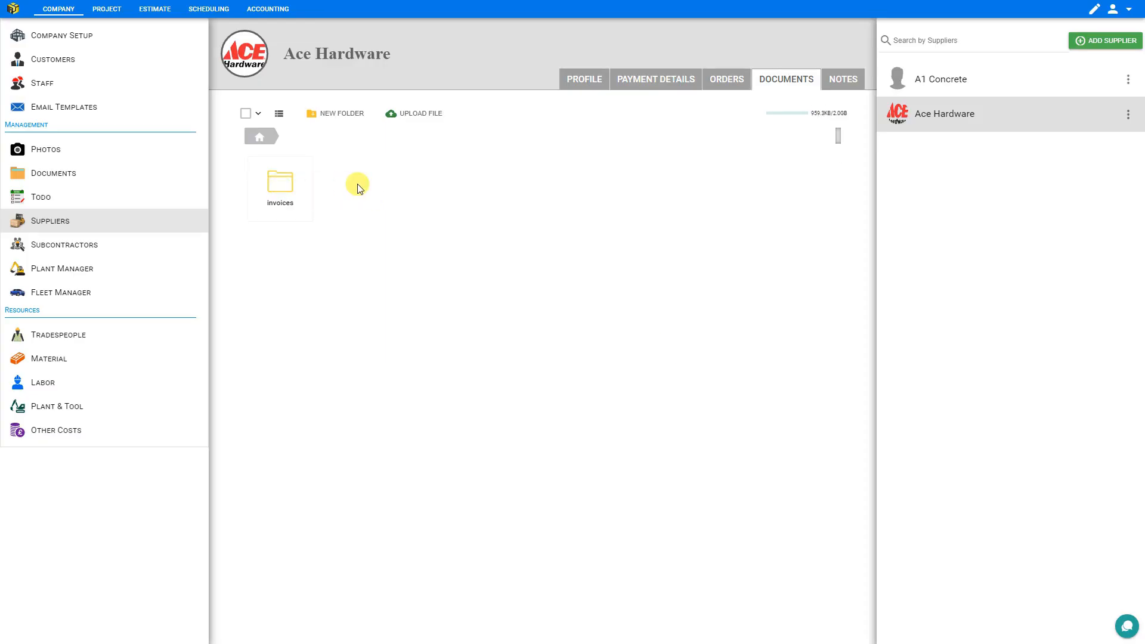
- Upload the invoice PDF to Ace Hardware's documents under the name "Invoice 1830" and move it into the invoices folder
left_click(435, 118)
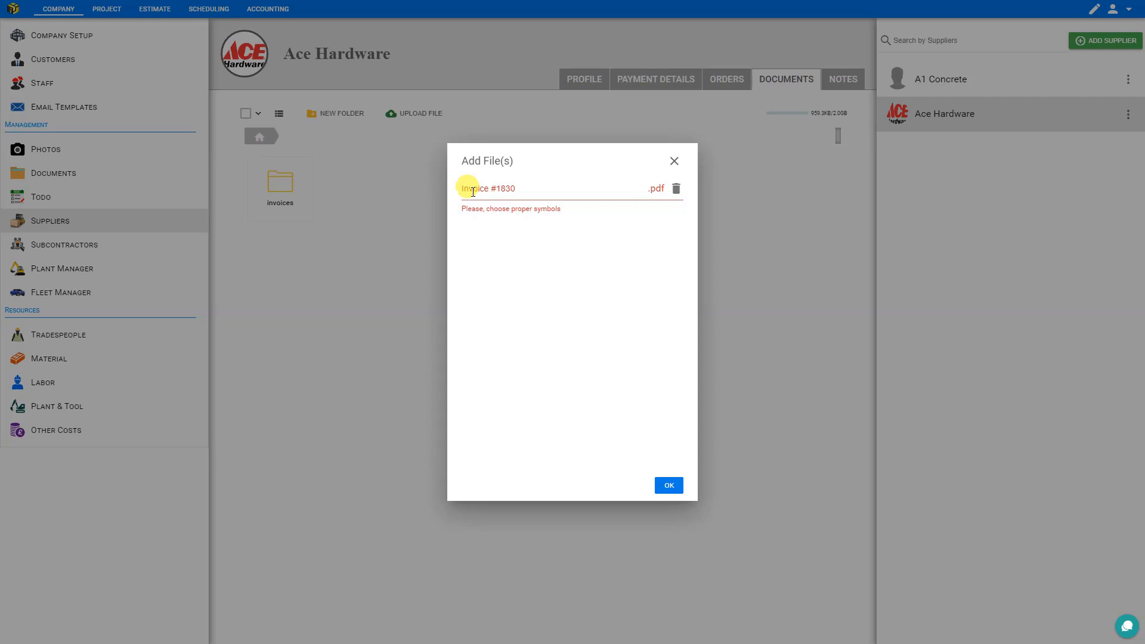
triple_click(497, 188)
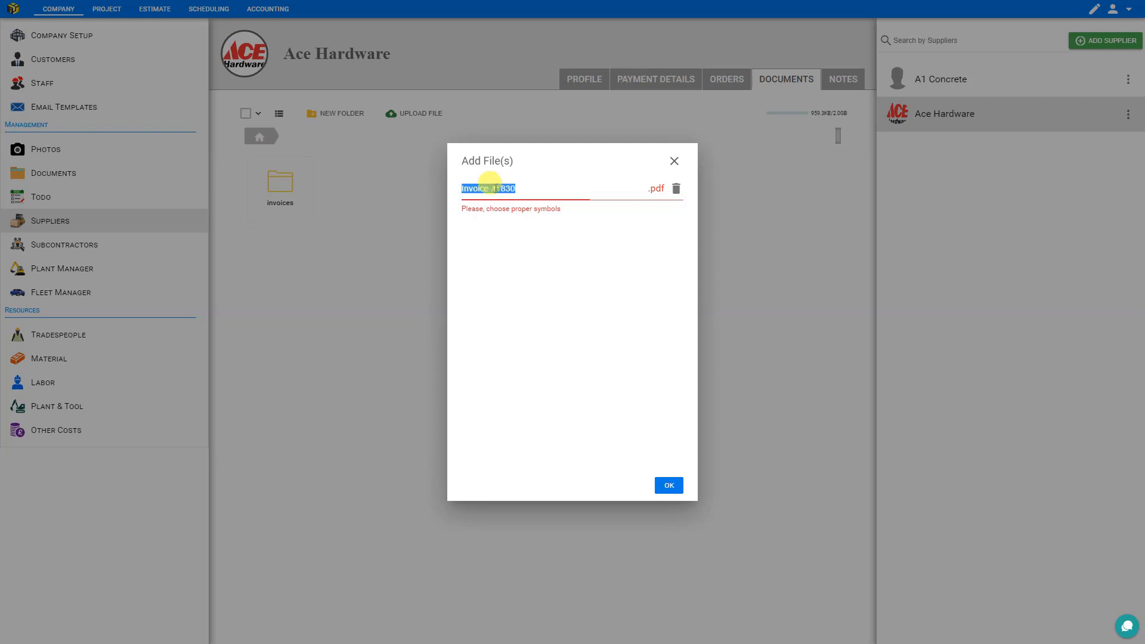
left_click(495, 188)
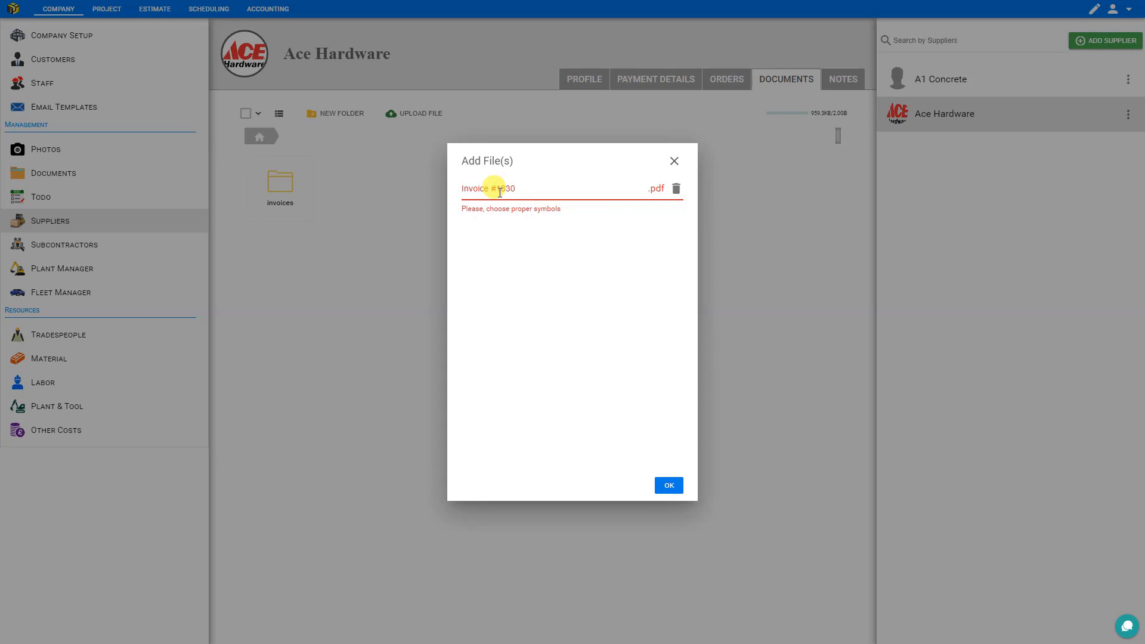
key("BackSpace")
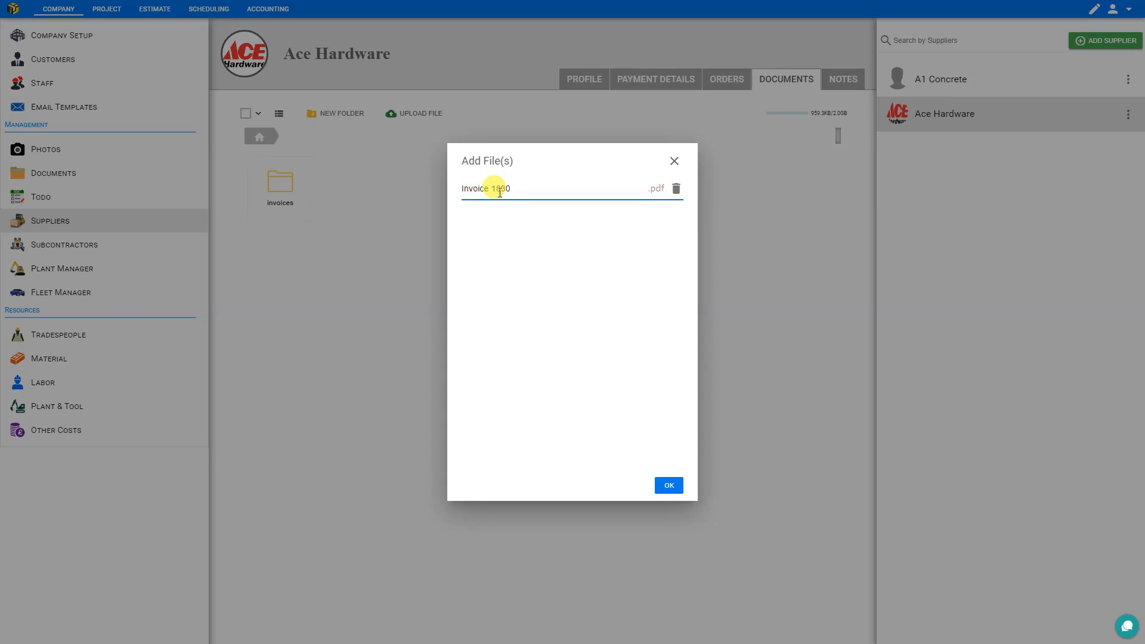
type("_-|#")
key("BackSpace")
key("BackSpace")
key("BackSpace")
left_click(670, 486)
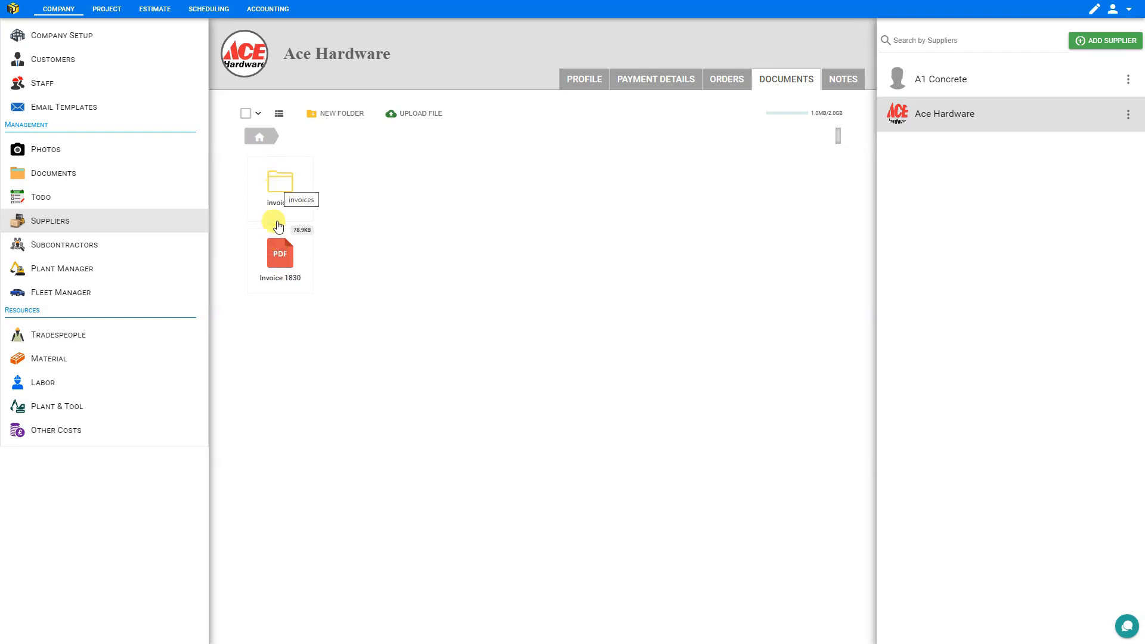
left_click_drag(278, 257, 281, 184)
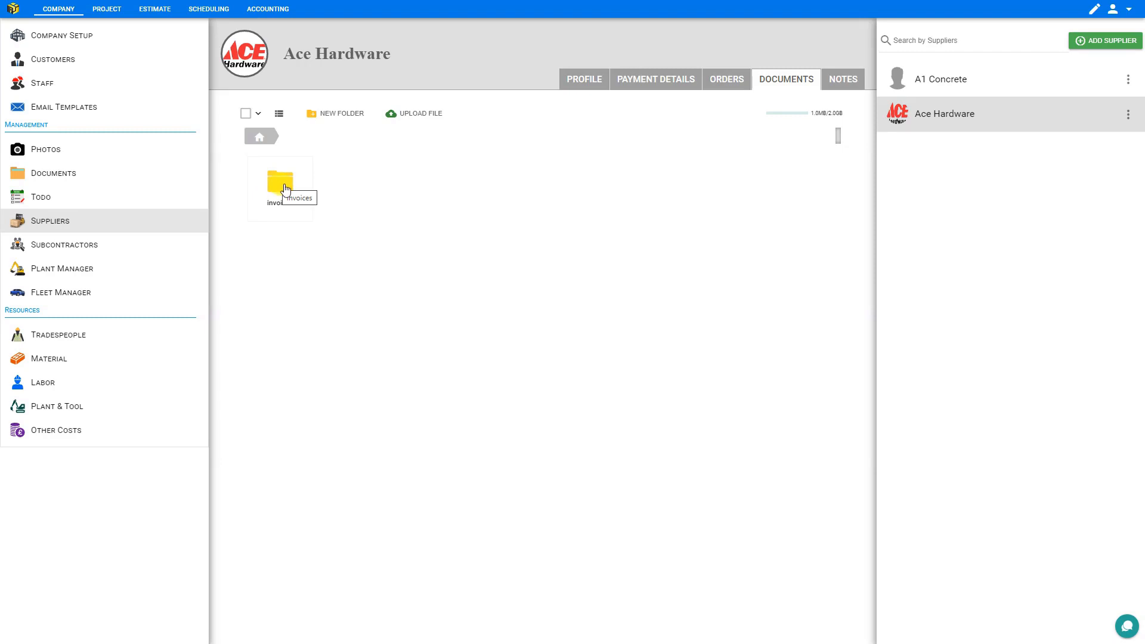
- Create a folder named "returns" in Ace Hardware's documents and upload a PDF beside it as "Invoice 183q"
left_click(335, 114)
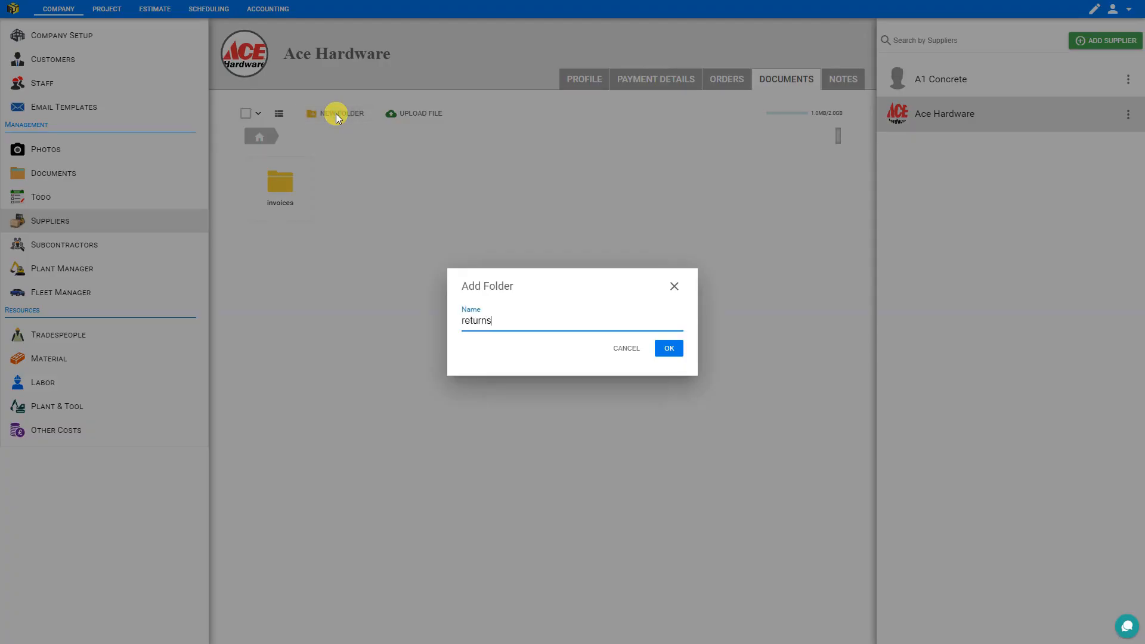
key("Return")
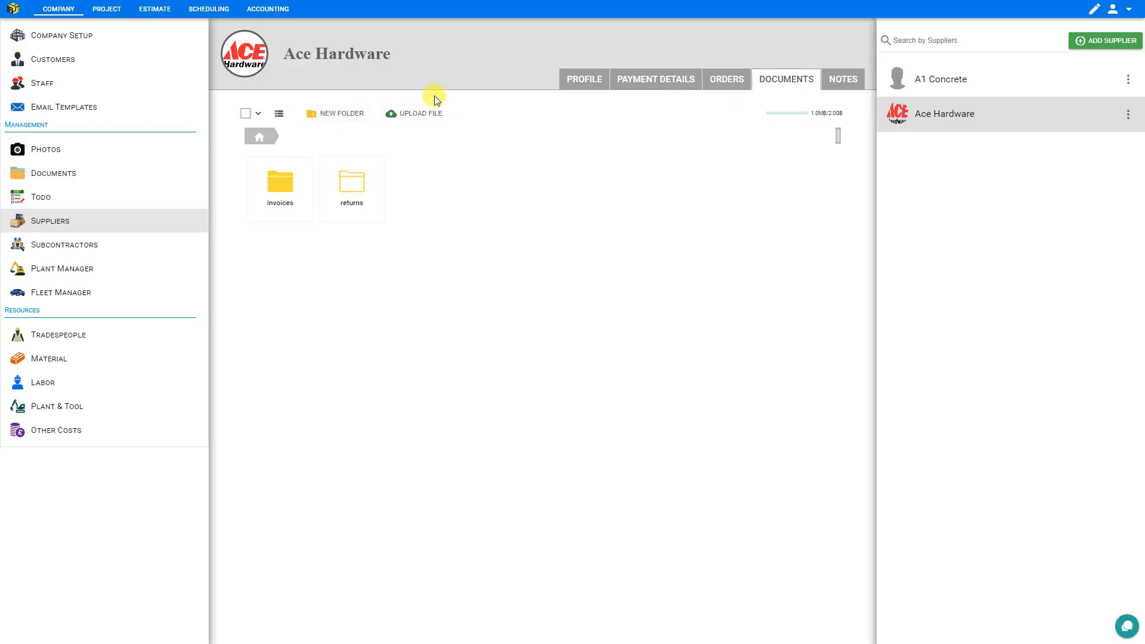
left_click(425, 117)
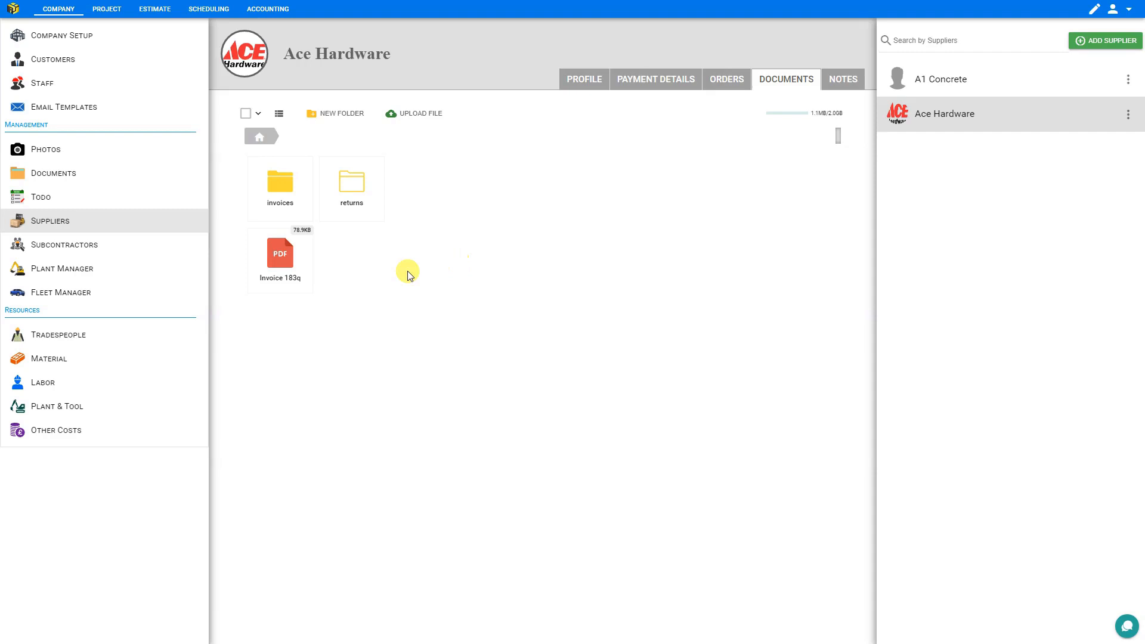
- Try the bulk selection options on Ace Hardware's documents: everything, none, only folders, and only files
left_click(246, 116)
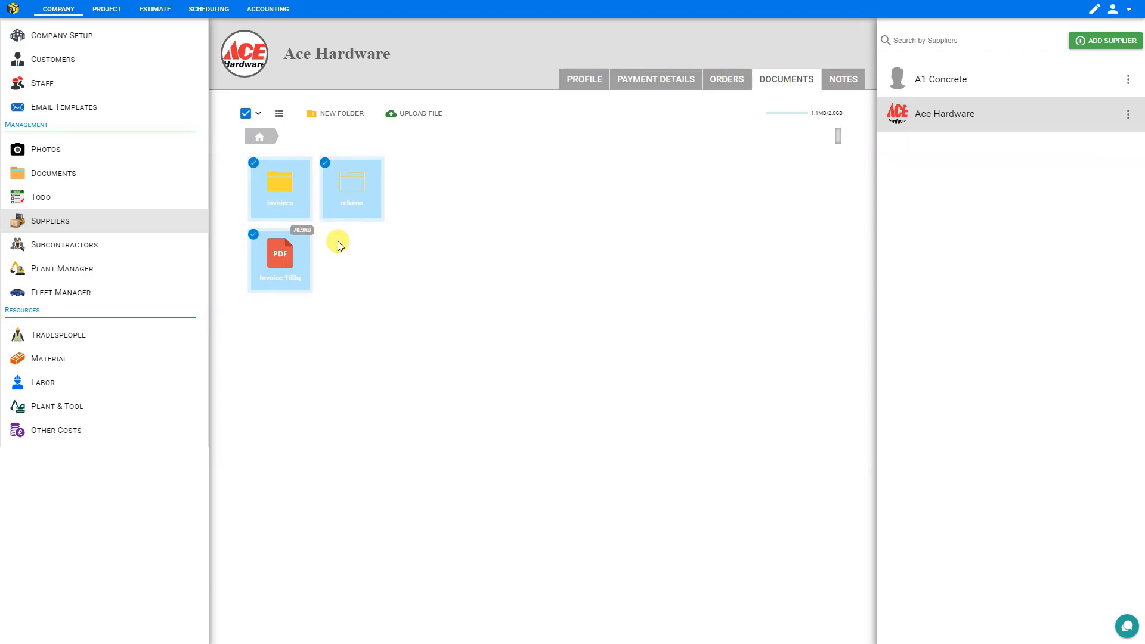
left_click(258, 115)
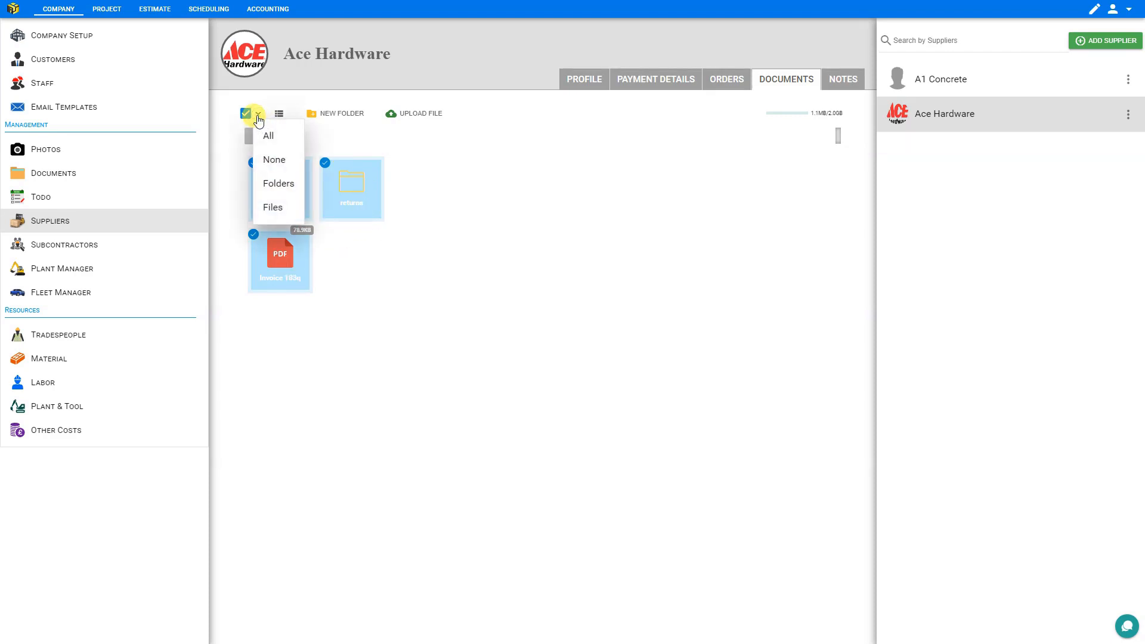
left_click(270, 164)
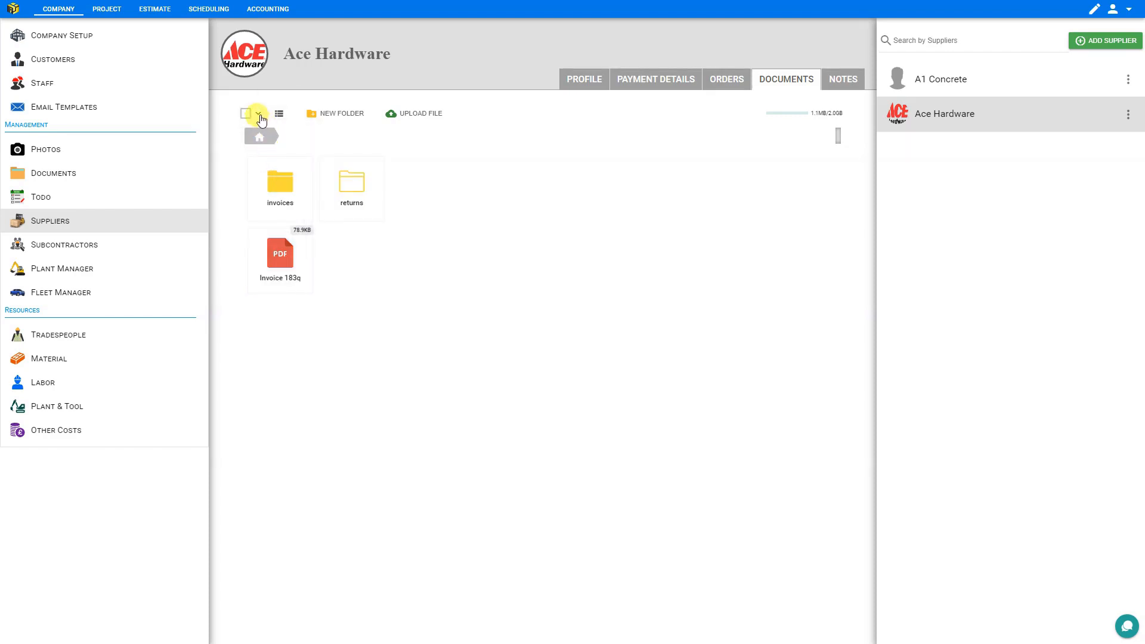
left_click(260, 116)
left_click(269, 182)
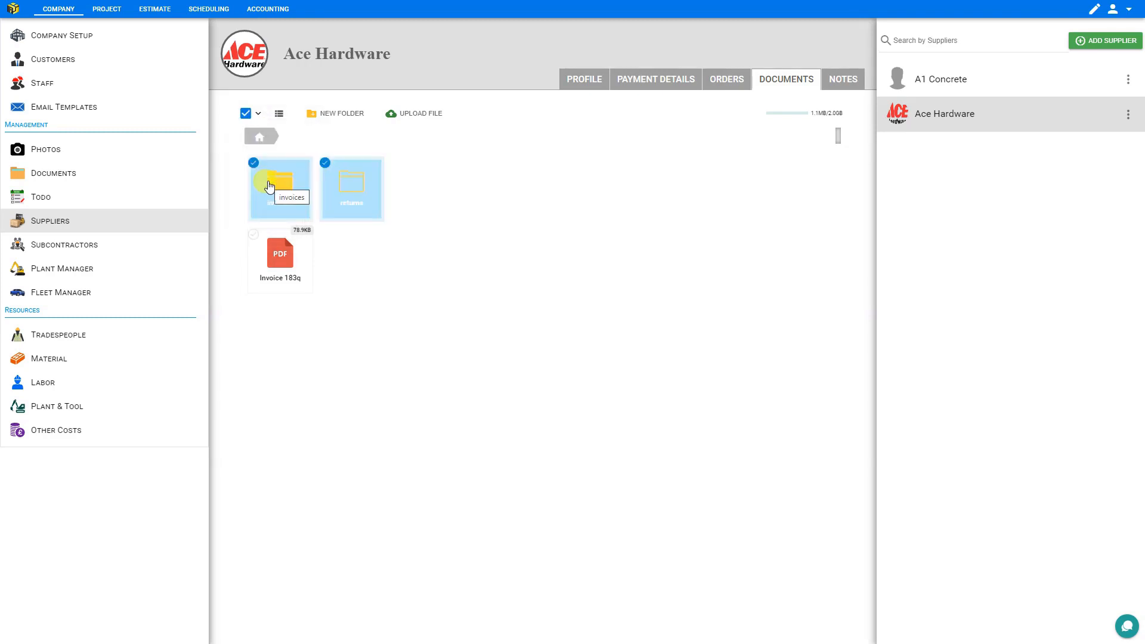
left_click(258, 114)
left_click(277, 209)
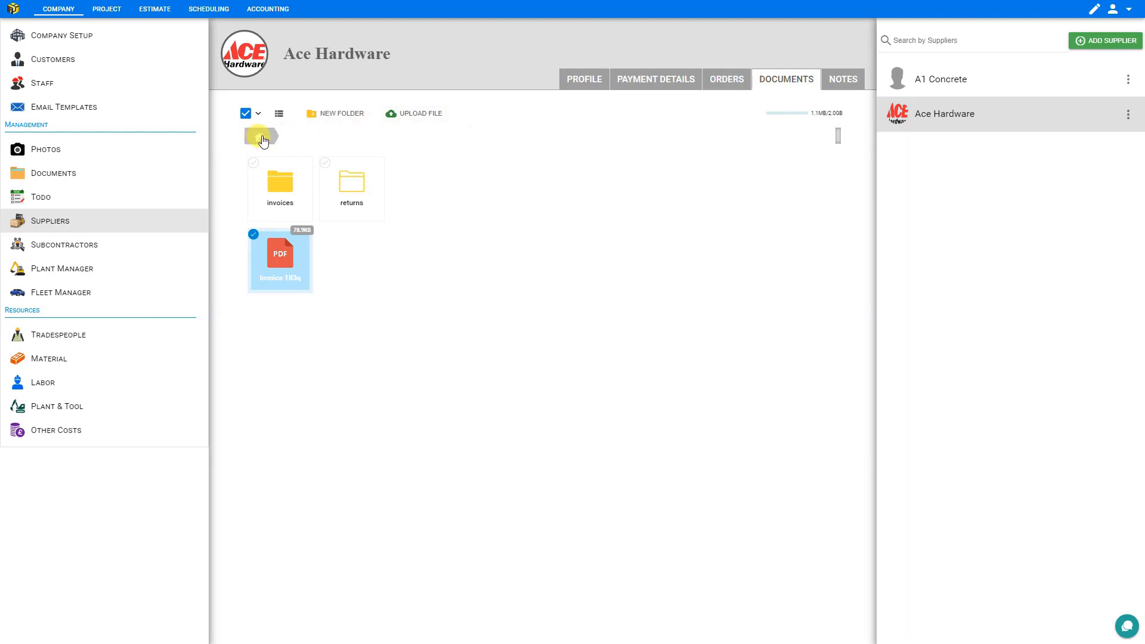
- Create a subfolder named "Paid Invoices" inside the invoices folder, open it, and return to the invoices folder
double_click(279, 184)
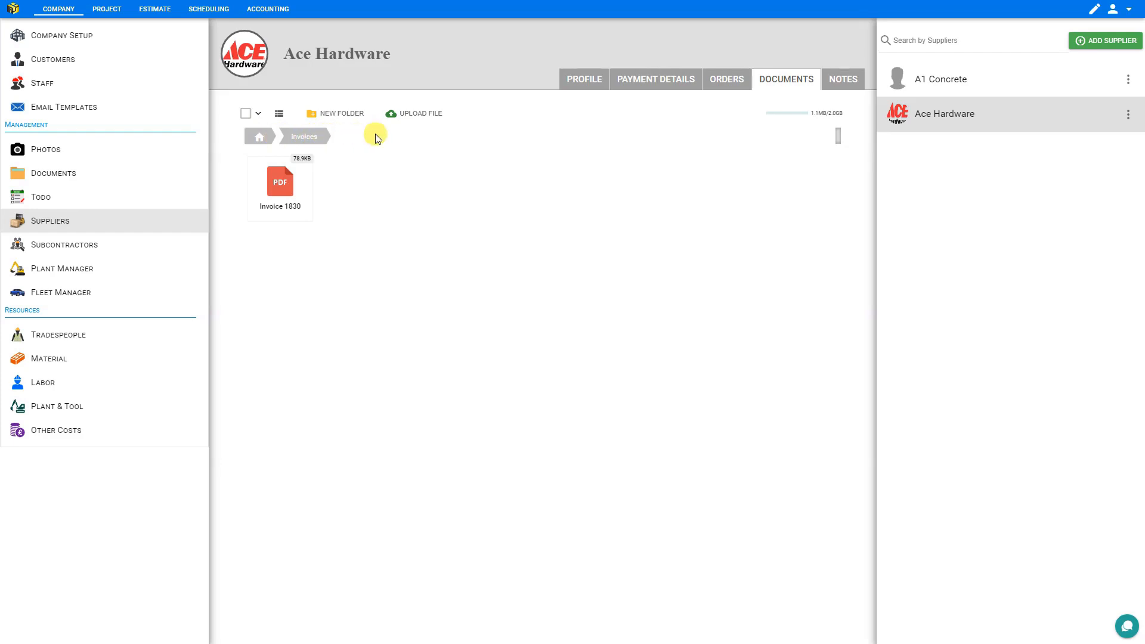
left_click(348, 114)
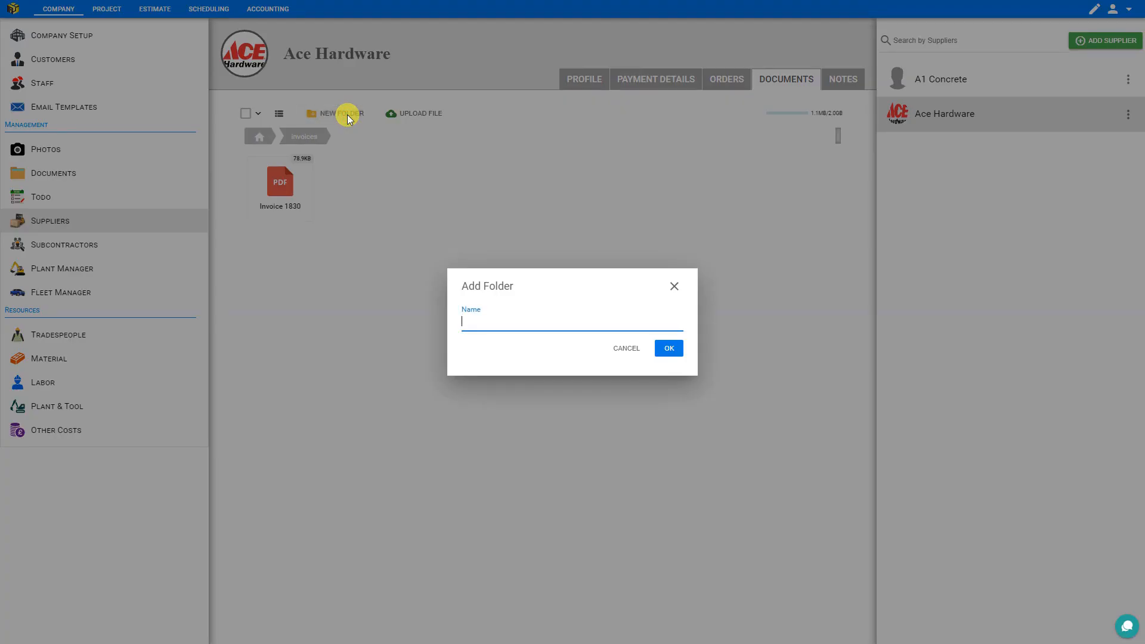
key("ctrl+a")
type("Pa")
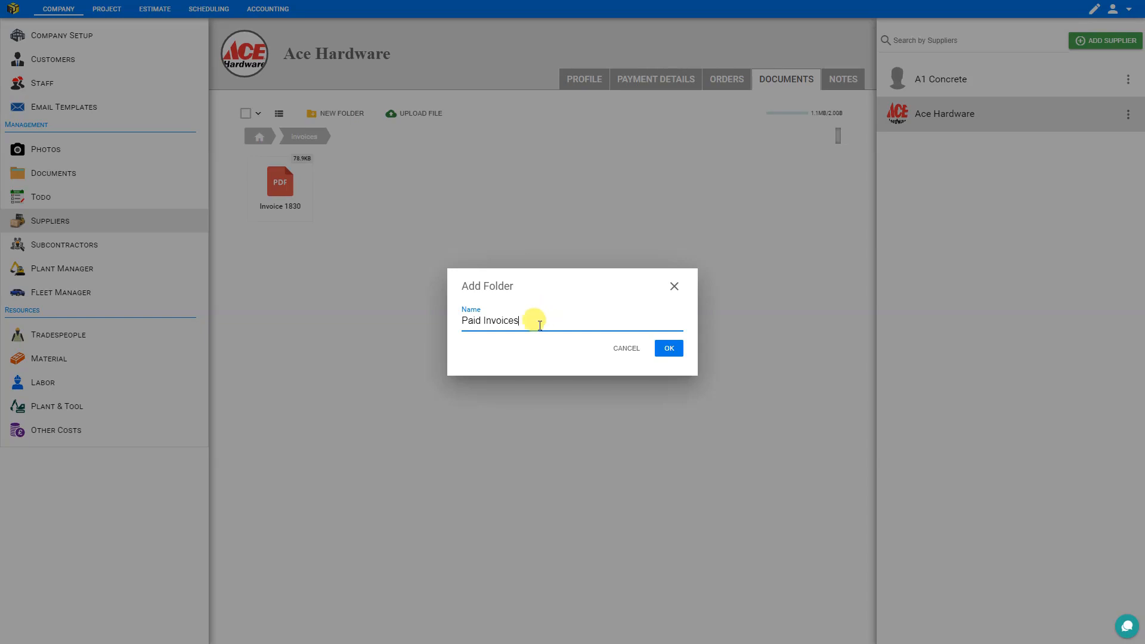
left_click(669, 349)
double_click(281, 182)
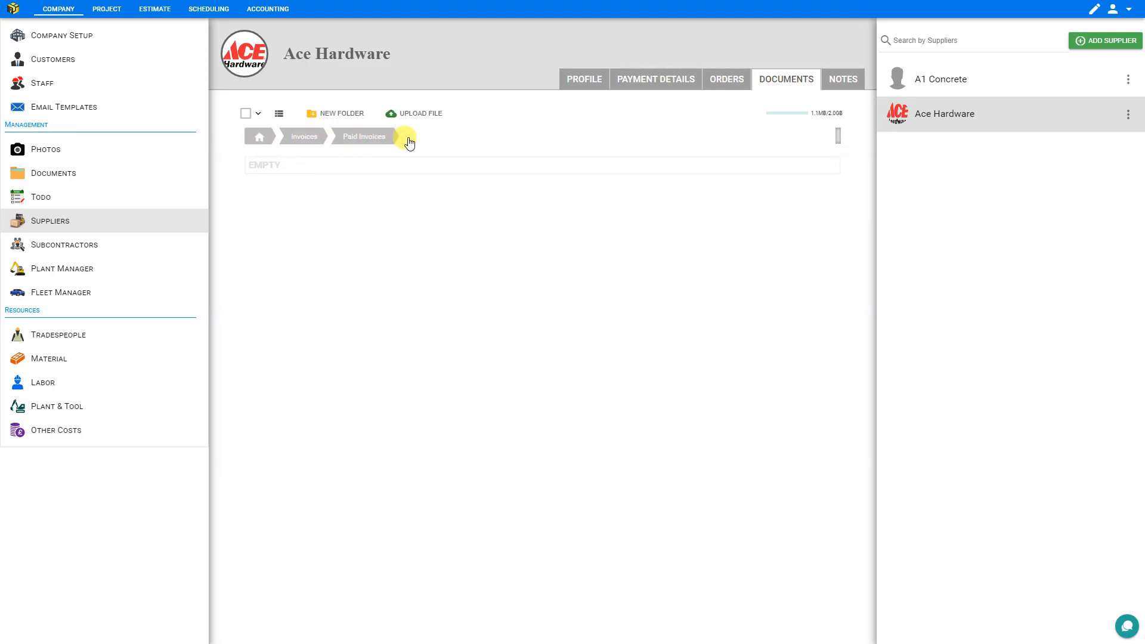
left_click(298, 138)
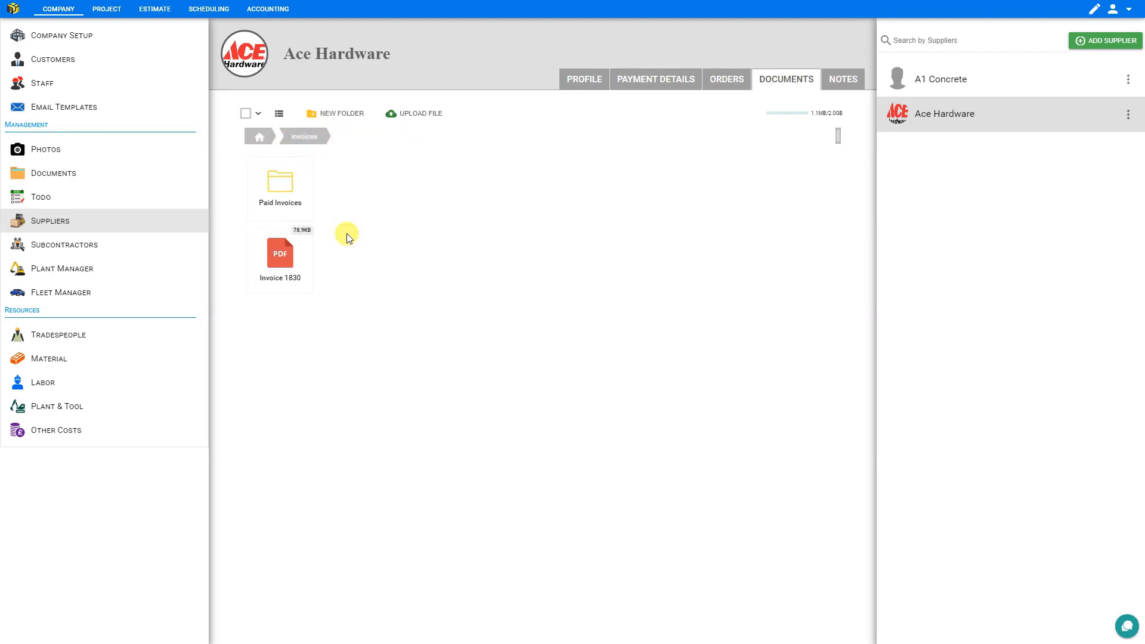
- Generate a share link for the Invoice 1830 PDF in the invoices folder and copy it
right_click(282, 258)
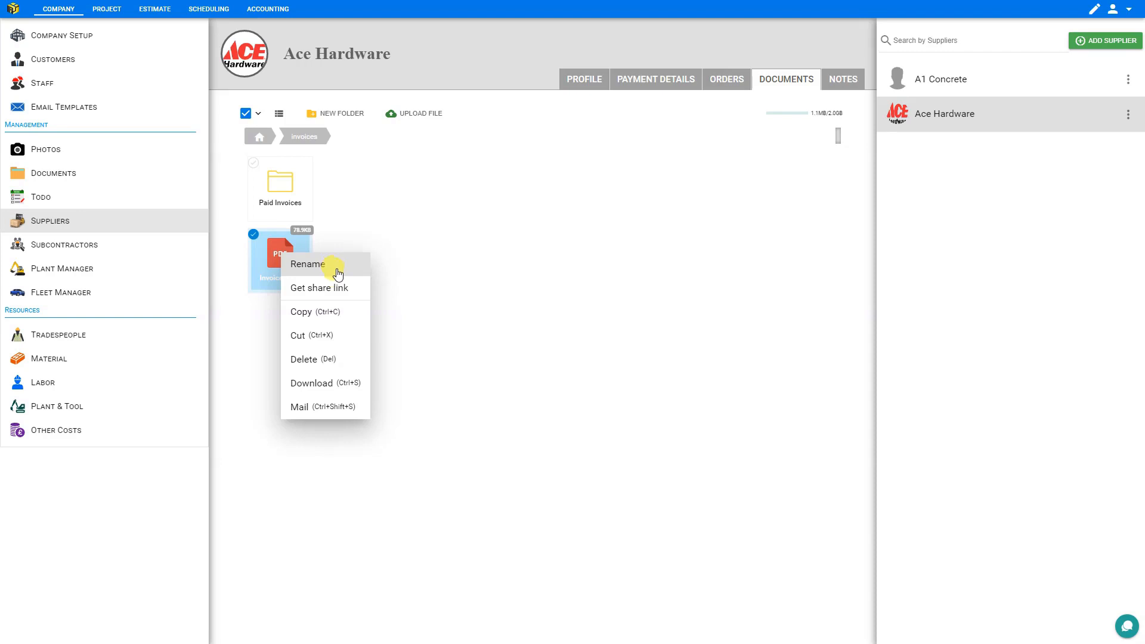
left_click(329, 293)
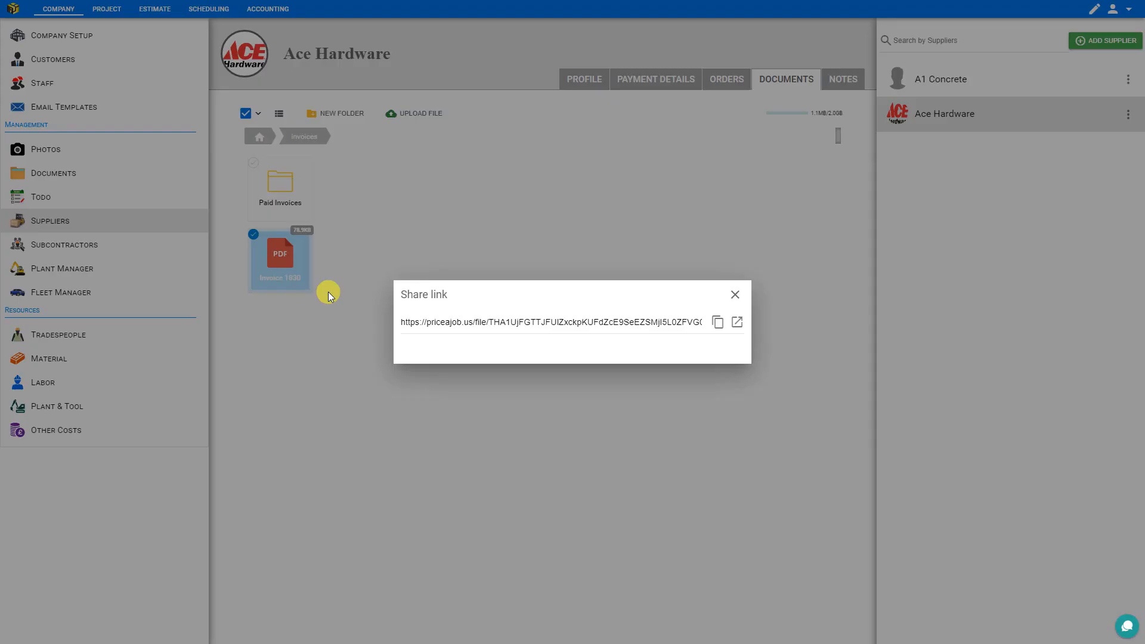
left_click(718, 322)
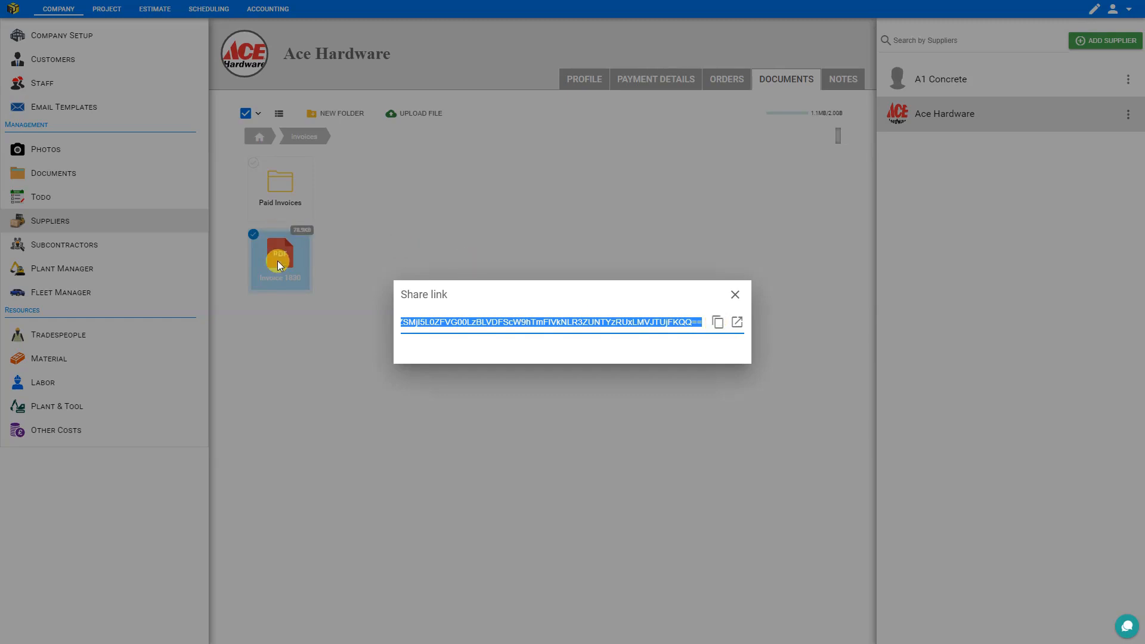
left_click(715, 325)
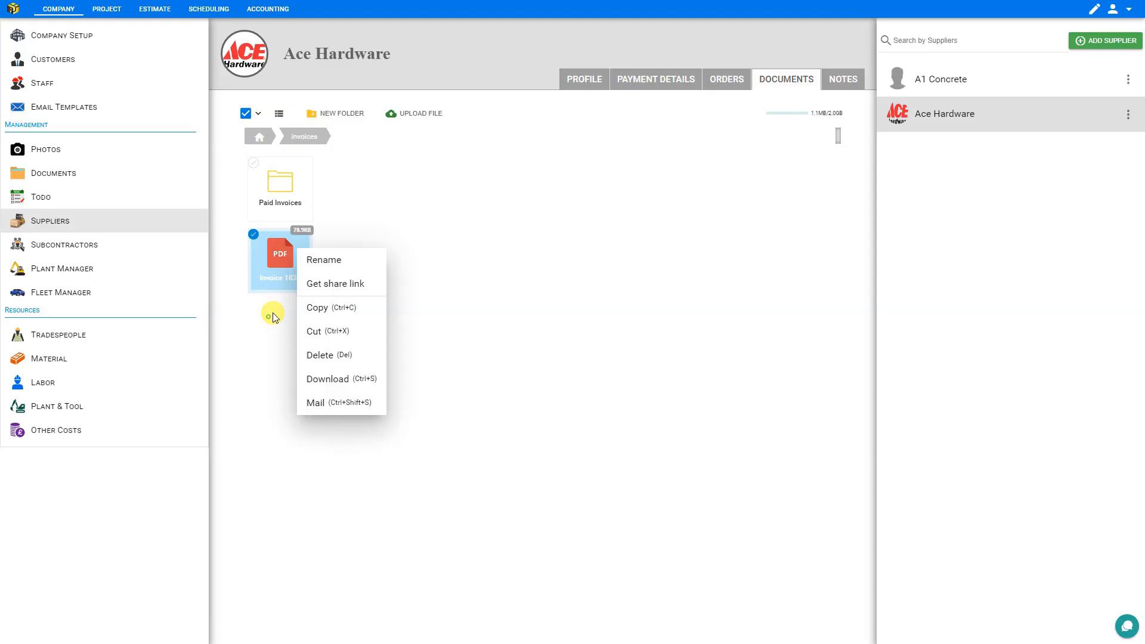
- Start an email from the PDF in the invoices folder, and return to Ace Hardware's documents without sending it
right_click(282, 261)
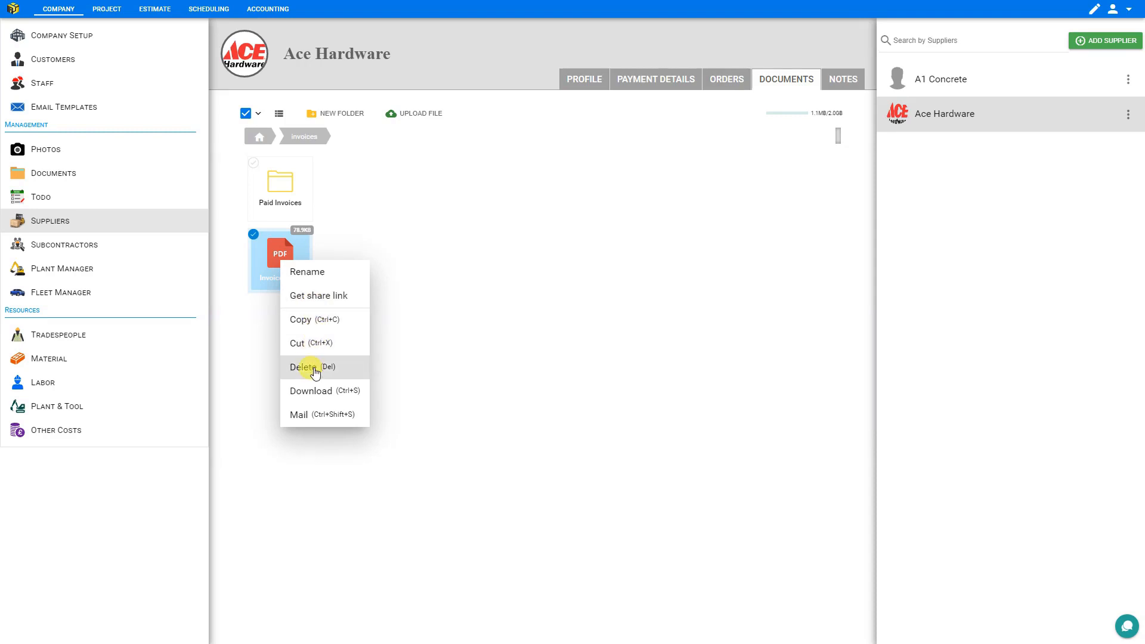
left_click(323, 421)
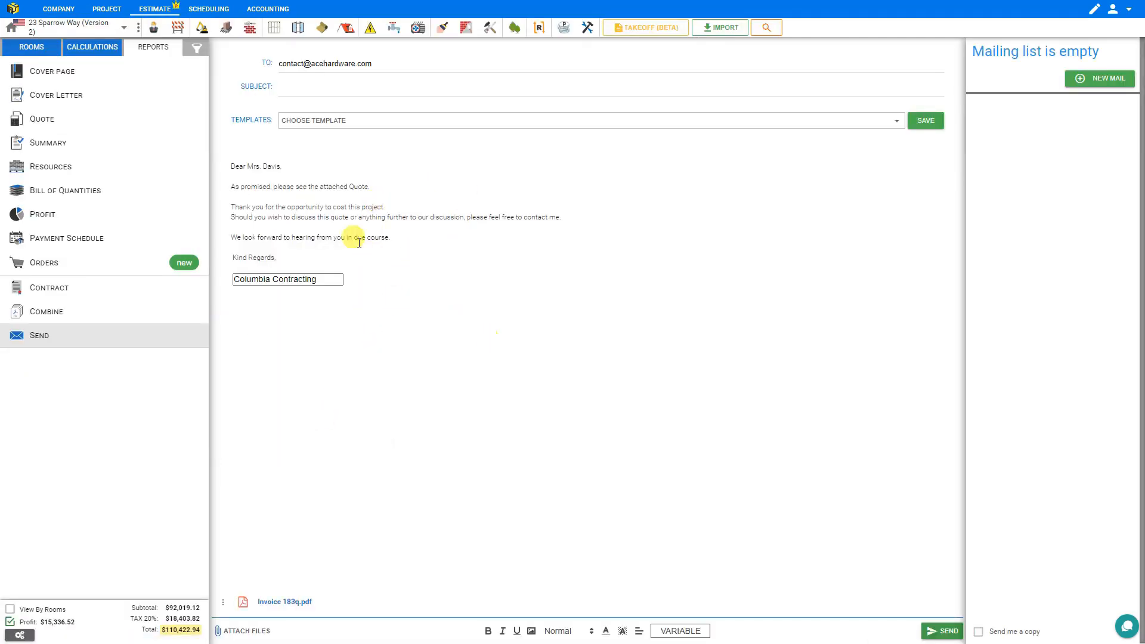
left_click(65, 10)
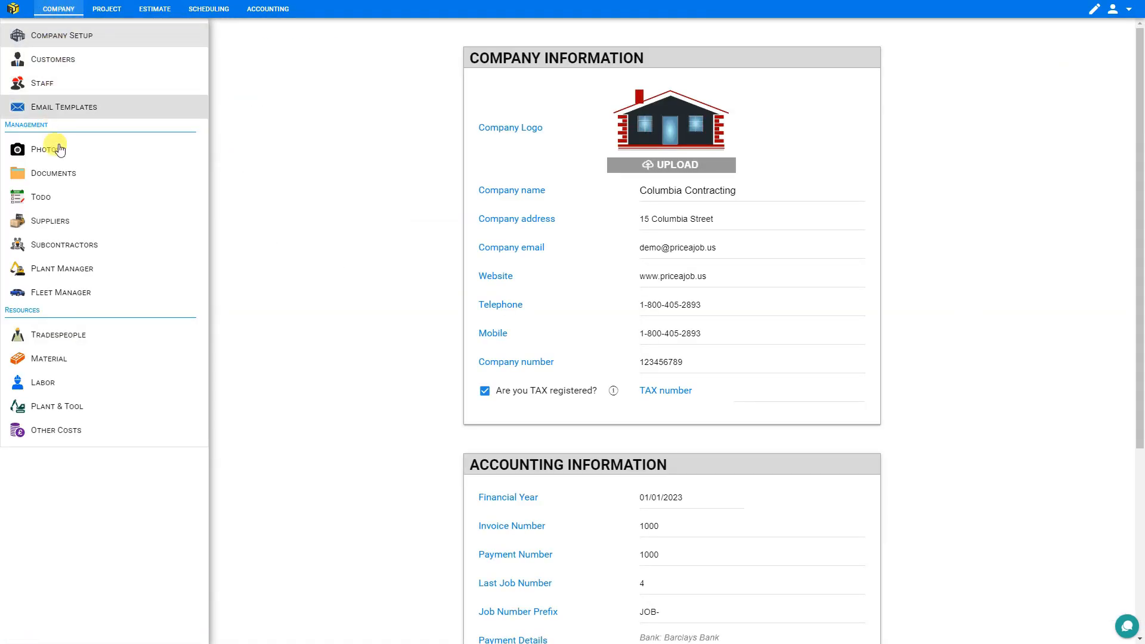
left_click(59, 223)
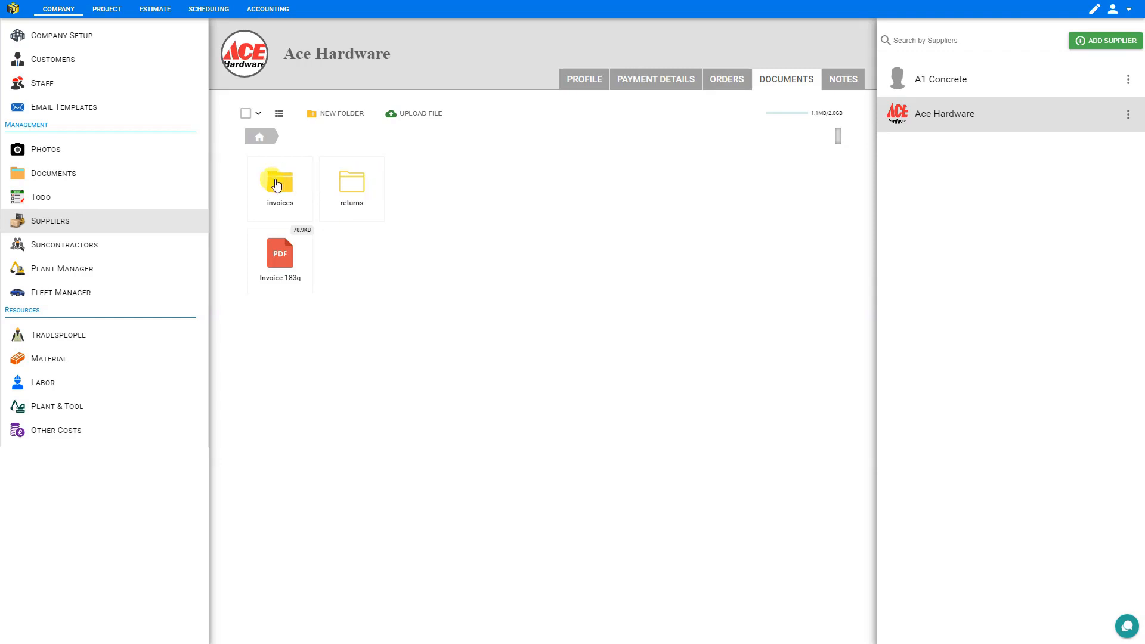
- View Ace Hardware's documents as a list and as icons, and show the actions available for the returns folder and Invoice 183q together
left_click(280, 114)
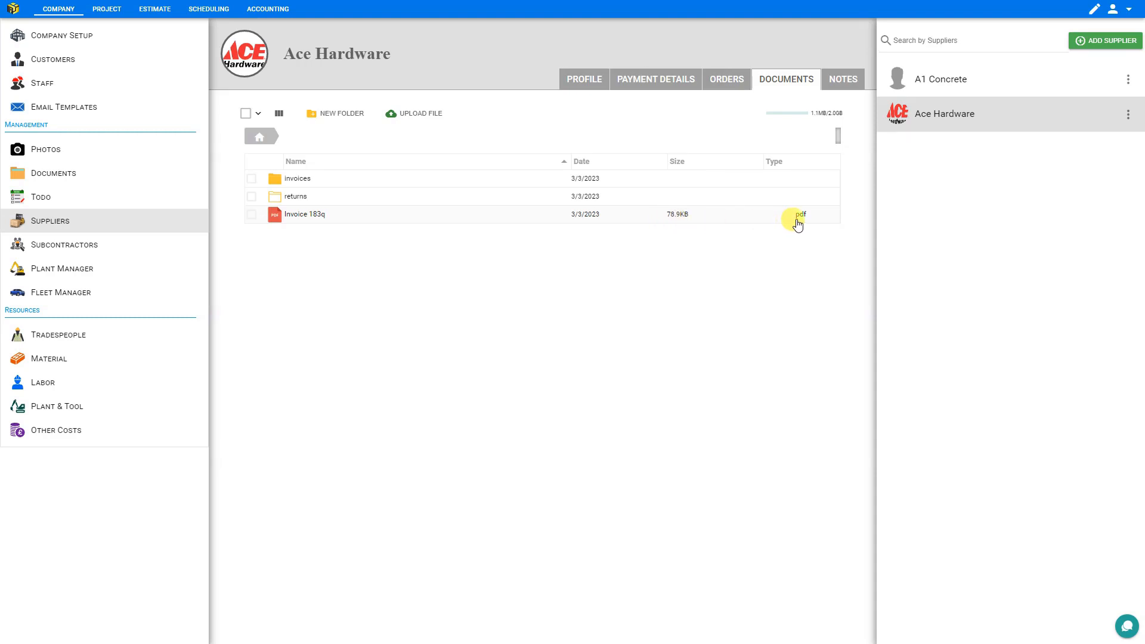
left_click(281, 114)
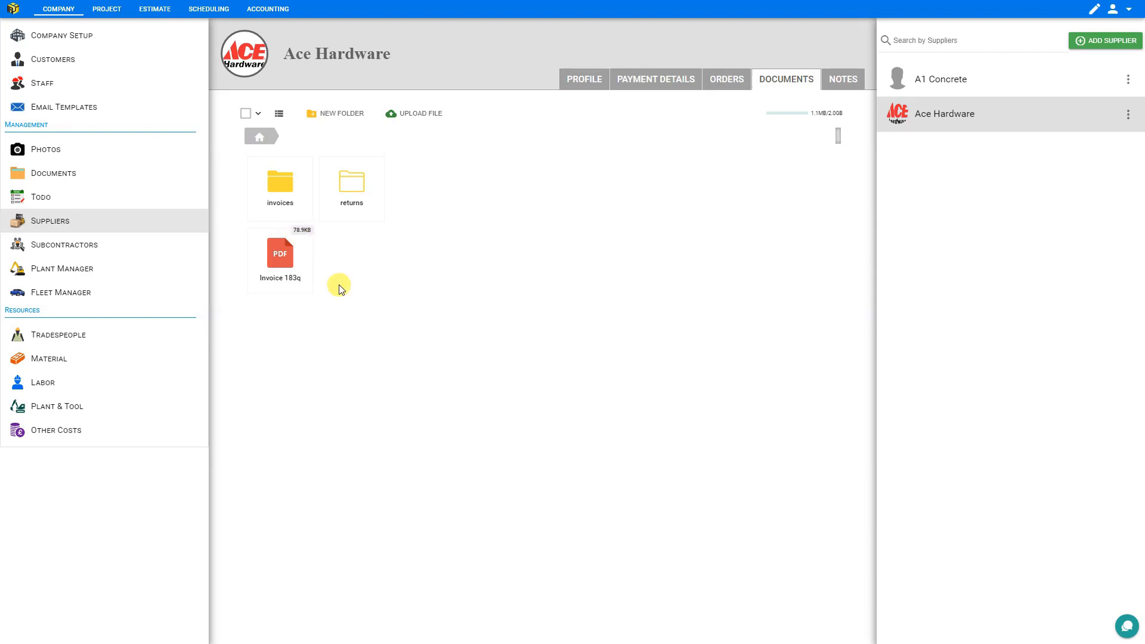
left_click(357, 192)
left_click(280, 251)
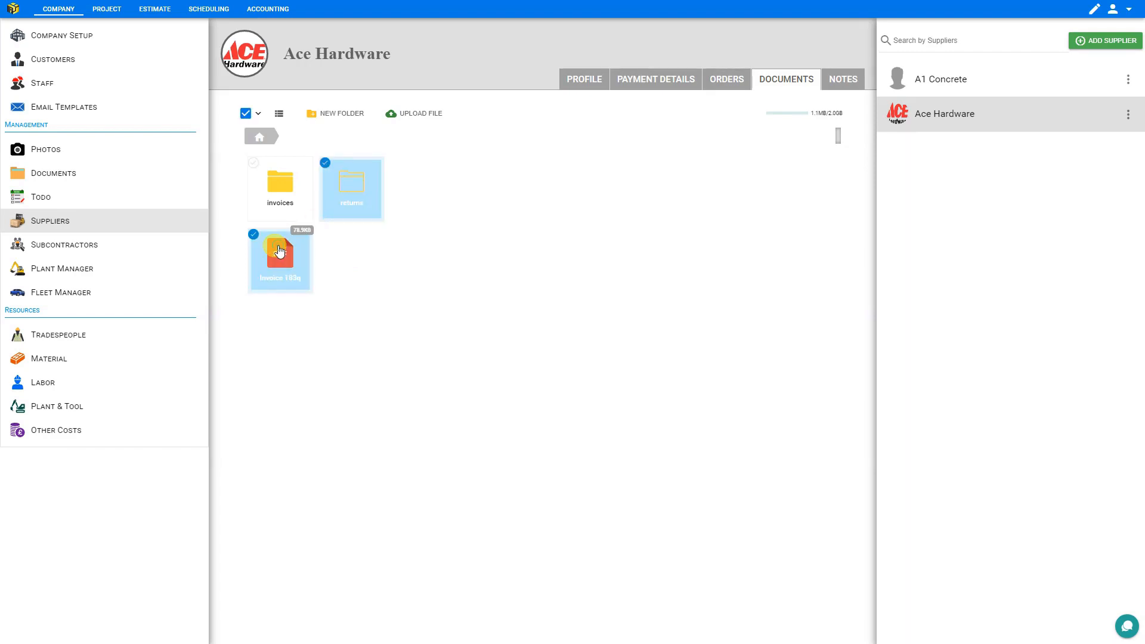
right_click(353, 179)
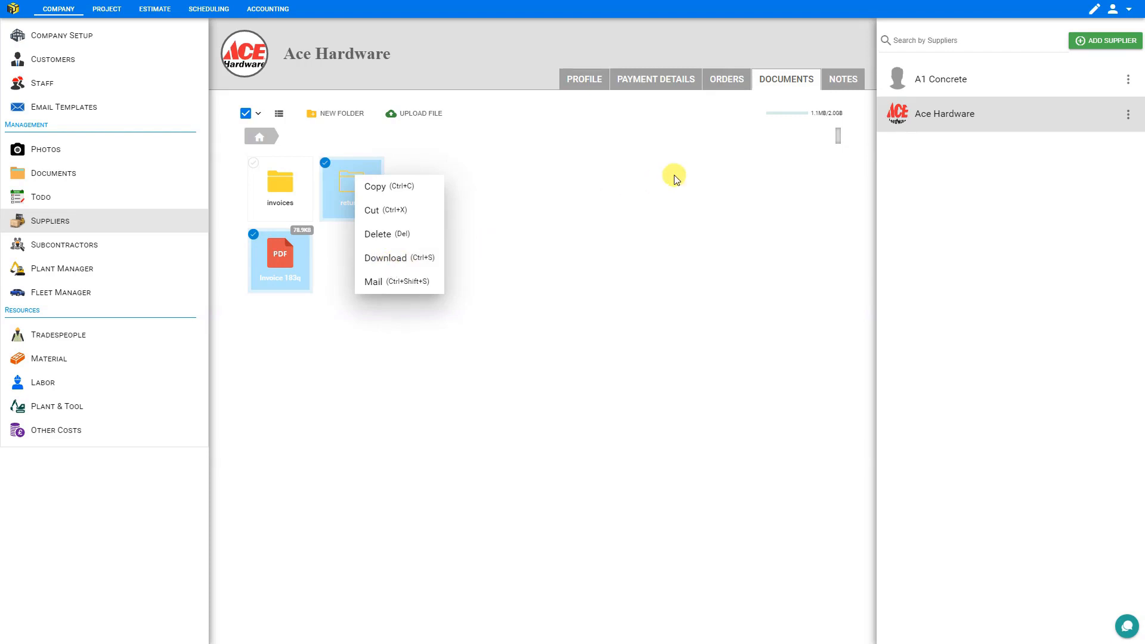
- Add a note to Ace Hardware reading "credit account increased to $20000", and check its date picker without changing the date
left_click(841, 80)
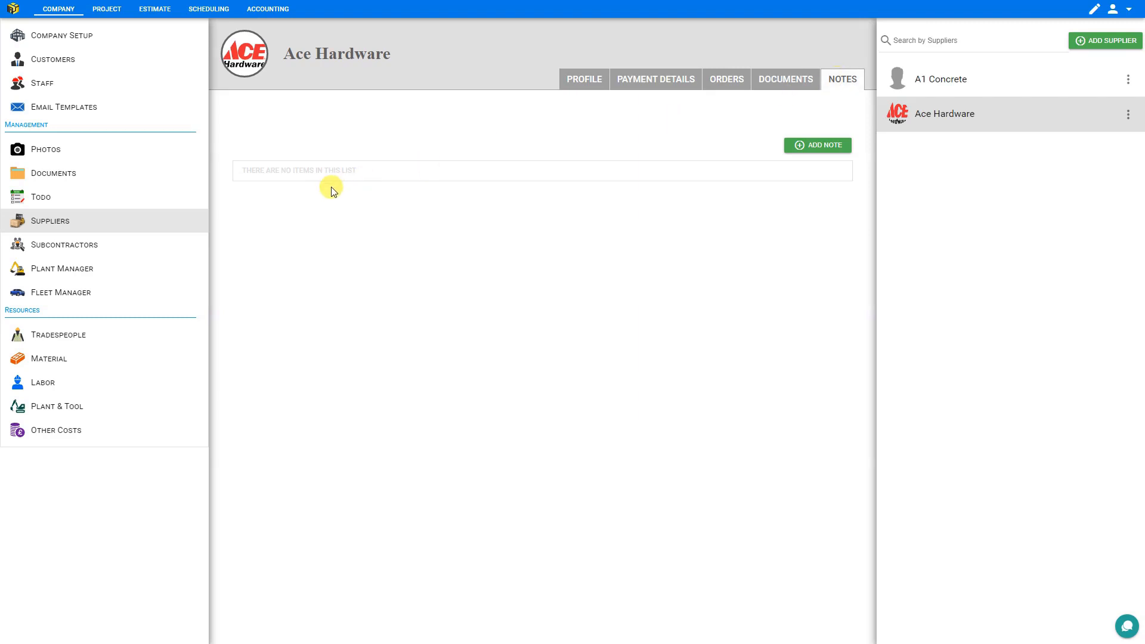
left_click(802, 148)
left_click(237, 181)
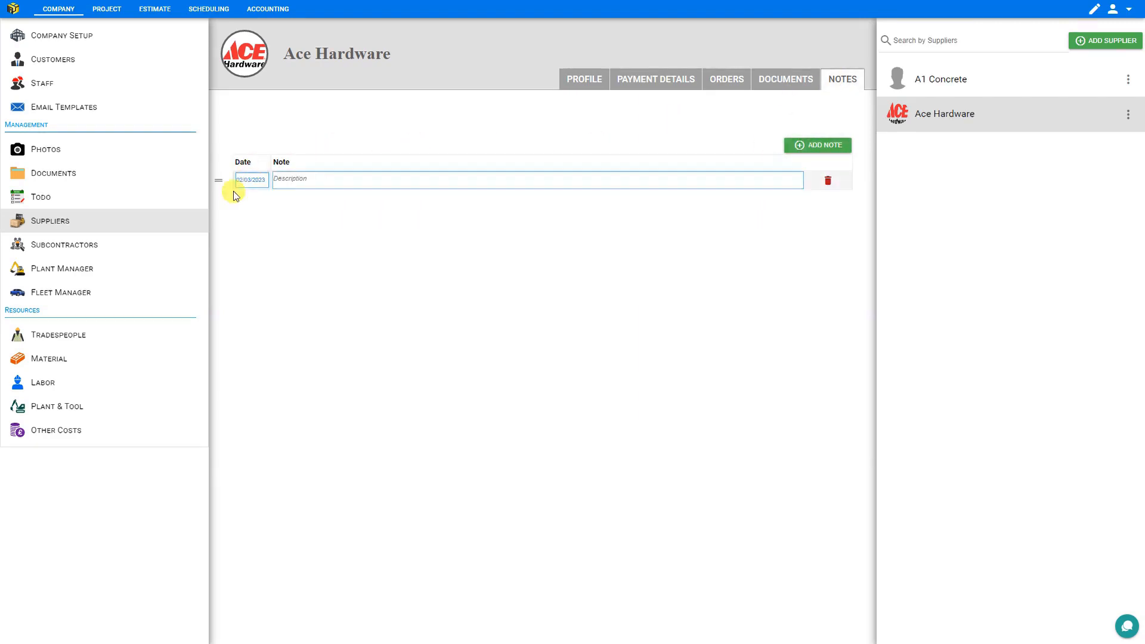
left_click(242, 182)
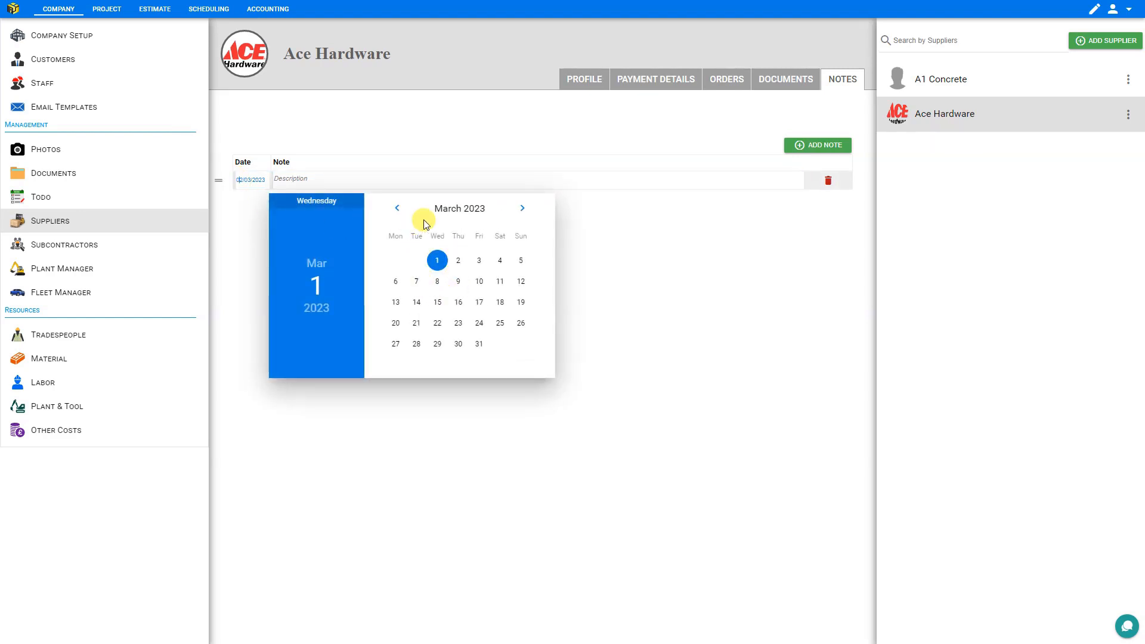
left_click(306, 180)
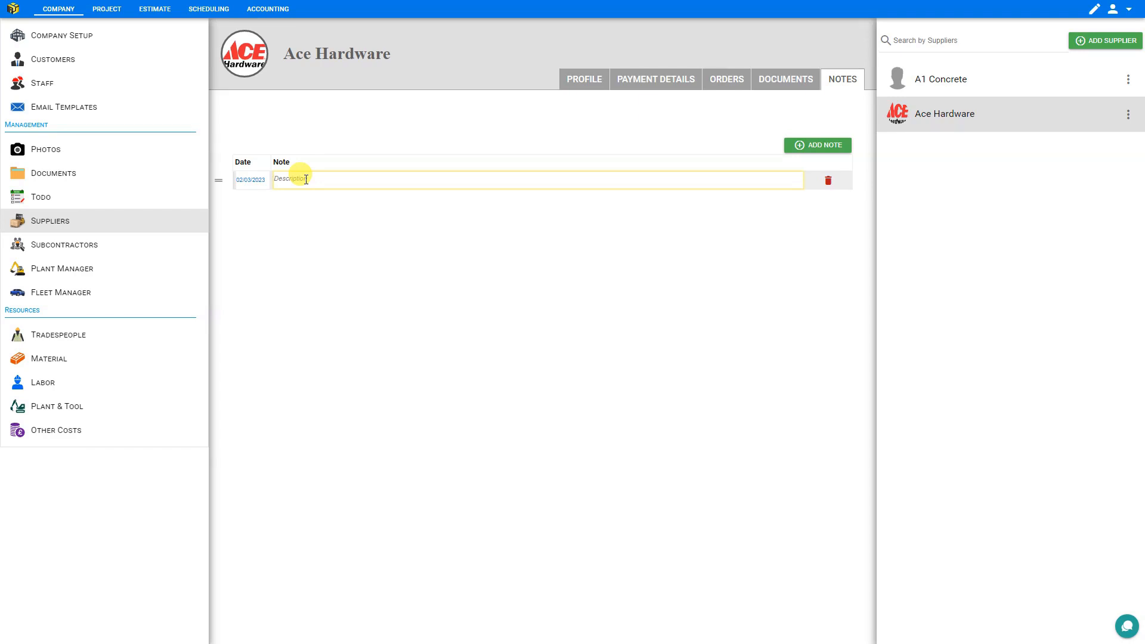
type("credit account increased to $20000")
left_click(250, 179)
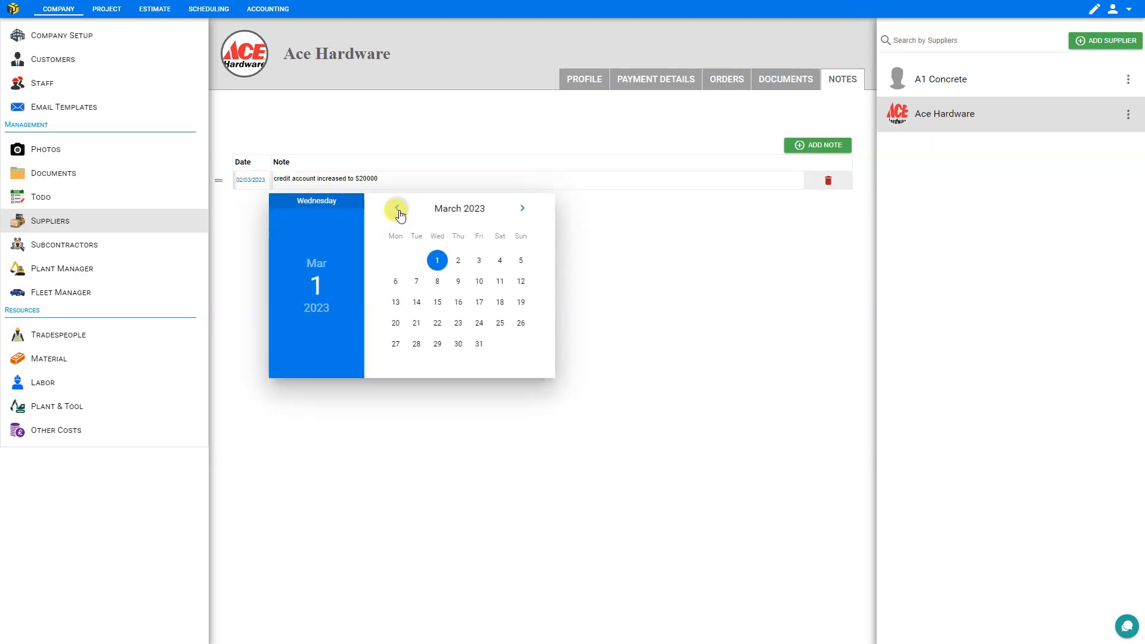
left_click(238, 238)
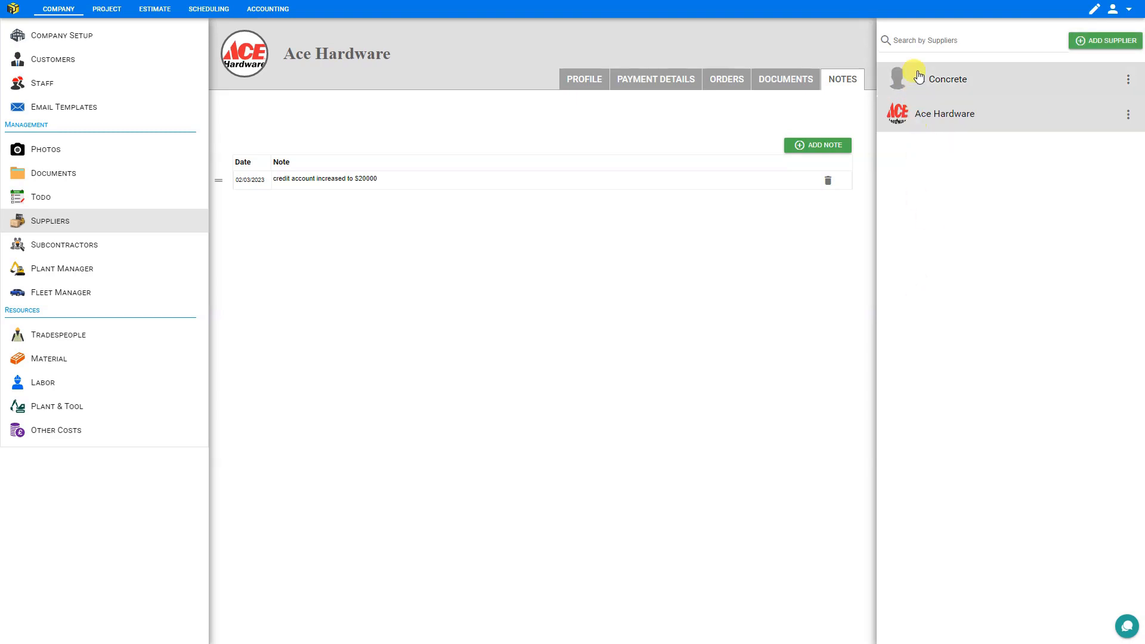
- Search the supplier list for "Ace" and clear the search
left_click(917, 40)
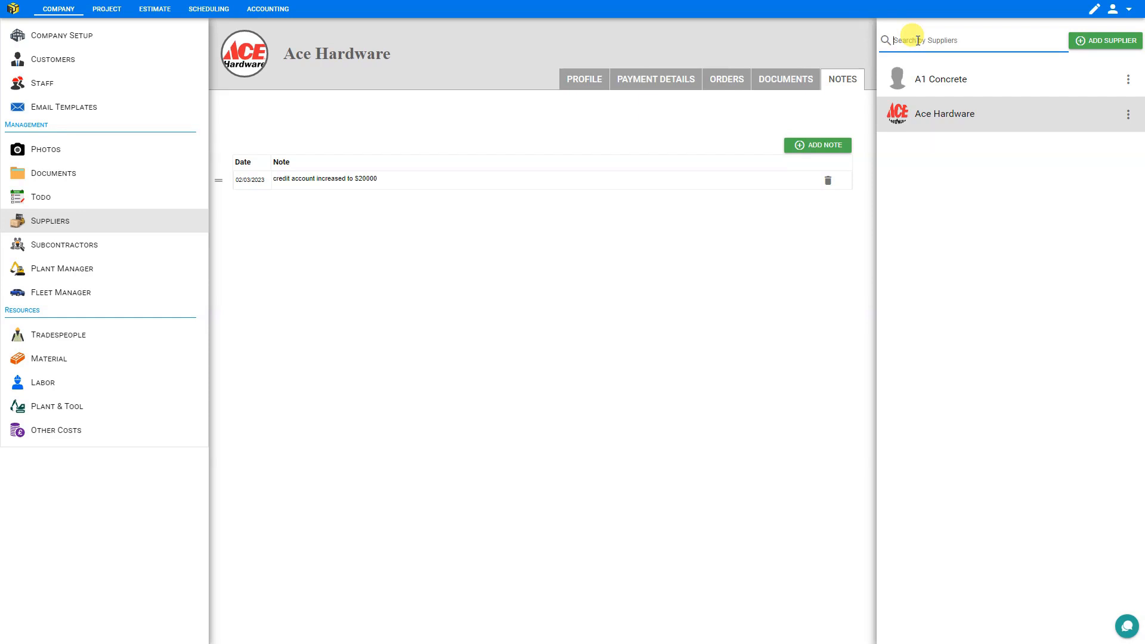
type("Ace")
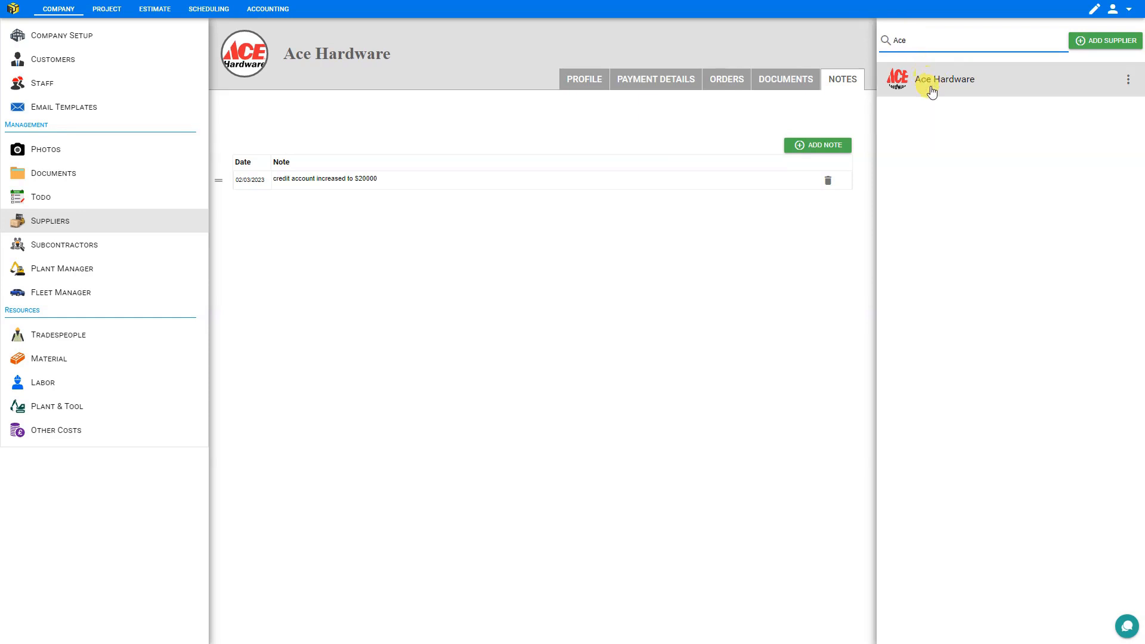
key("BackSpace")
key("BackSpace")
key("BackSpace")
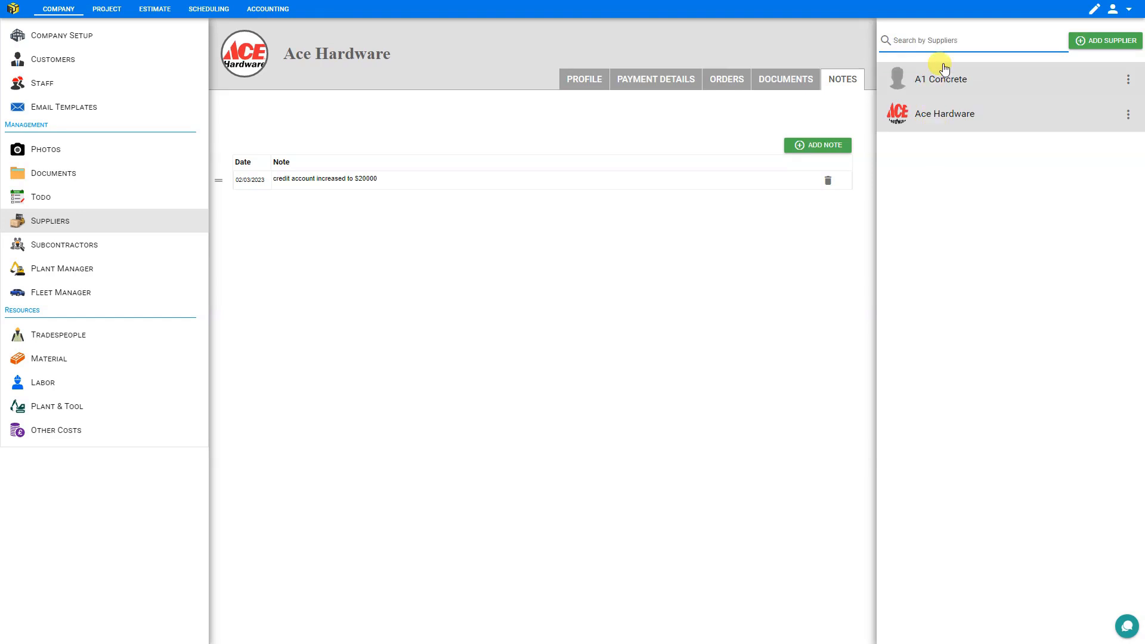
- Start deleting the supplier A1 Concrete and cancel at the confirmation
left_click(1128, 81)
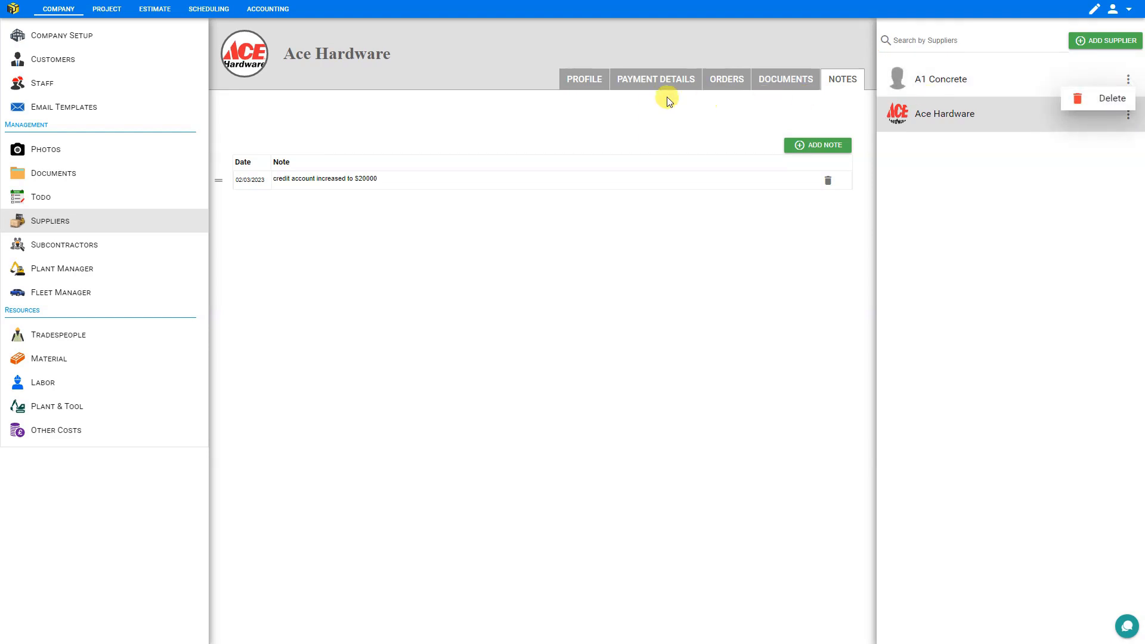
left_click(1108, 106)
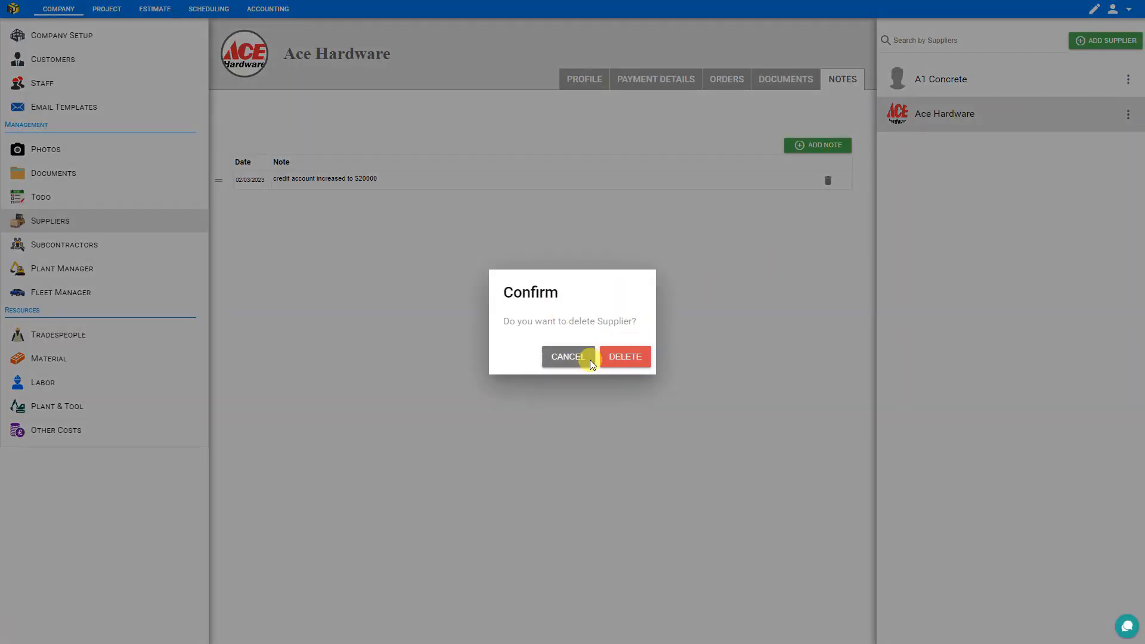
left_click(575, 360)
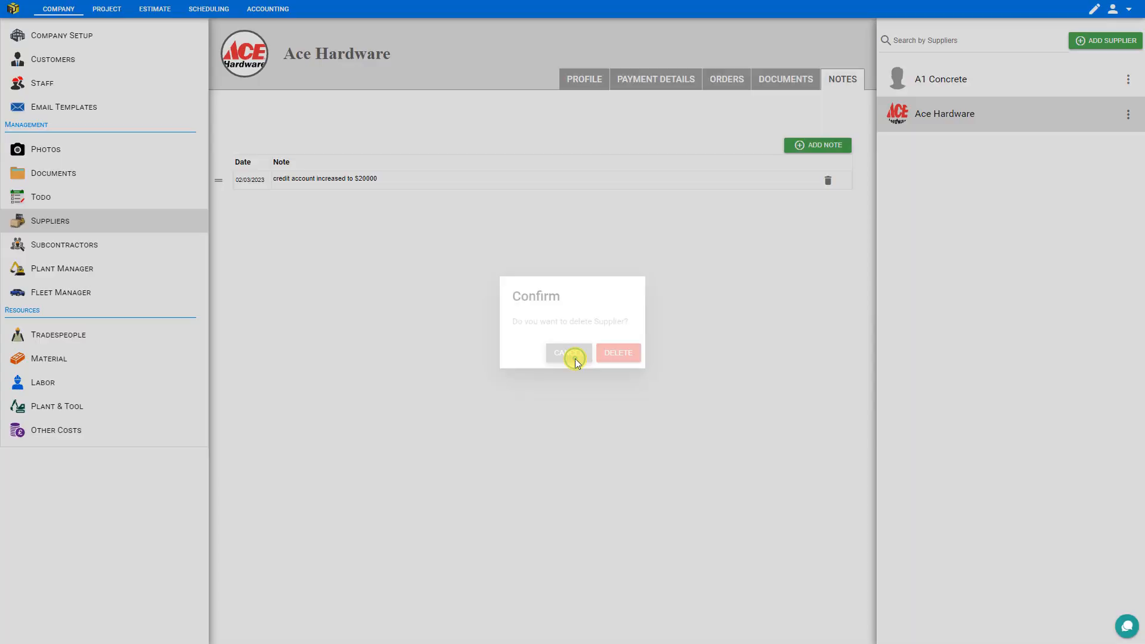